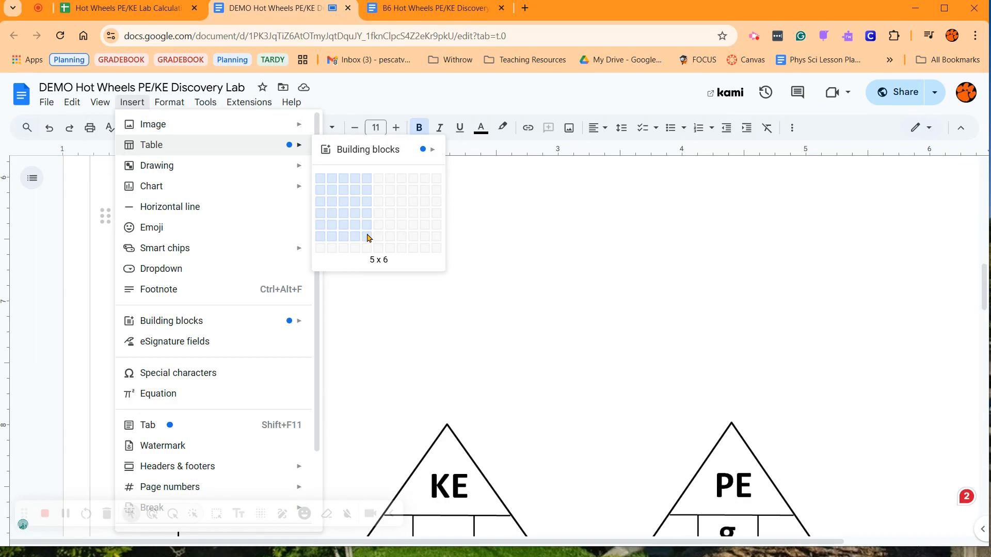
Step: Insert a table of 5 columns and 6 rows under the Data heading
{"action": "left_click", "coordinate": [369, 237]}
{"action": "scroll", "coordinate": [516, 281], "scroll_direction": "down", "scroll_amount": 2}
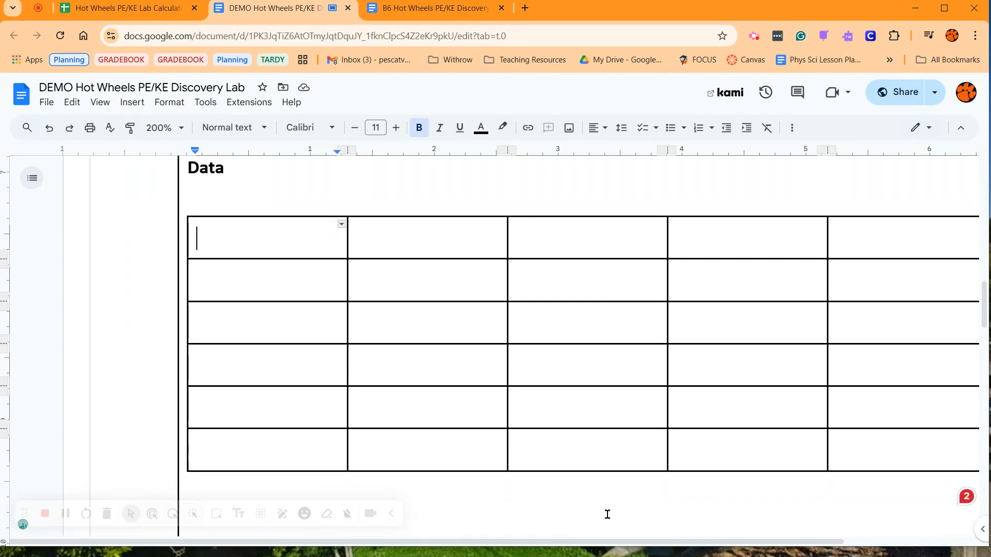
{"action": "left_click_drag", "start_coordinate": [733, 547], "coordinate": [798, 548]}
{"action": "left_click", "coordinate": [348, 238]}
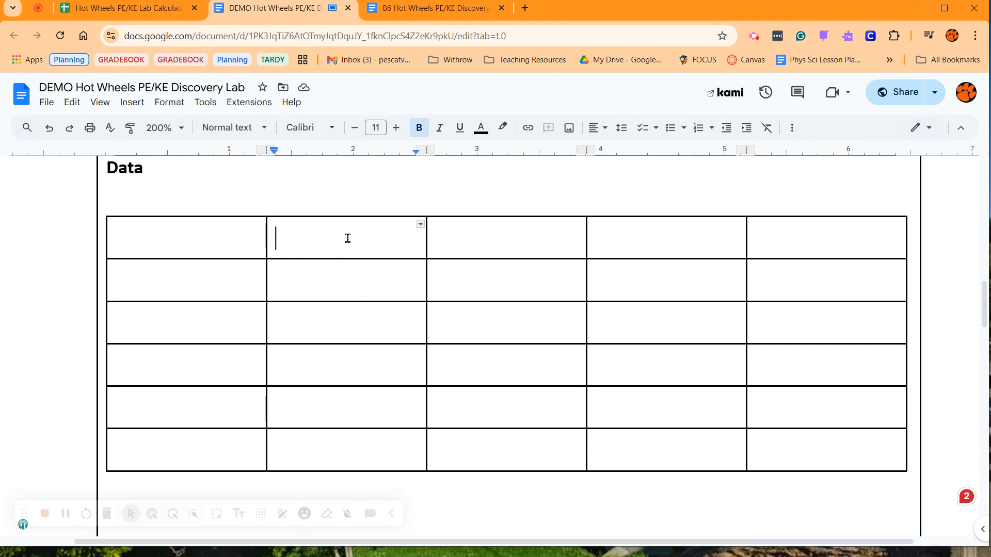
{"action": "left_click", "coordinate": [477, 245]}
{"action": "left_click_drag", "start_coordinate": [635, 235], "coordinate": [723, 236]}
{"action": "left_click", "coordinate": [787, 237]}
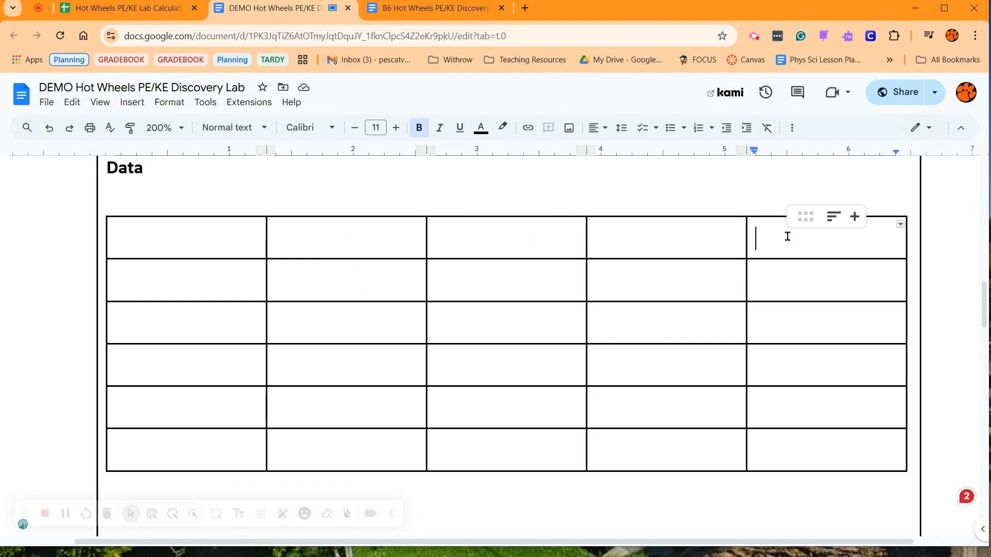
Step: Try pasting the most recent copied headings starting with "Mass of car (kg)" into the second header cell, and undo the paste
{"action": "left_click", "coordinate": [351, 231]}
{"action": "key", "text": "super+v"}
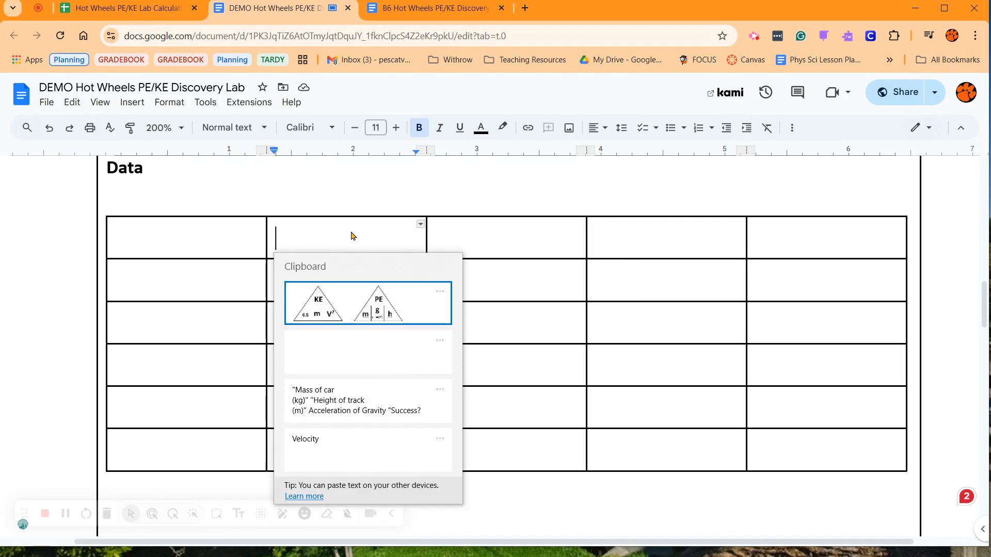
{"action": "left_click", "coordinate": [338, 411]}
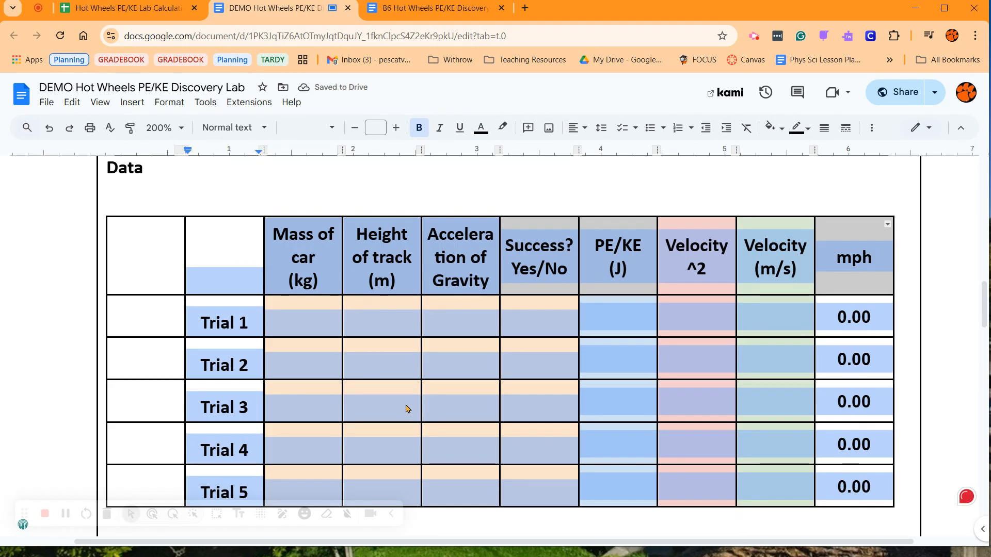
{"action": "key", "text": "ctrl+z"}
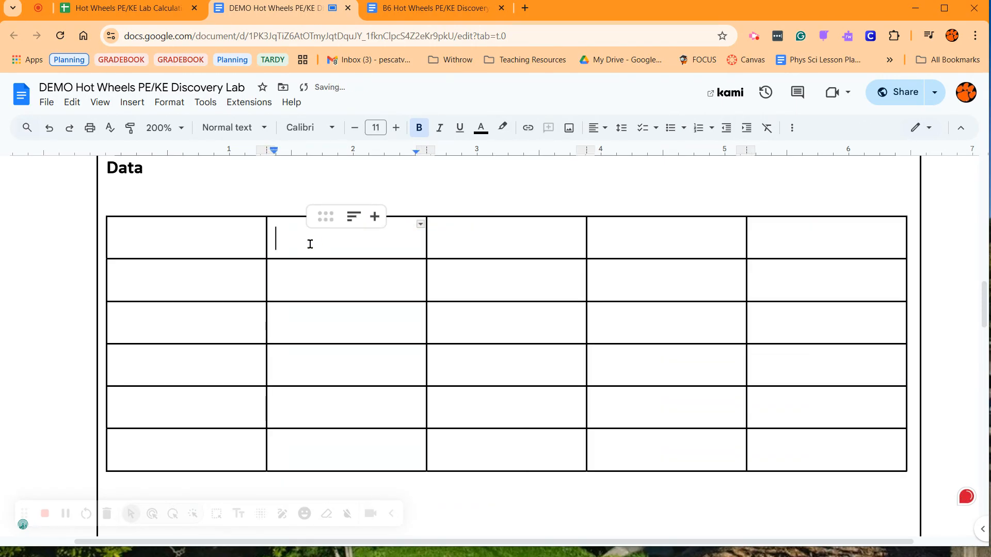
Step: Paste the older copied headings Mass of car (kg), Height of track (m), Acceleration of Gravity and Success? starting in the second header cell
{"action": "key", "text": "super+v"}
{"action": "scroll", "coordinate": [372, 394], "scroll_direction": "down", "scroll_amount": 3}
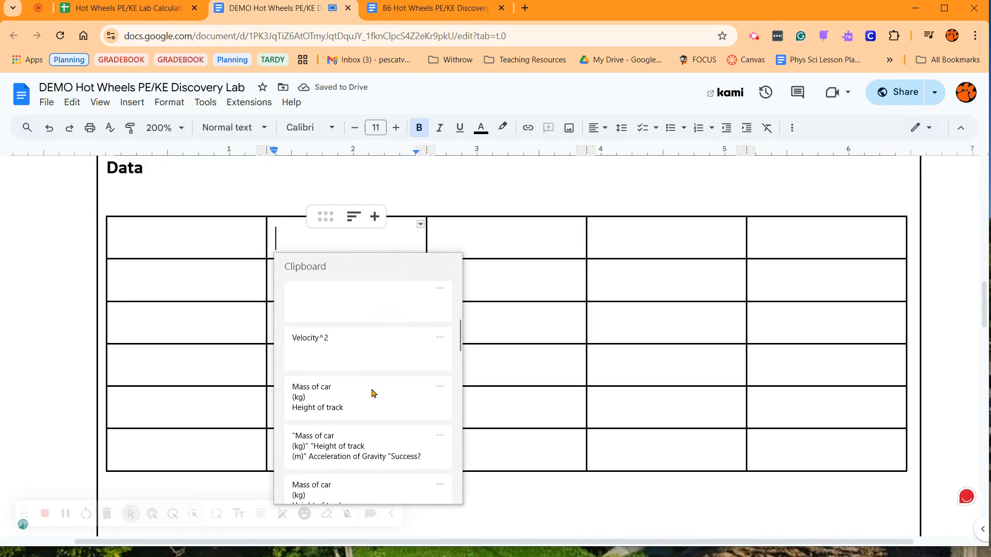
{"action": "left_click", "coordinate": [338, 393]}
{"action": "left_click", "coordinate": [450, 395]}
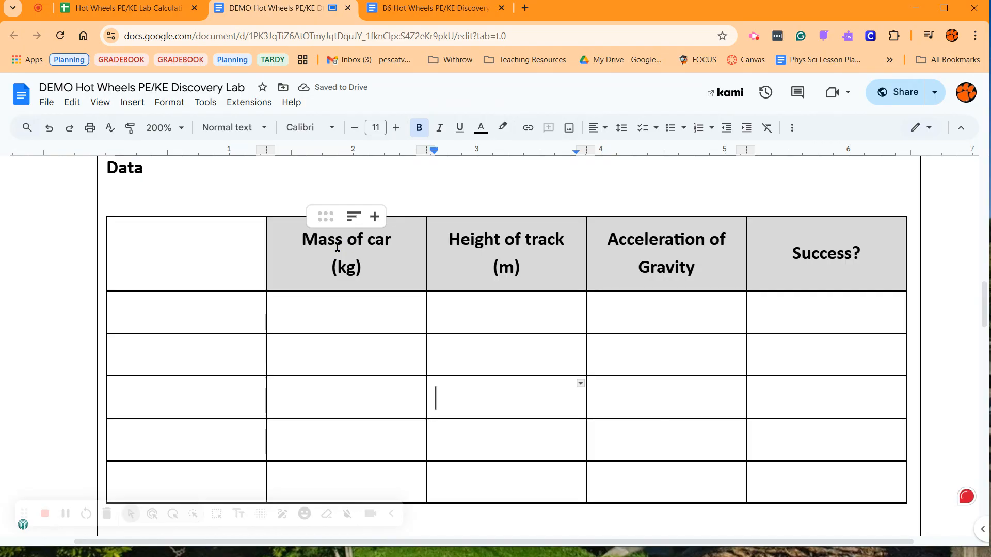
{"action": "left_click", "coordinate": [475, 249]}
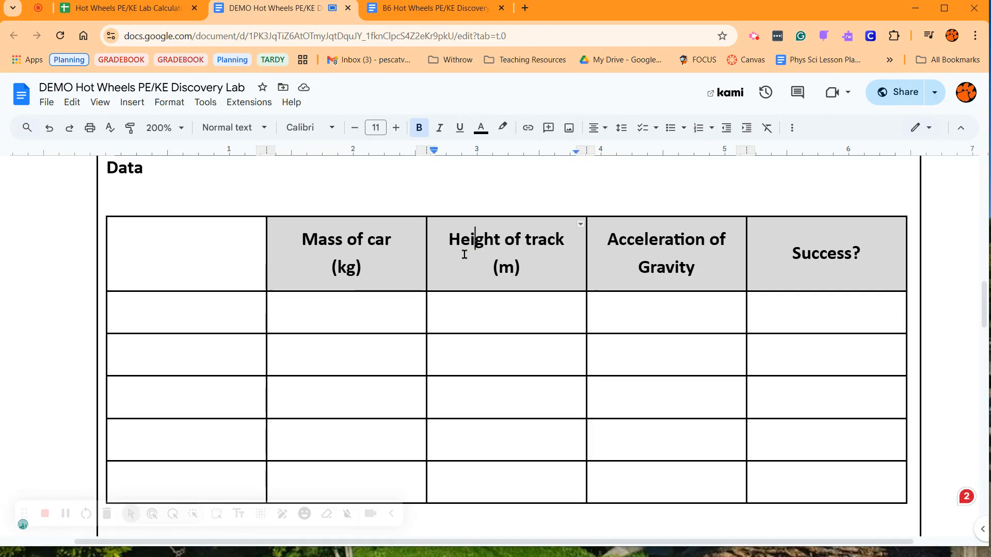
{"action": "left_click", "coordinate": [666, 263]}
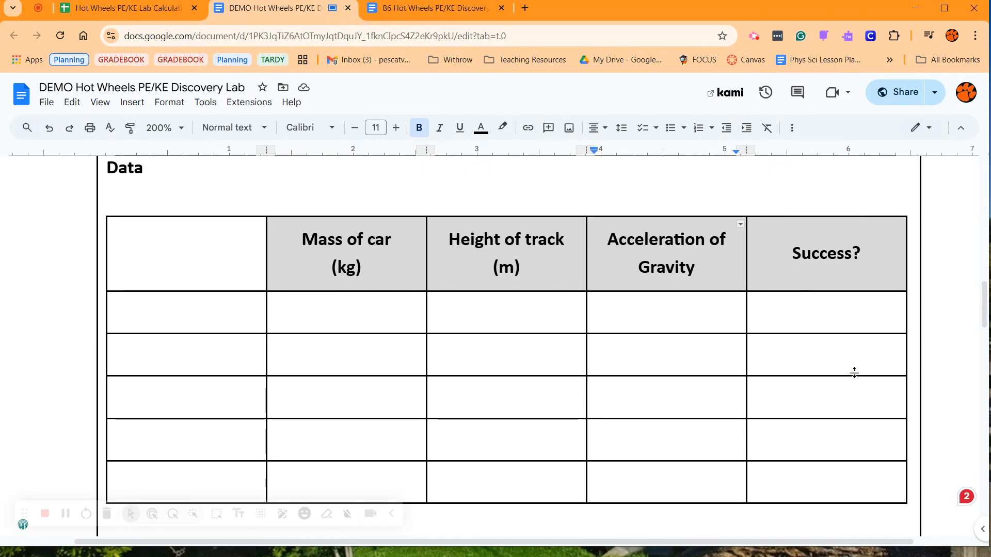
Step: Label the five rows below the header in the first column Trial 1, Trial 2, Trial 3, Trial 4 and Trial 5
{"action": "left_click", "coordinate": [252, 319]}
{"action": "type", "text": "T"}
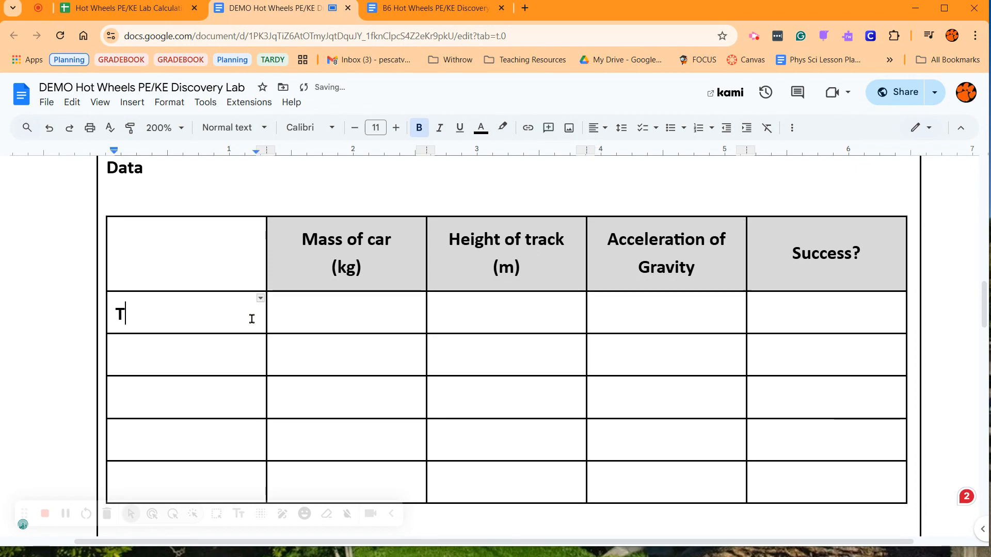
{"action": "type", "text": "rial 1"}
{"action": "key", "text": "Down"}
{"action": "type", "text": "Trial 2"}
{"action": "key", "text": "Down"}
{"action": "type", "text": "Trial 3"}
{"action": "key", "text": "Down"}
{"action": "type", "text": "Trial 4"}
{"action": "key", "text": "Down"}
{"action": "type", "text": "Trial 5"}
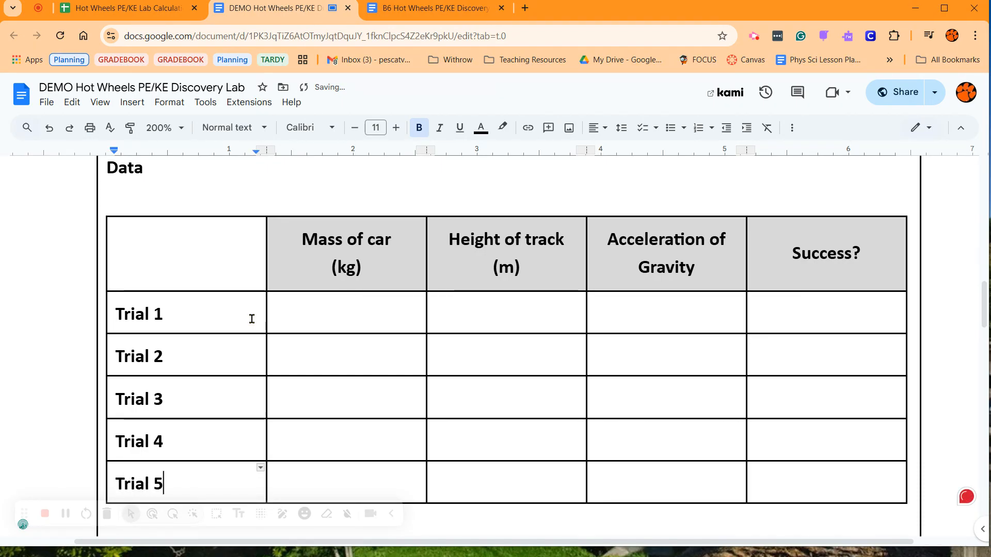
Step: Try narrowing the trial label column and adding a row below Trial 5, undoing each change
{"action": "left_click_drag", "start_coordinate": [266, 256], "coordinate": [195, 250]}
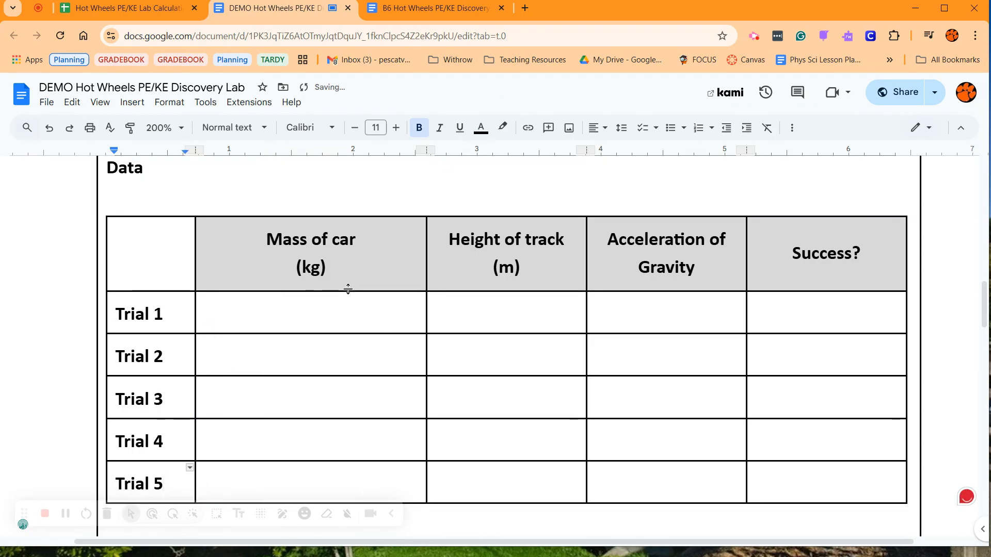
{"action": "key", "text": "ctrl+z"}
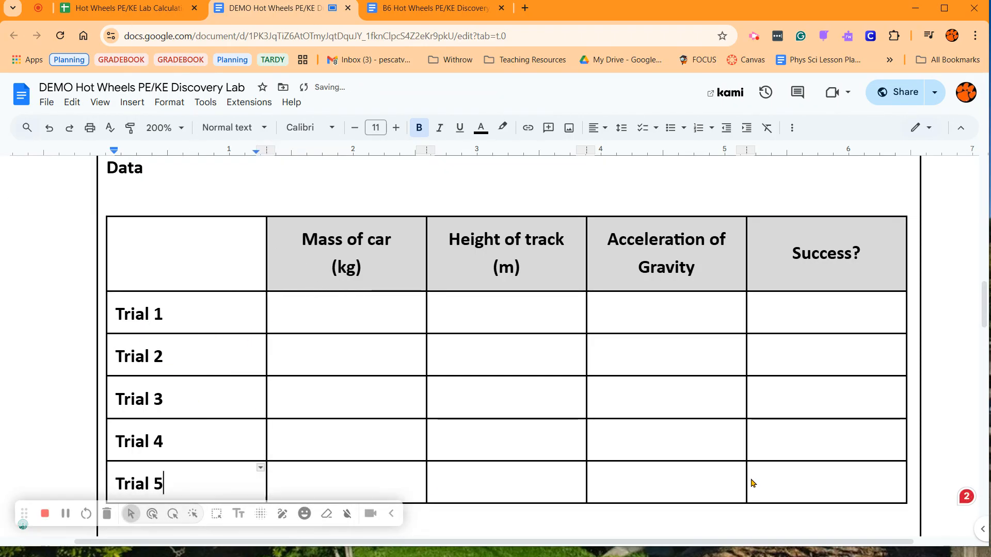
{"action": "left_click_drag", "start_coordinate": [798, 519], "coordinate": [796, 501]}
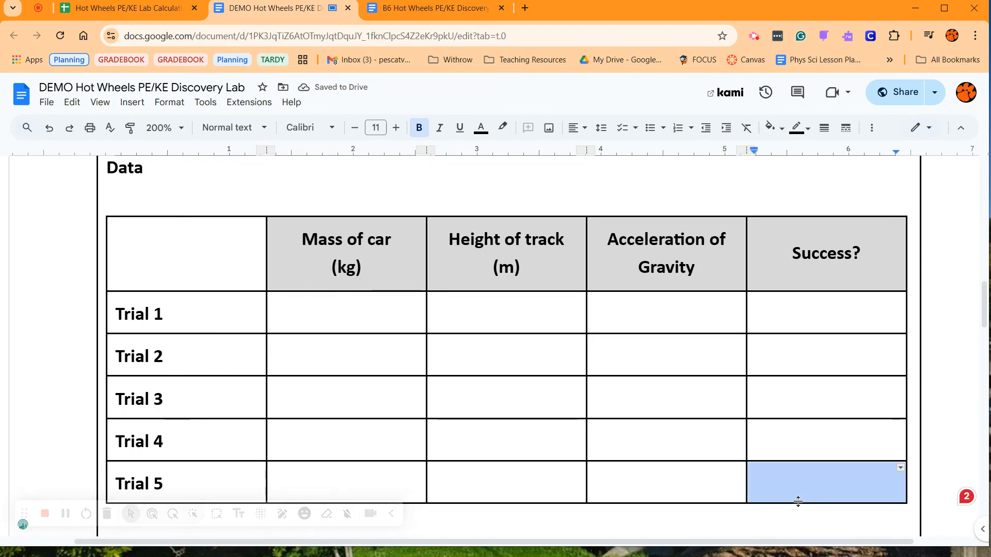
{"action": "right_click", "coordinate": [830, 484]}
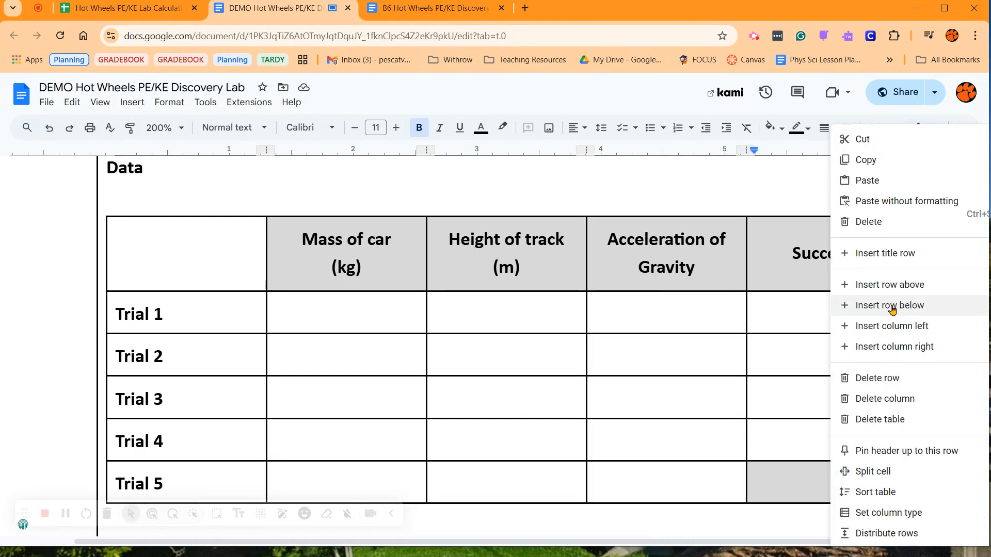
{"action": "left_click", "coordinate": [794, 484]}
{"action": "left_click", "coordinate": [796, 487]}
{"action": "key", "text": "Tab"}
{"action": "scroll", "coordinate": [794, 486], "scroll_direction": "down", "scroll_amount": 3}
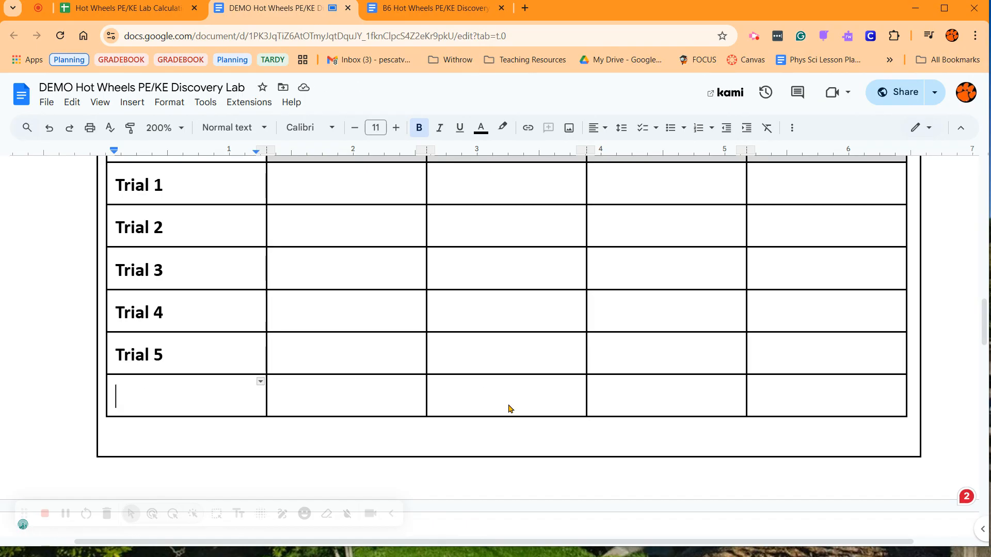
{"action": "key", "text": "ctrl+z"}
{"action": "scroll", "coordinate": [361, 416], "scroll_direction": "up", "scroll_amount": 3}
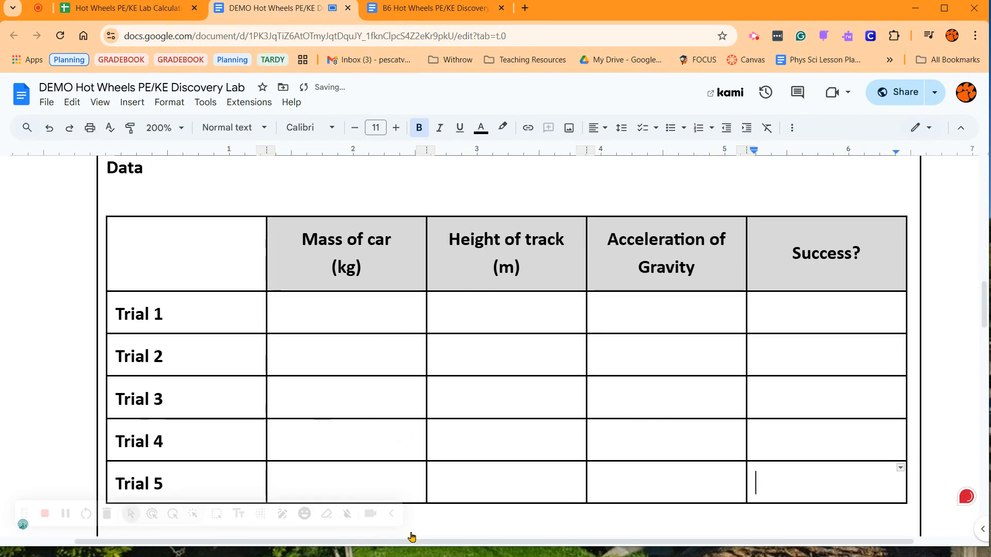
Step: Enter 77 as the mass of car for Trial 1, and clear the entry
{"action": "left_click", "coordinate": [345, 309]}
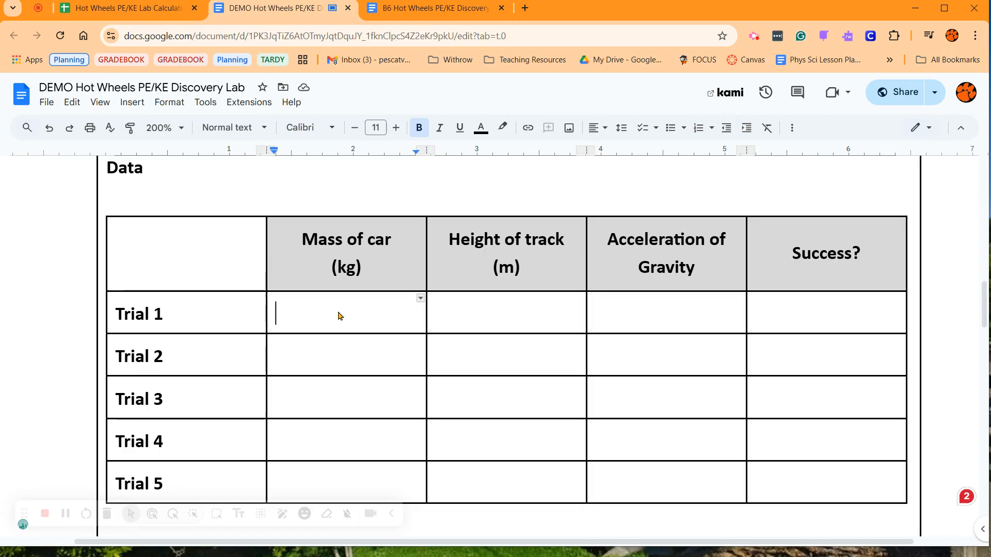
{"action": "left_click_drag", "start_coordinate": [331, 267], "coordinate": [358, 267]}
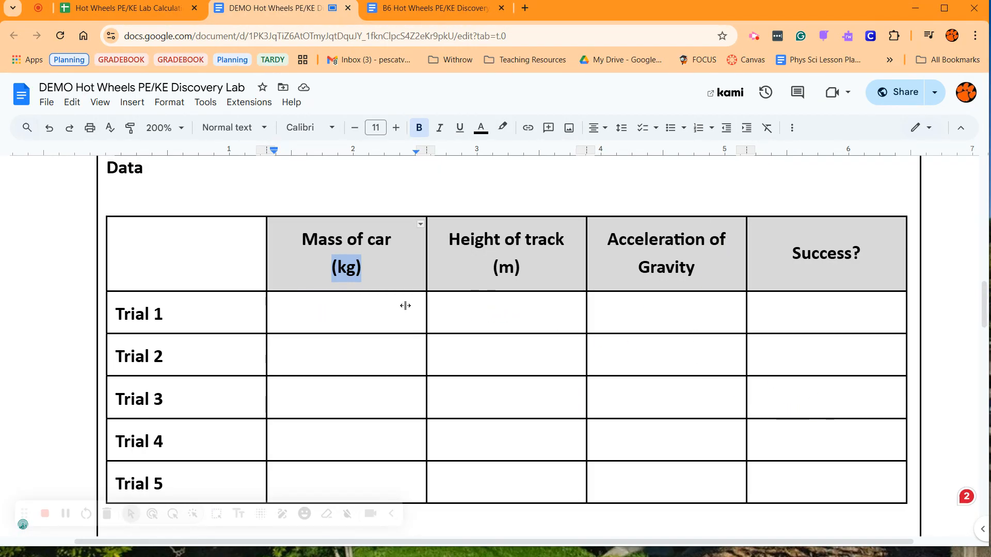
{"action": "left_click", "coordinate": [342, 318]}
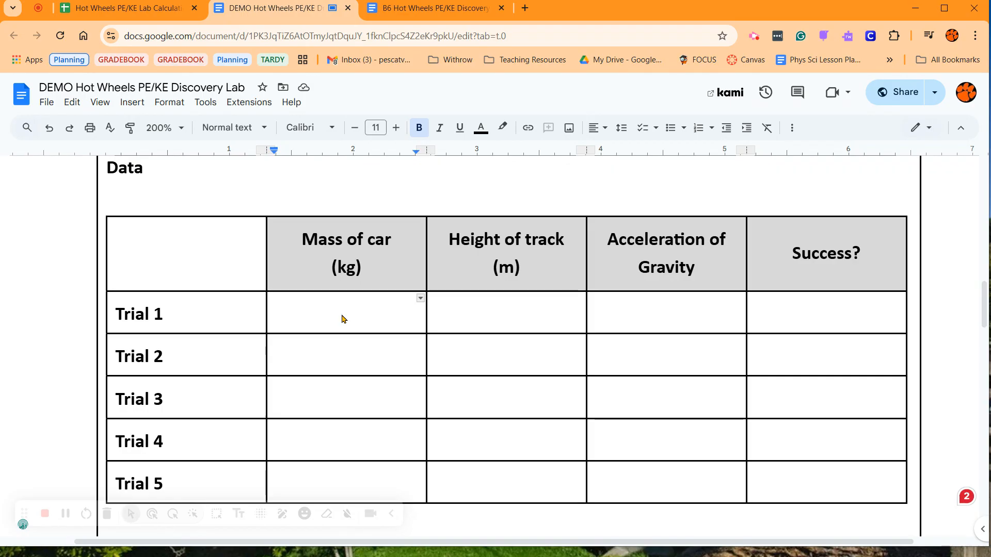
{"action": "type", "text": "0.0"}
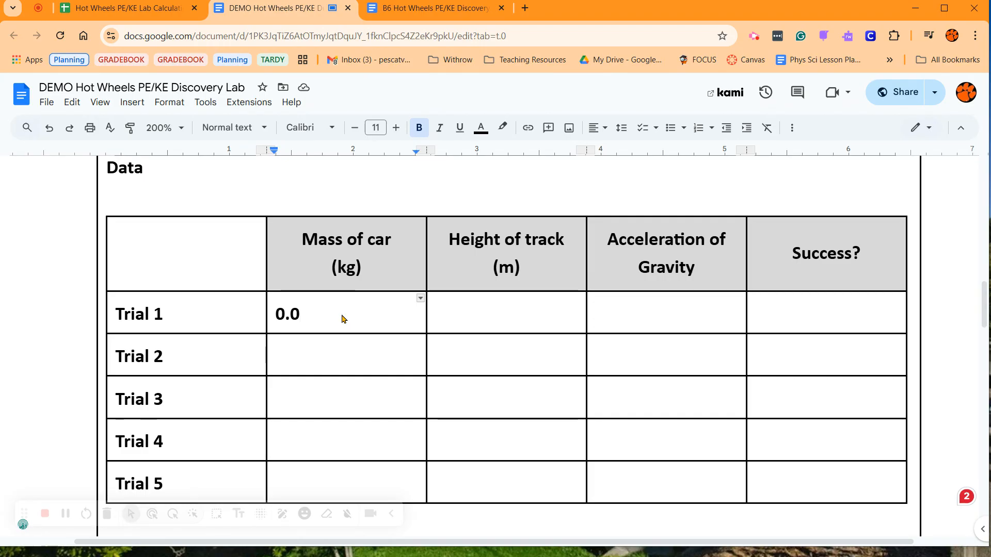
{"action": "key", "text": "BackSpace"}
{"action": "key", "text": "BackSpace"}
{"action": "type", "text": "77"}
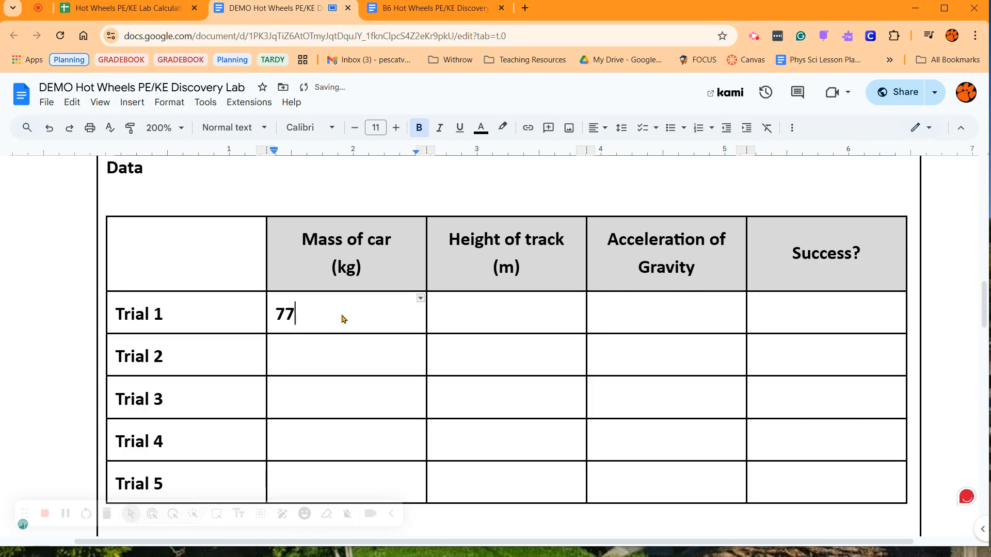
{"action": "key", "text": "Return"}
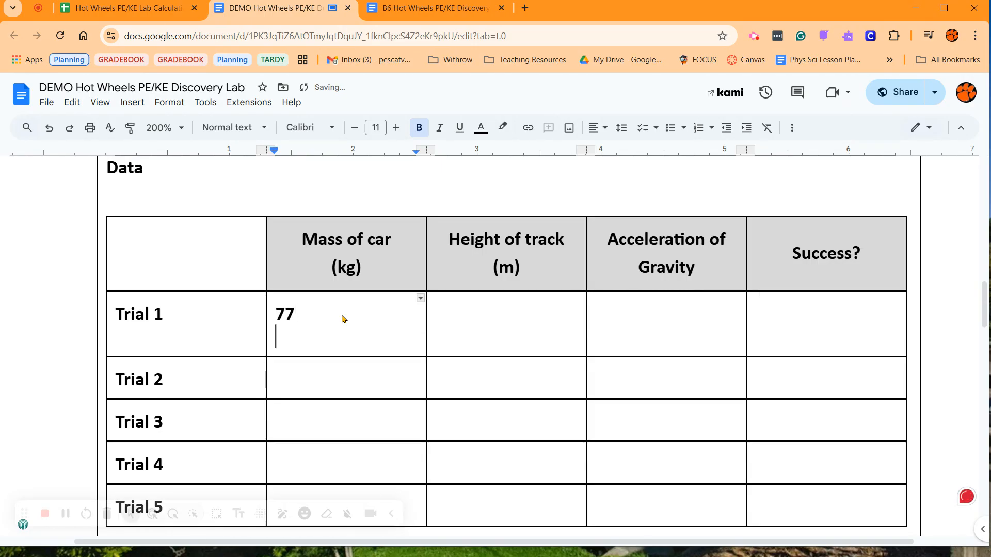
{"action": "key", "text": "BackSpace"}
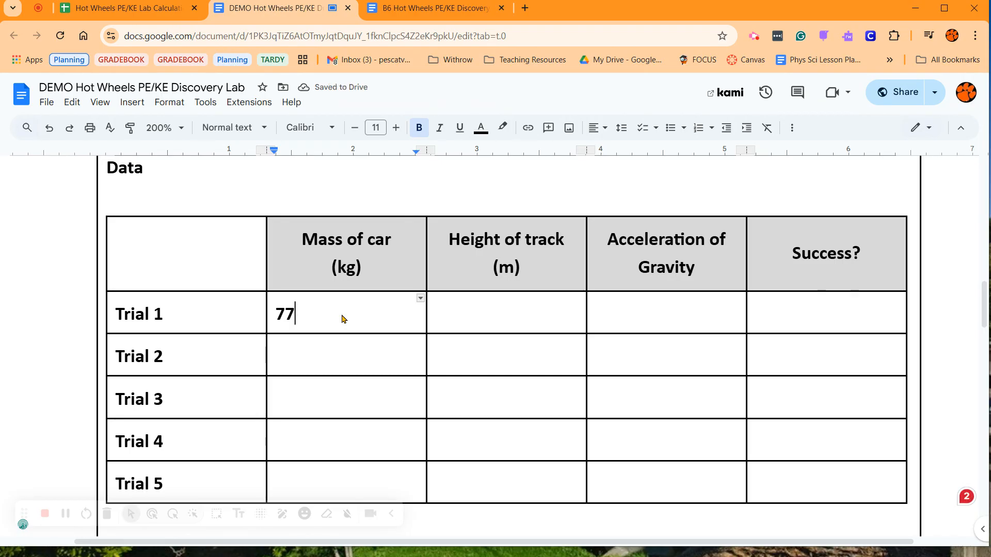
{"action": "key", "text": "BackSpace"}
{"action": "key", "text": "BackSpace"}
Step: Enter 0.077 as the mass of car for Trial 1 and centre it in the cell
{"action": "type", "text": "0."}
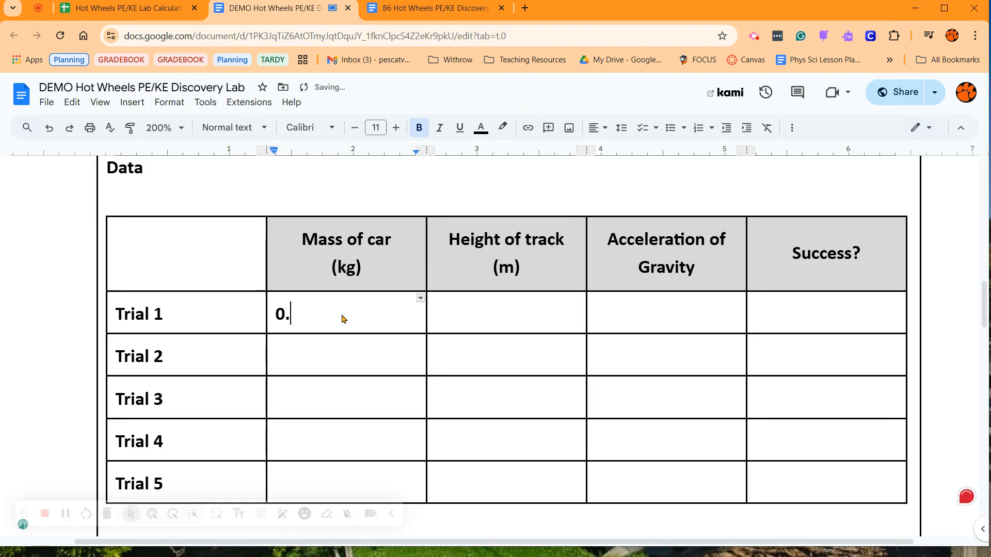
{"action": "type", "text": "077"}
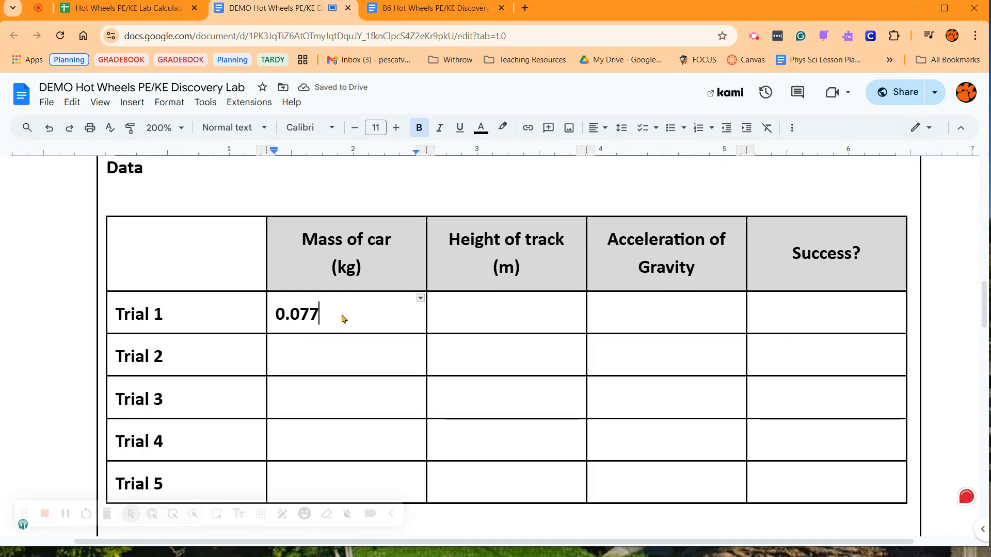
{"action": "key", "text": "ctrl+e"}
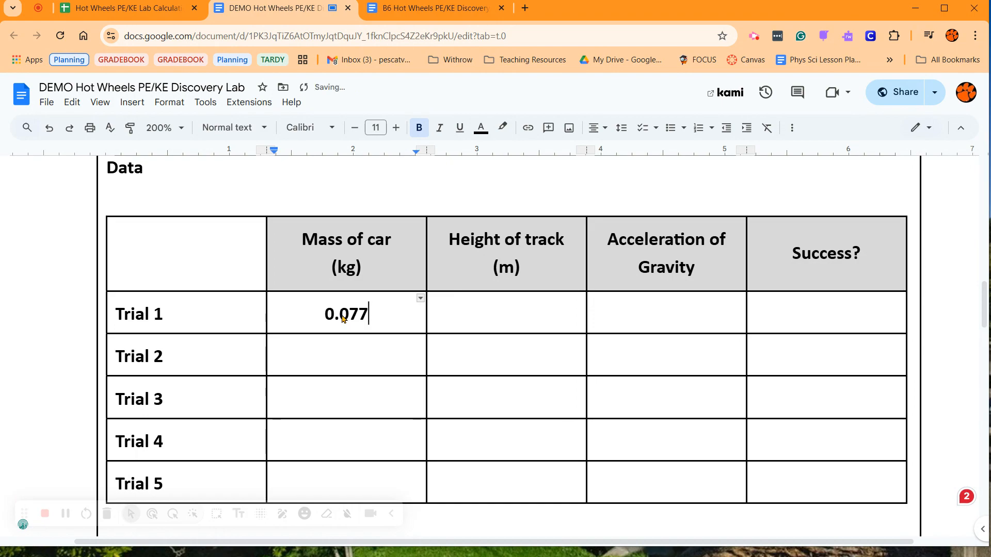
Step: Copy the centred 0.077 mass into the Mass of car cells for Trials 2 to 5
{"action": "key", "text": "shift+Left"}
{"action": "key", "text": "shift+Left"}
{"action": "key", "text": "shift+Left"}
{"action": "key", "text": "shift+Left"}
{"action": "key", "text": "shift+Left"}
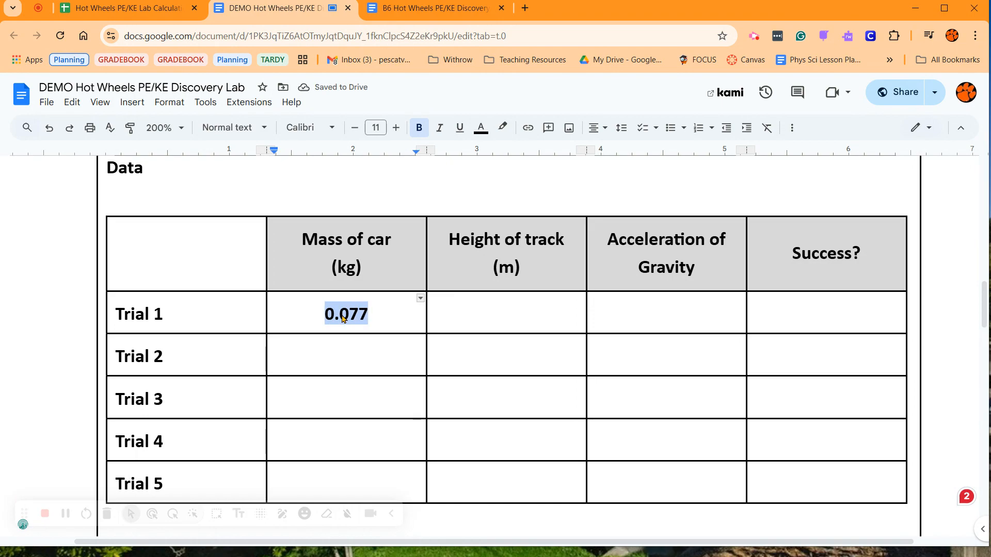
{"action": "key", "text": "Down"}
{"action": "type", "text": "0.077"}
{"action": "key", "text": "Down"}
{"action": "type", "text": "0.077"}
{"action": "key", "text": "Down"}
{"action": "type", "text": "0.077"}
{"action": "key", "text": "Down"}
{"action": "type", "text": "0.077"}
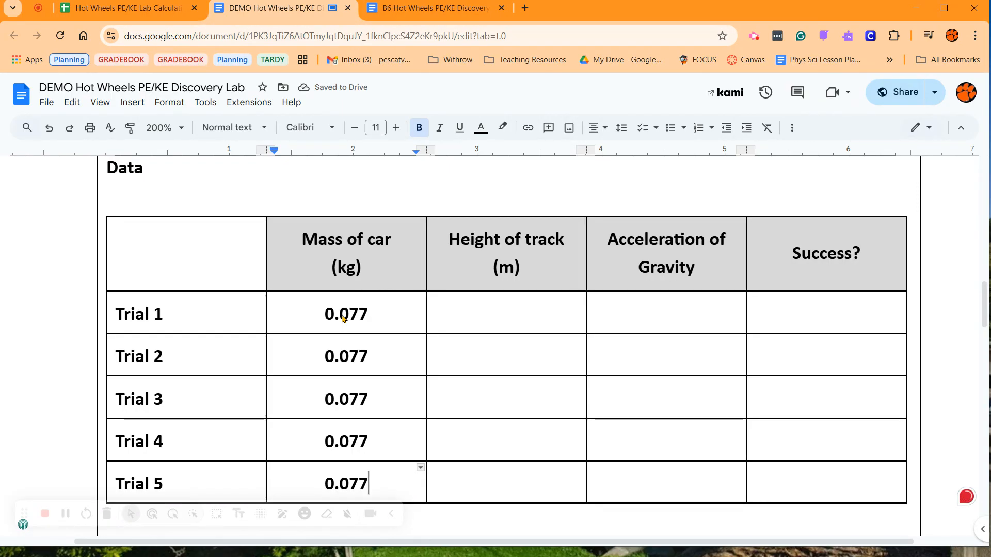
{"action": "key", "text": "Up"}
{"action": "key", "text": "Up"}
{"action": "key", "text": "Up"}
{"action": "key", "text": "Up"}
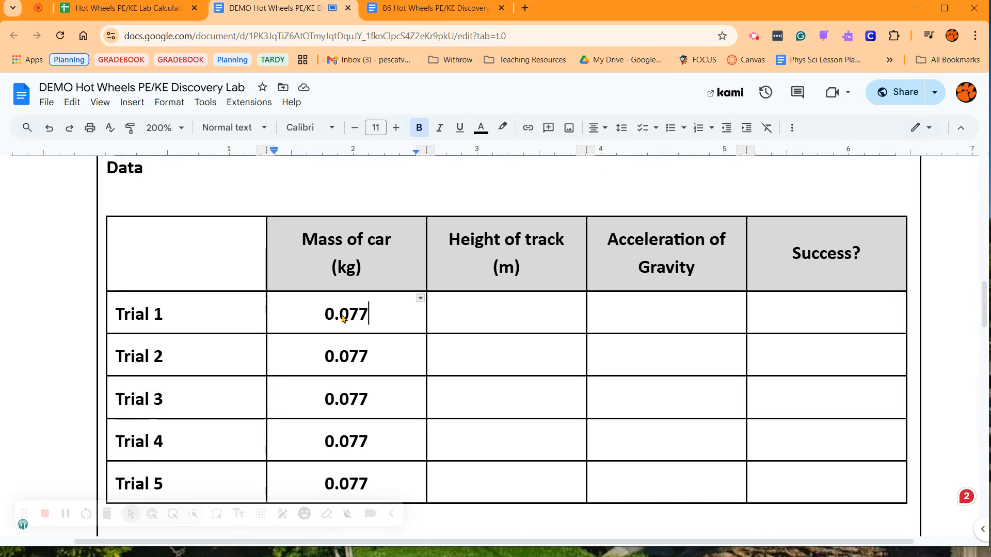
{"action": "left_click", "coordinate": [152, 515]}
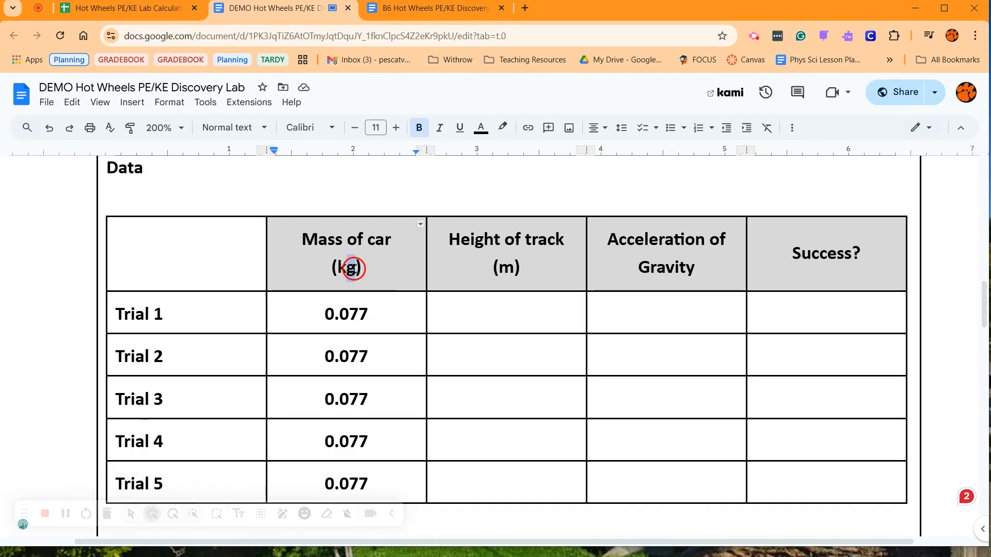
{"action": "left_click", "coordinate": [347, 268]}
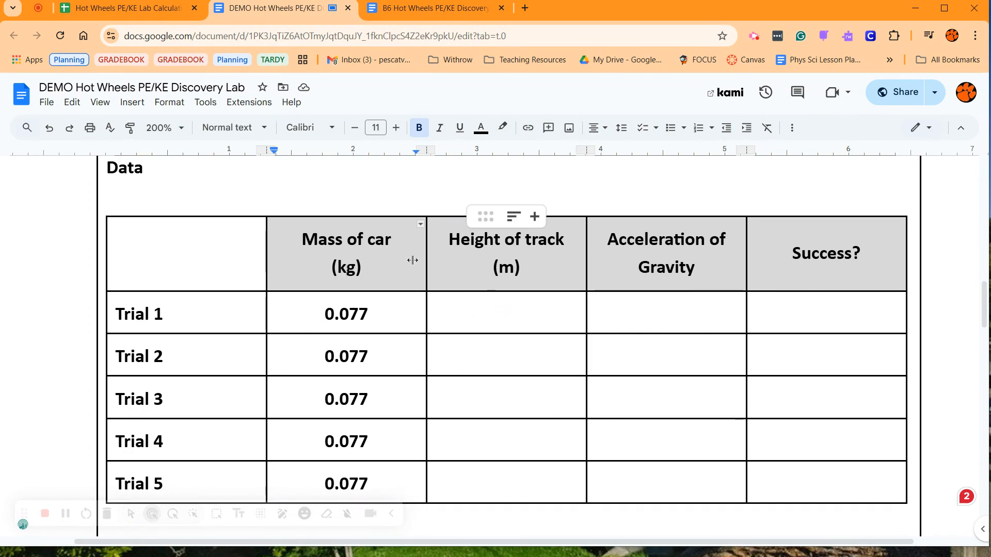
Step: Enter 0.45 as the height of track for Trial 1
{"action": "left_click", "coordinate": [494, 304]}
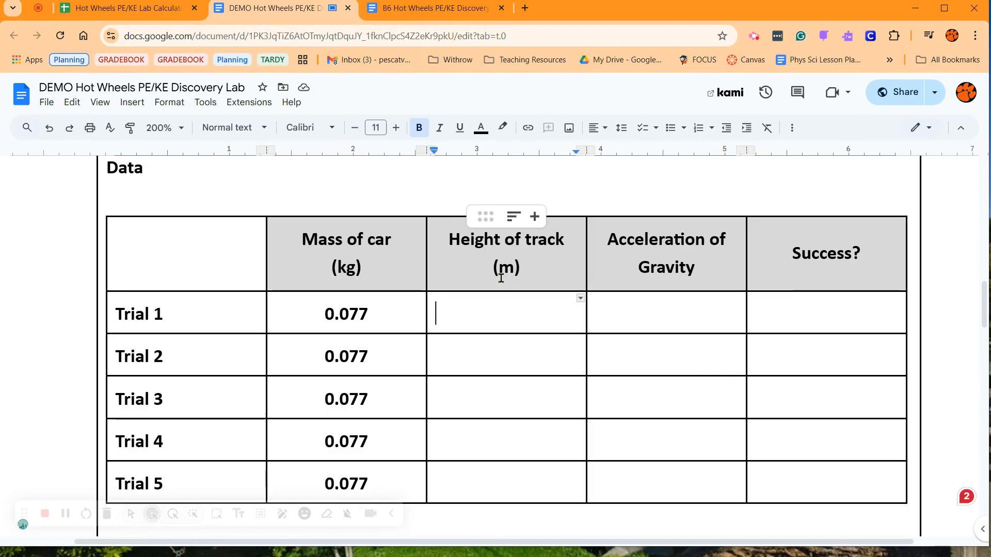
{"action": "type", "text": "0."}
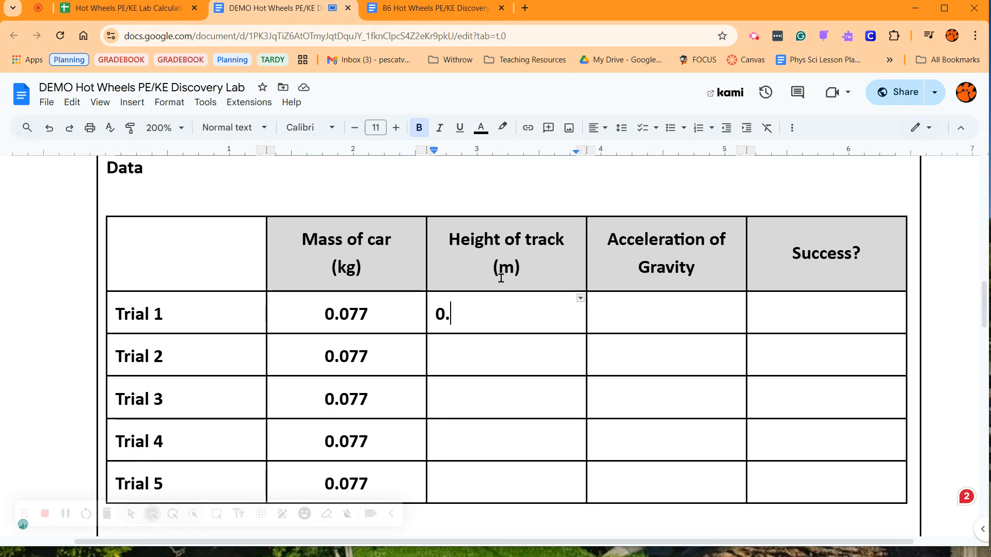
{"action": "key", "text": "BackSpace"}
{"action": "key", "text": "BackSpace"}
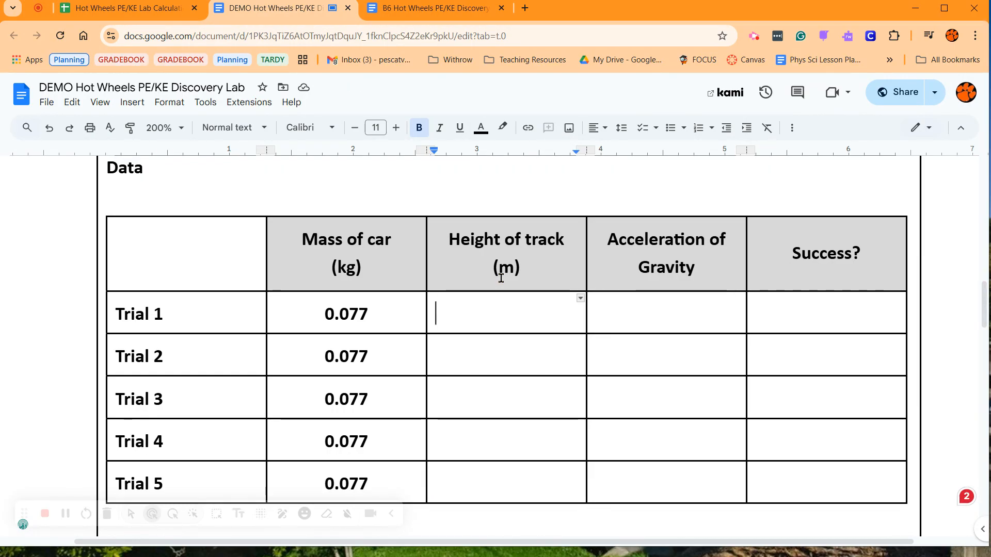
{"action": "type", "text": "45"}
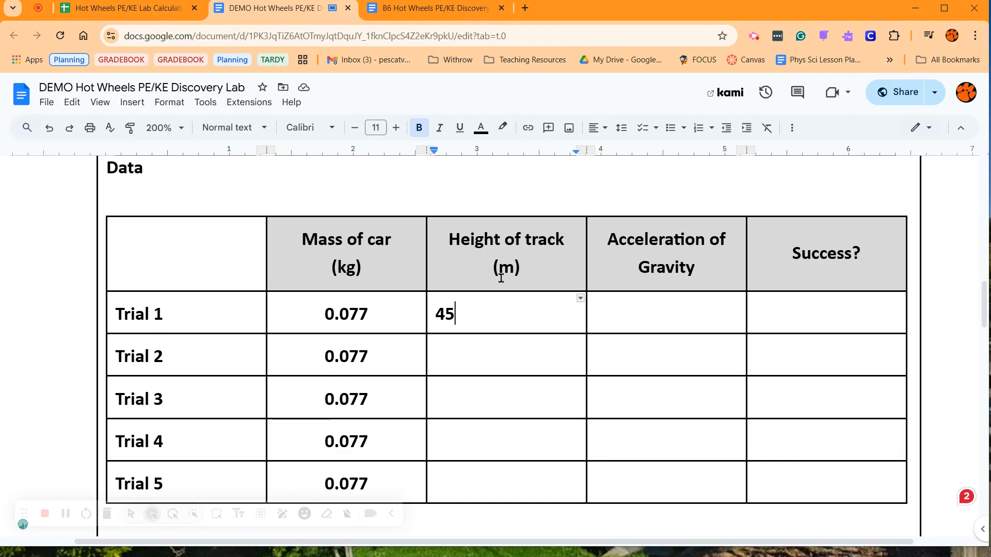
{"action": "key", "text": "Left"}
{"action": "key", "text": "Left"}
{"action": "type", "text": "0."}
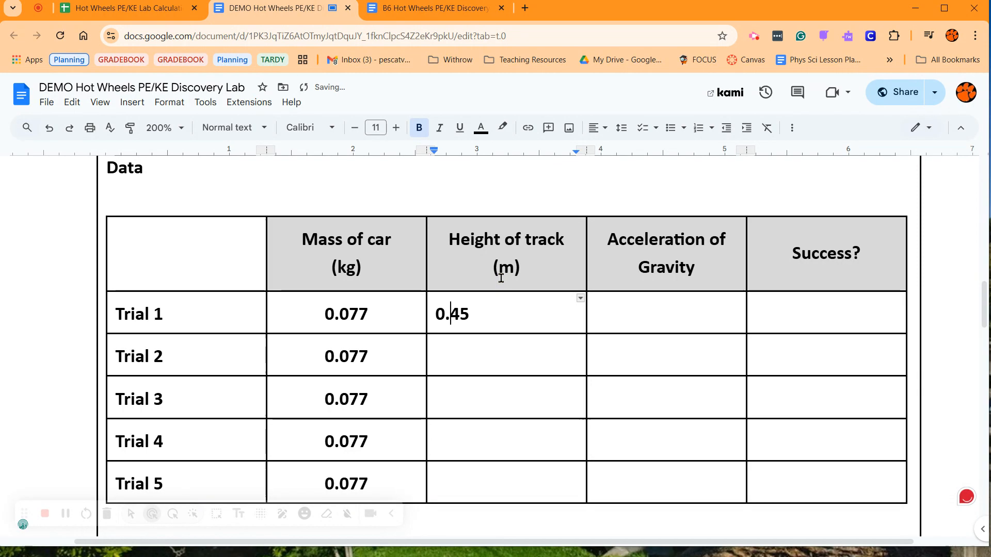
{"action": "key", "text": "Right"}
{"action": "key", "text": "Down"}
{"action": "key", "text": "Down"}
{"action": "key", "text": "Down"}
{"action": "key", "text": "Down"}
{"action": "key", "text": "Up"}
{"action": "key", "text": "Up"}
{"action": "key", "text": "Up"}
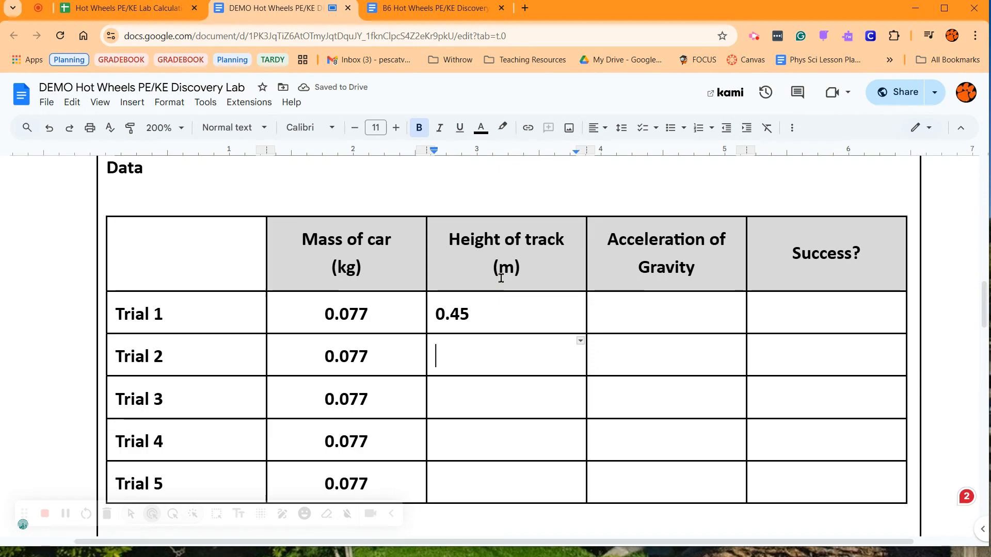
{"action": "key", "text": "Up"}
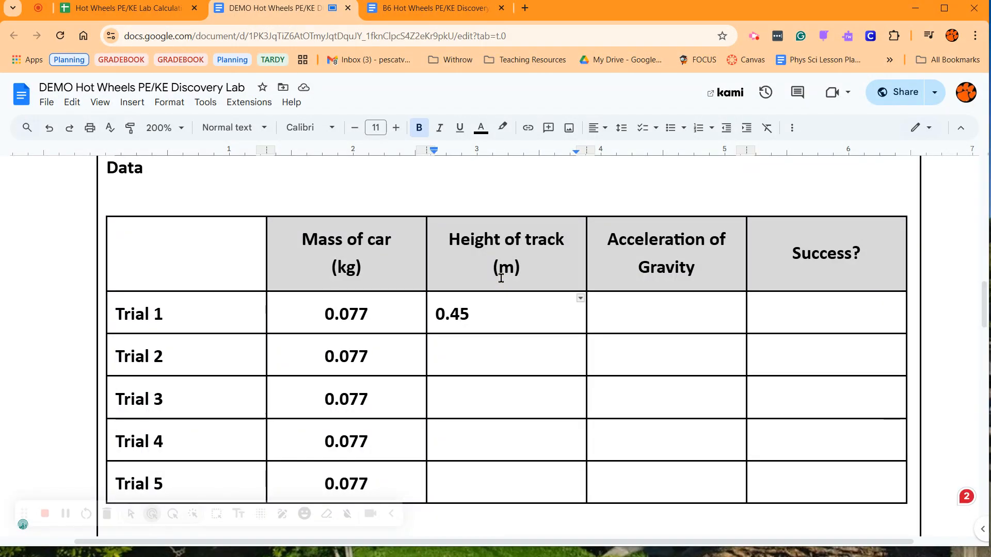
Step: Enter the heights of track for Trials 2 to 5 as 0.67, 0.74, 0.87 and 0.95
{"action": "key", "text": "Down"}
{"action": "type", "text": "0.67"}
{"action": "key", "text": "Down"}
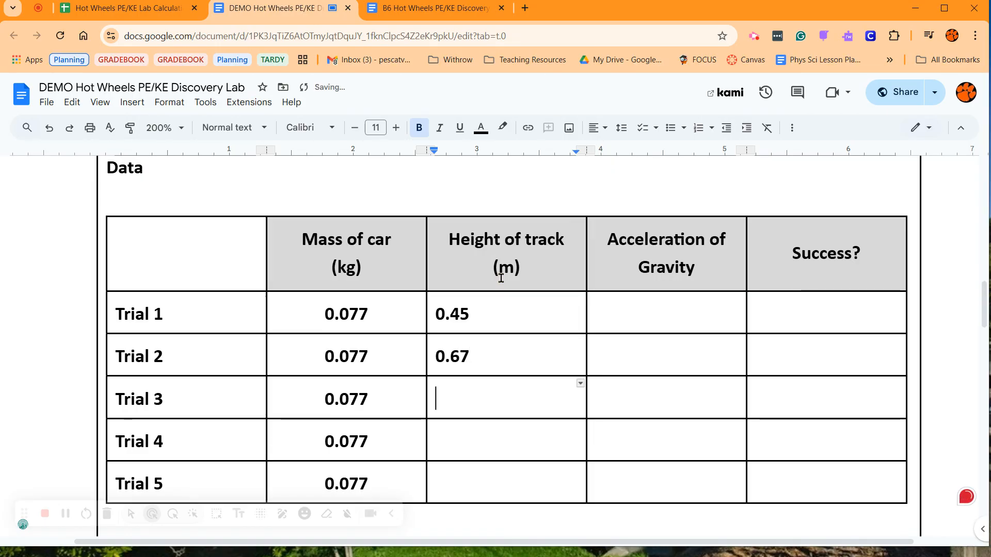
{"action": "type", "text": "0.74"}
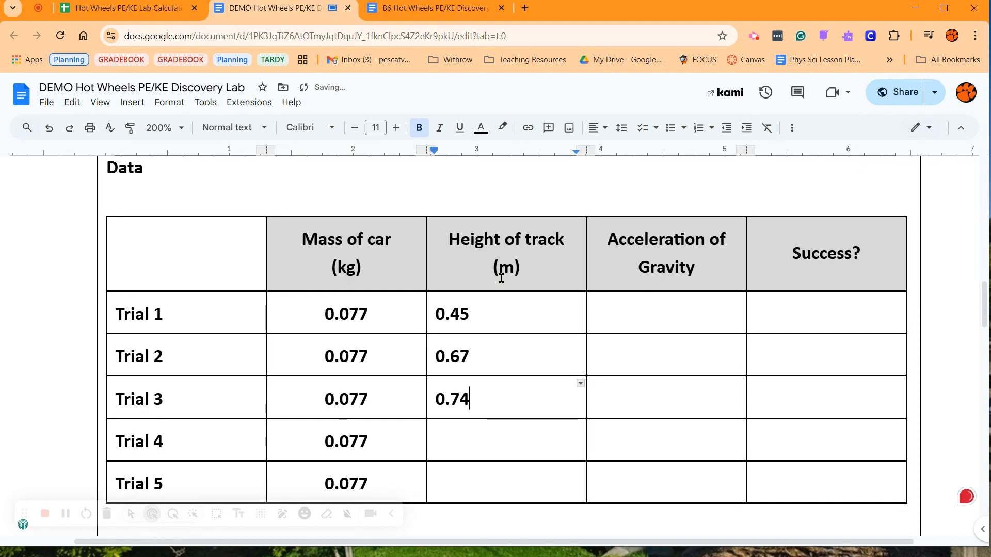
{"action": "key", "text": "Down"}
{"action": "type", "text": "0."}
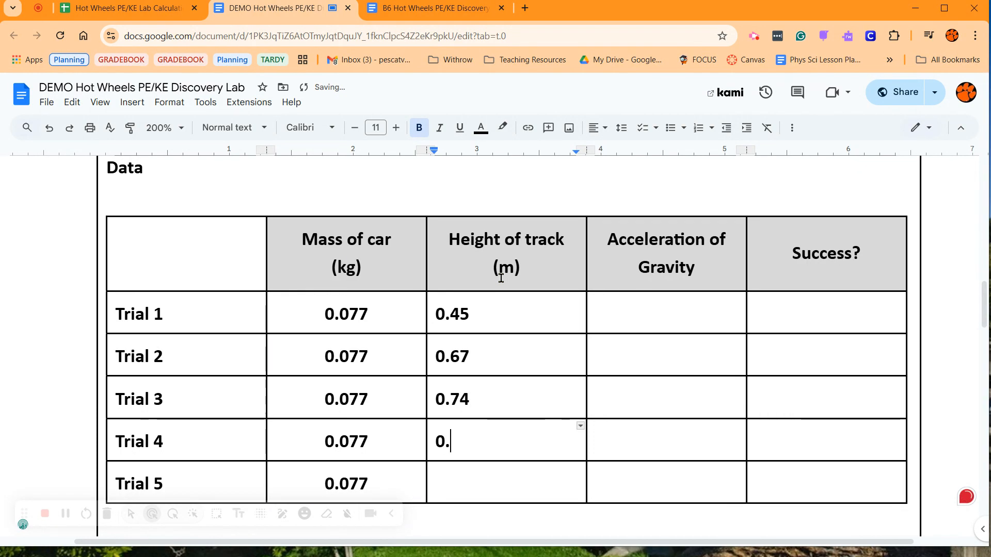
{"action": "type", "text": "87"}
{"action": "key", "text": "Down"}
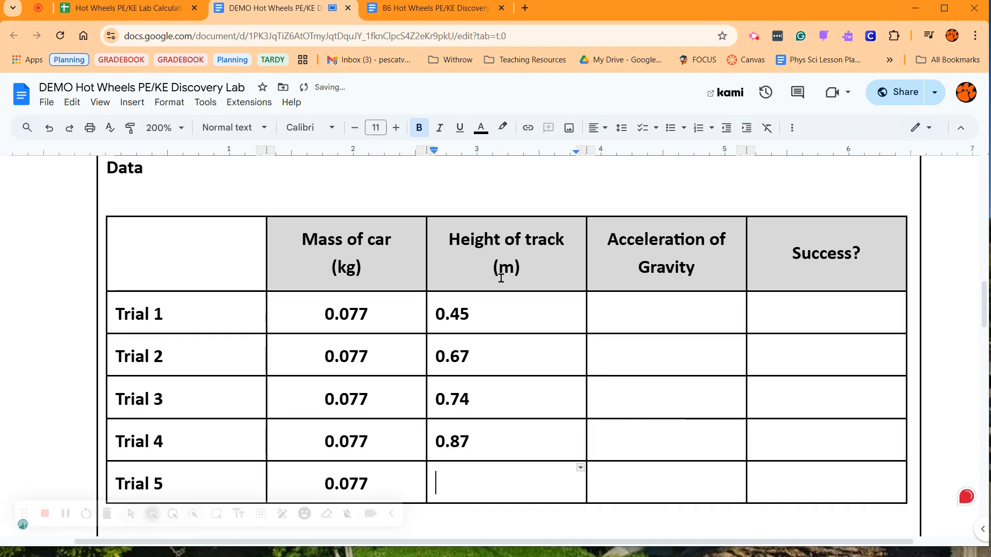
{"action": "type", "text": "0.9"}
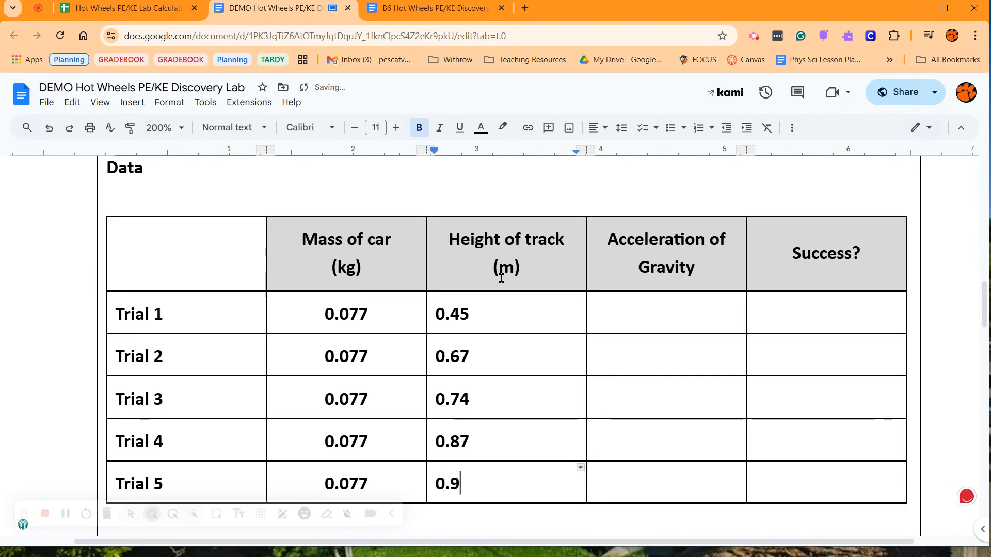
{"action": "type", "text": "5"}
Step: Centre the five height of track values in their cells and move on to the Acceleration of Gravity column
{"action": "key", "text": "Up"}
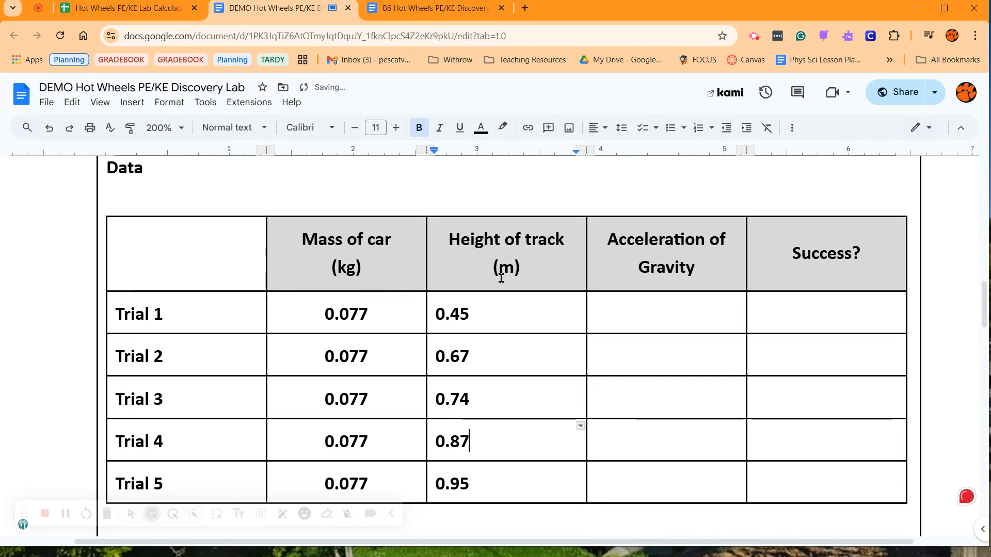
{"action": "key", "text": "Up"}
{"action": "key", "text": "Up"}
{"action": "key", "text": "Up"}
{"action": "key", "text": "Left"}
{"action": "key", "text": "Left"}
{"action": "key", "text": "Left"}
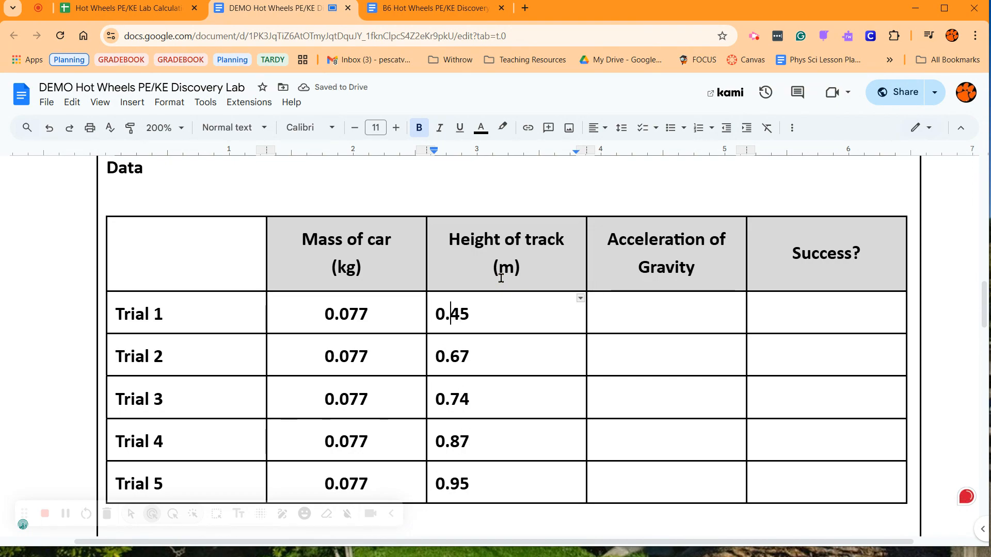
{"action": "key", "text": "Left"}
{"action": "key", "text": "shift+Down"}
{"action": "key", "text": "shift+Right"}
{"action": "key", "text": "shift+Left"}
{"action": "key", "text": "shift+Down"}
{"action": "key", "text": "shift+Down"}
{"action": "key", "text": "shift+Down"}
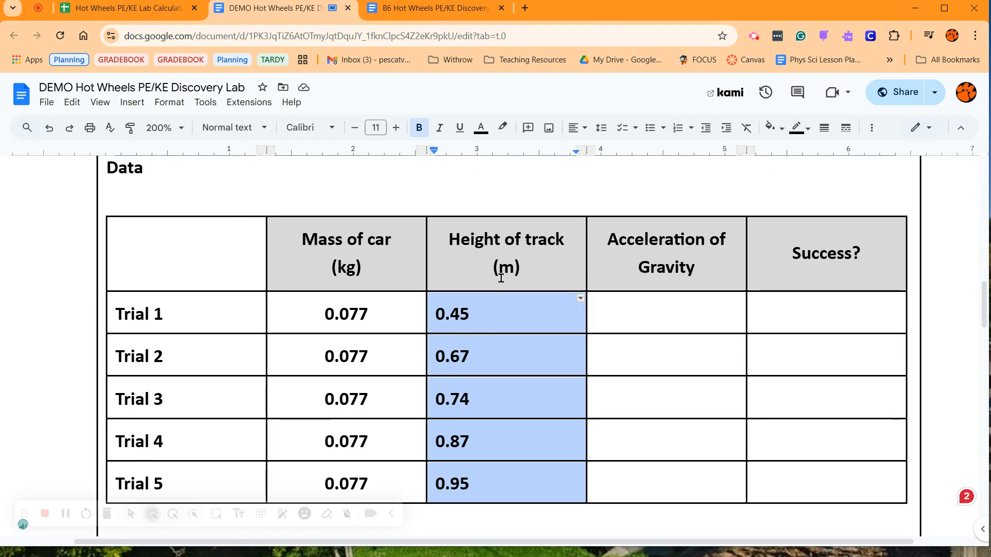
{"action": "key", "text": "ctrl+shift+e"}
{"action": "key", "text": "Tab"}
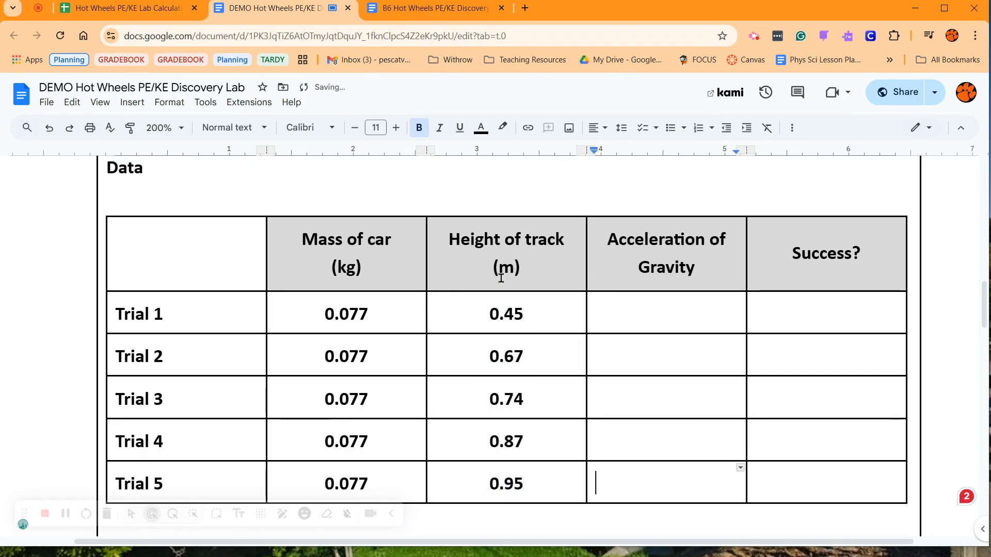
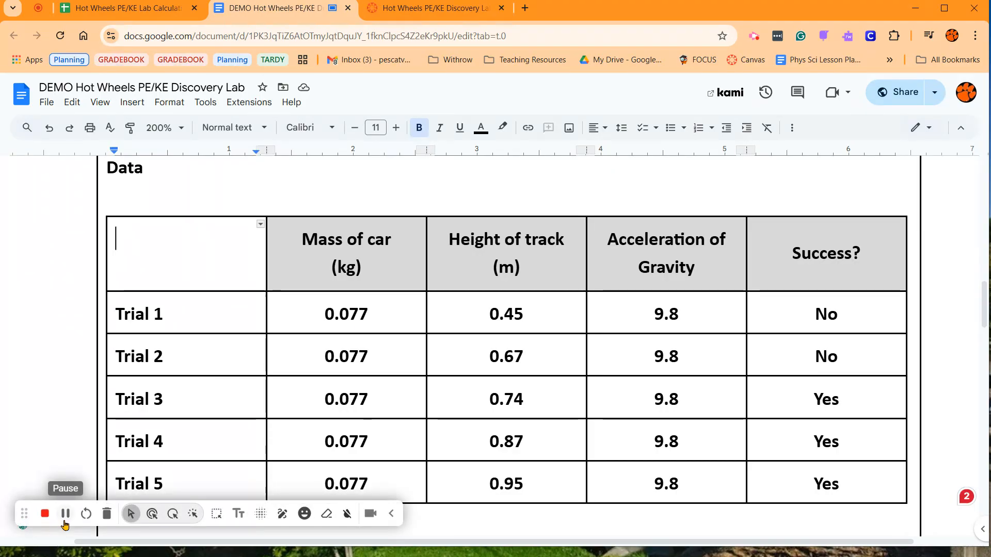
Step: Examine the KE and PE formula triangles in the Calculations section and compare them with the Data table
{"action": "scroll", "coordinate": [235, 408], "scroll_direction": "down", "scroll_amount": 3}
{"action": "scroll", "coordinate": [236, 408], "scroll_direction": "down", "scroll_amount": 10}
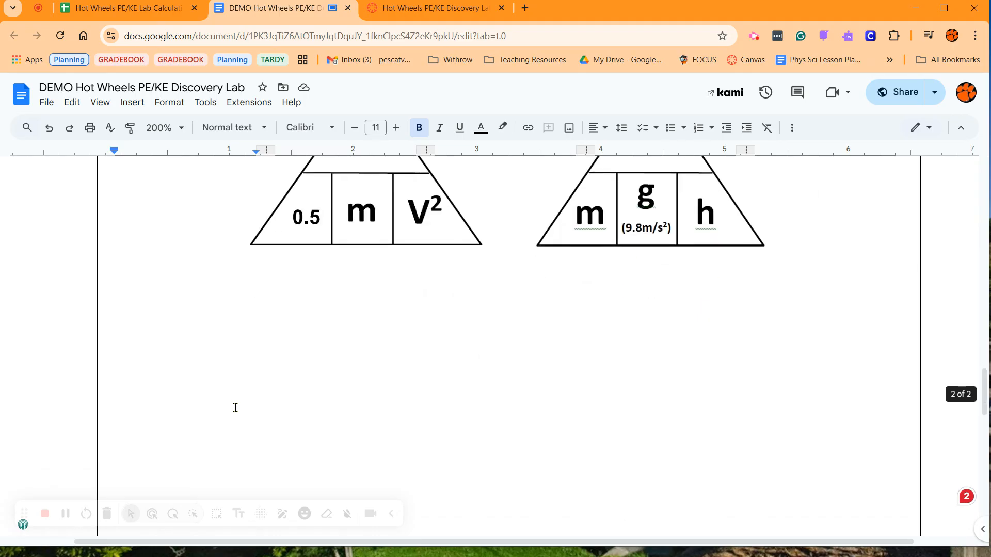
{"action": "scroll", "coordinate": [255, 349], "scroll_direction": "up", "scroll_amount": 5}
{"action": "scroll", "coordinate": [325, 392], "scroll_direction": "down", "scroll_amount": 3}
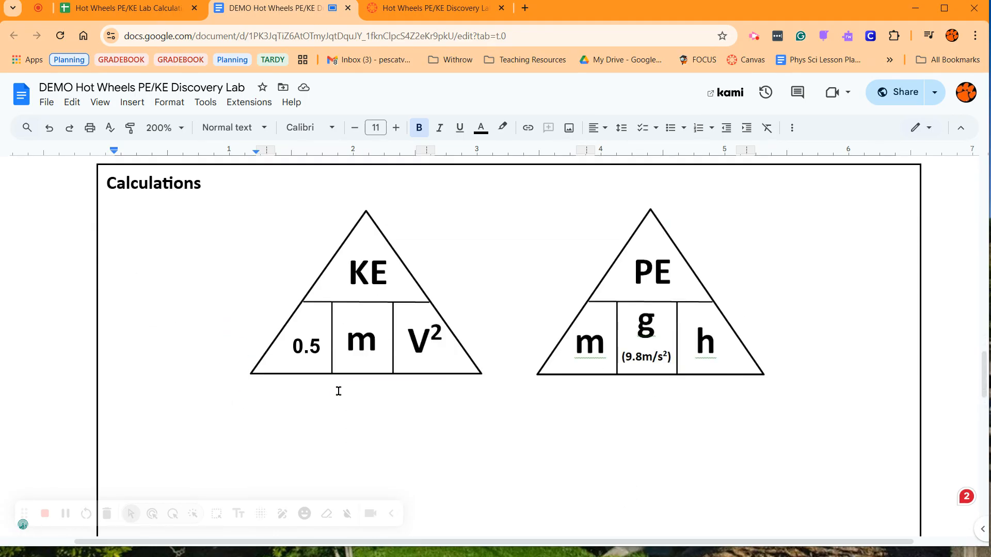
{"action": "scroll", "coordinate": [255, 410], "scroll_direction": "up", "scroll_amount": 12}
{"action": "scroll", "coordinate": [254, 410], "scroll_direction": "down", "scroll_amount": 12}
{"action": "left_click", "coordinate": [211, 408]}
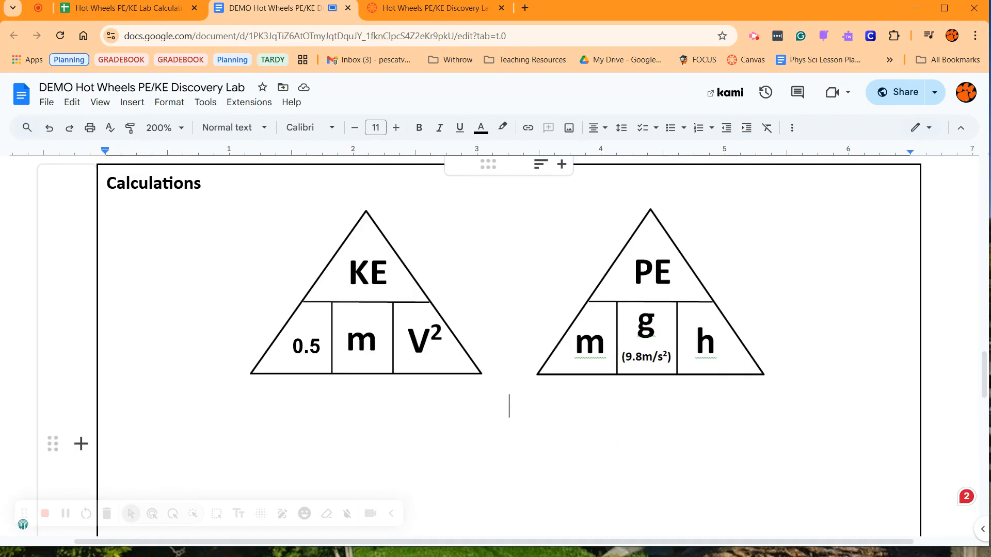
{"action": "scroll", "coordinate": [237, 442], "scroll_direction": "up", "scroll_amount": 13}
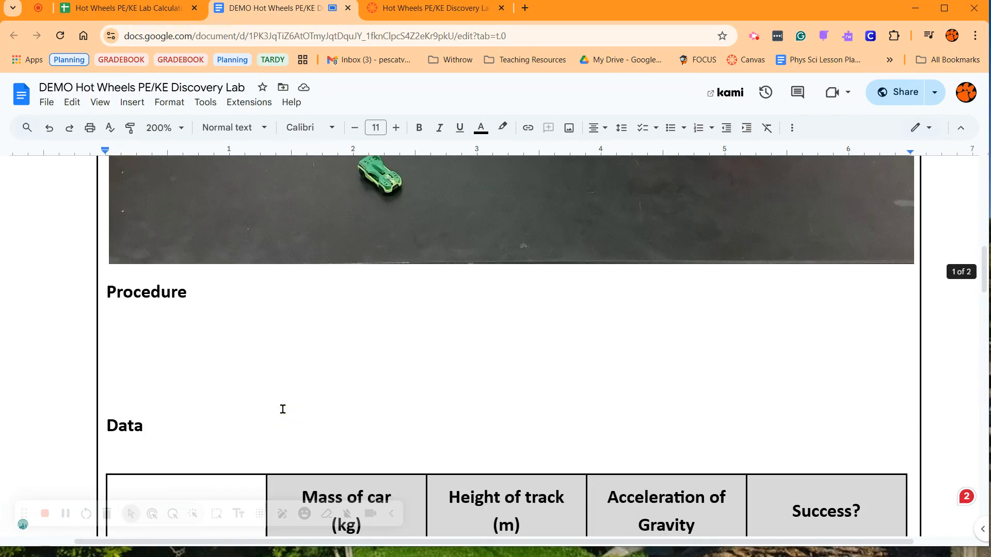
{"action": "scroll", "coordinate": [283, 409], "scroll_direction": "down", "scroll_amount": 5}
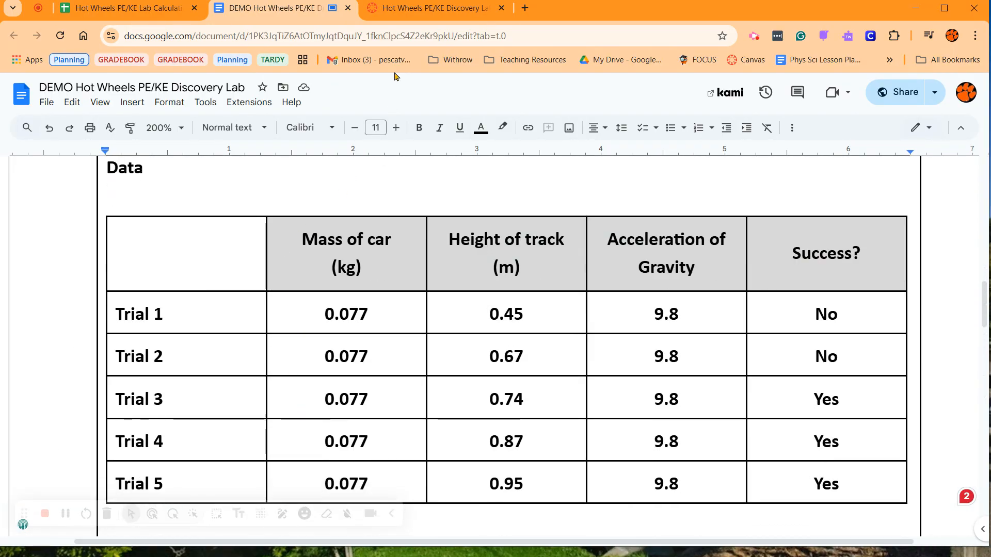
Step: Switch to the Canvas page of the Hot Wheels lab assignment and make a copy of its linked Lab Calculations Template spreadsheet
{"action": "left_click", "coordinate": [387, 6]}
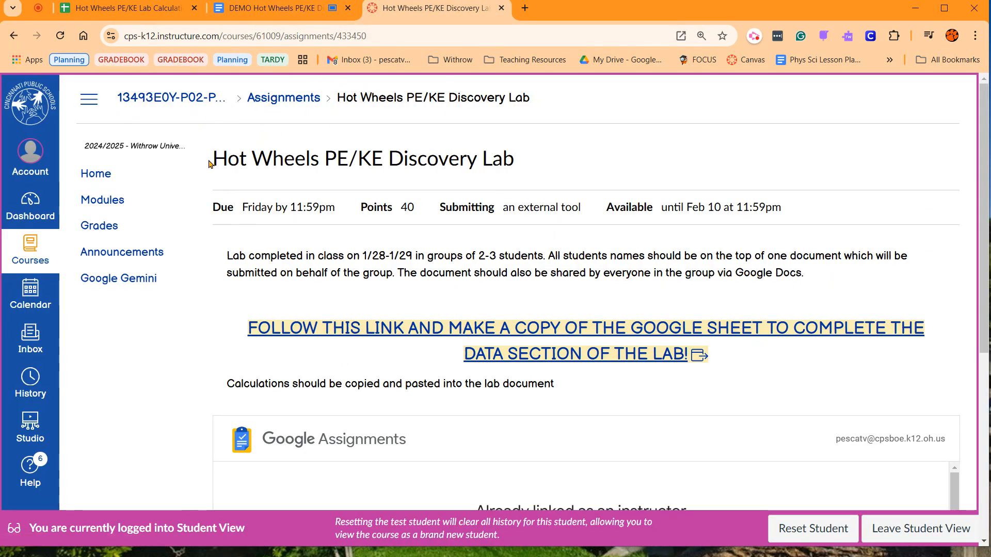
{"action": "left_click_drag", "start_coordinate": [212, 165], "coordinate": [534, 160]}
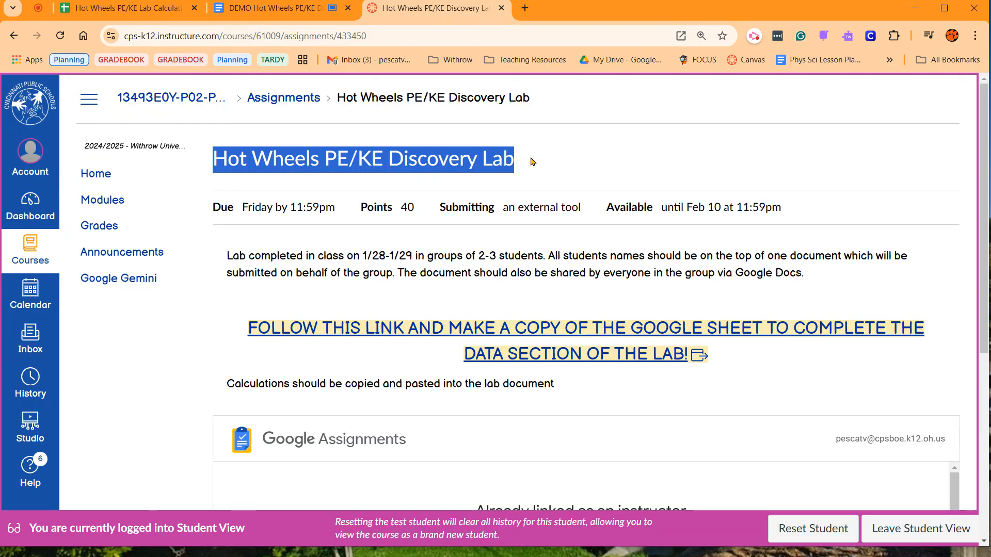
{"action": "left_click", "coordinate": [533, 160]}
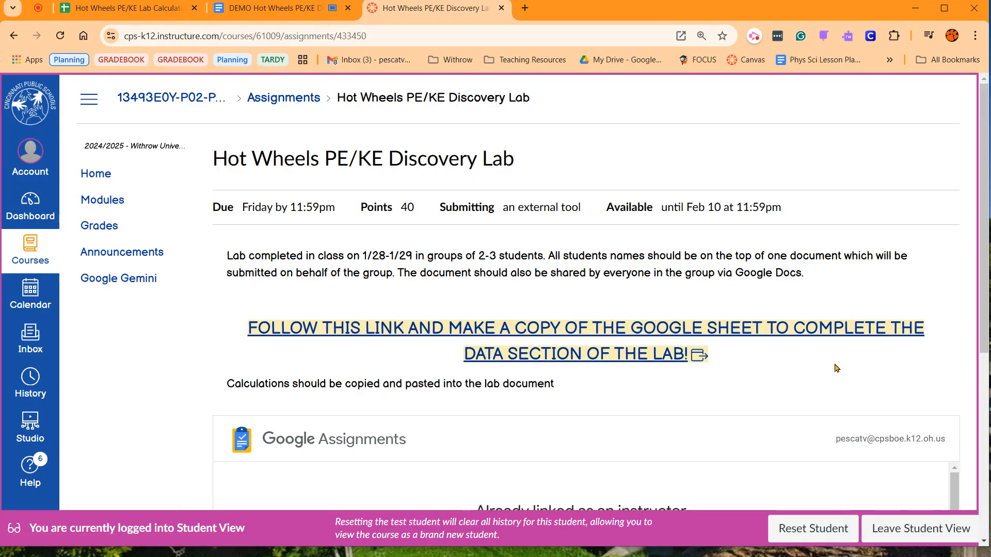
{"action": "left_click", "coordinate": [588, 356]}
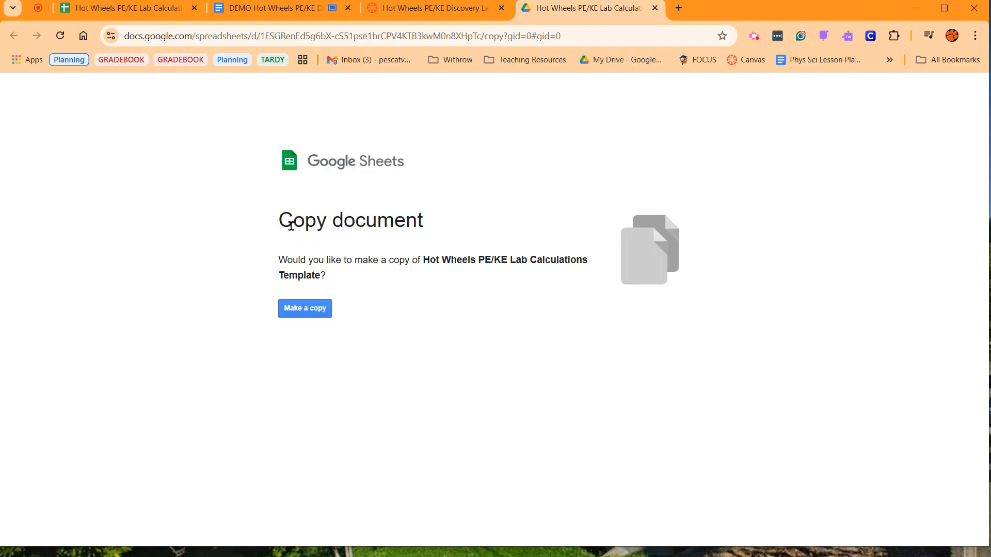
{"action": "left_click", "coordinate": [320, 311]}
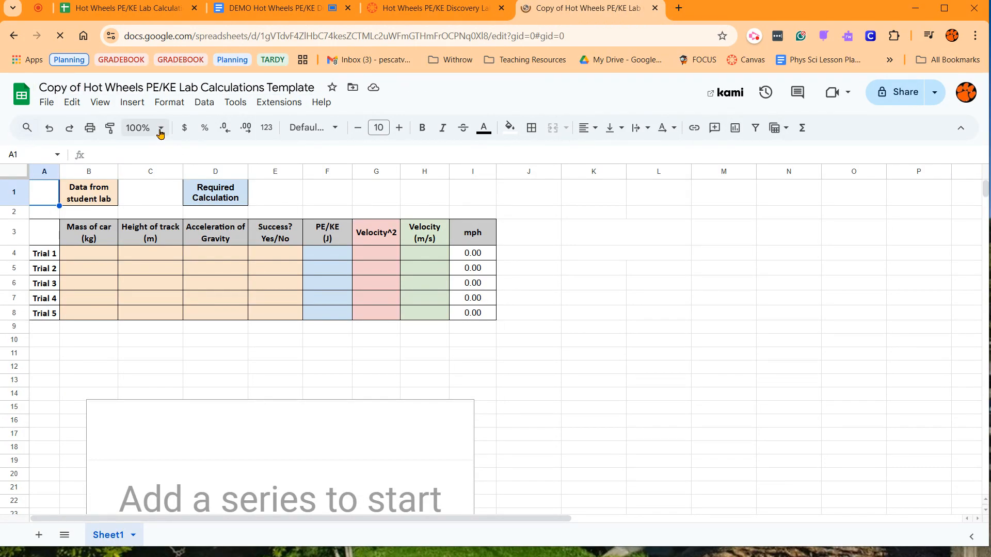
Step: Examine the template's colour key, the student lab data cells B4:E8 and the required PE/KE calculation cells F4:F8
{"action": "left_click", "coordinate": [143, 128]}
{"action": "left_click", "coordinate": [154, 273]}
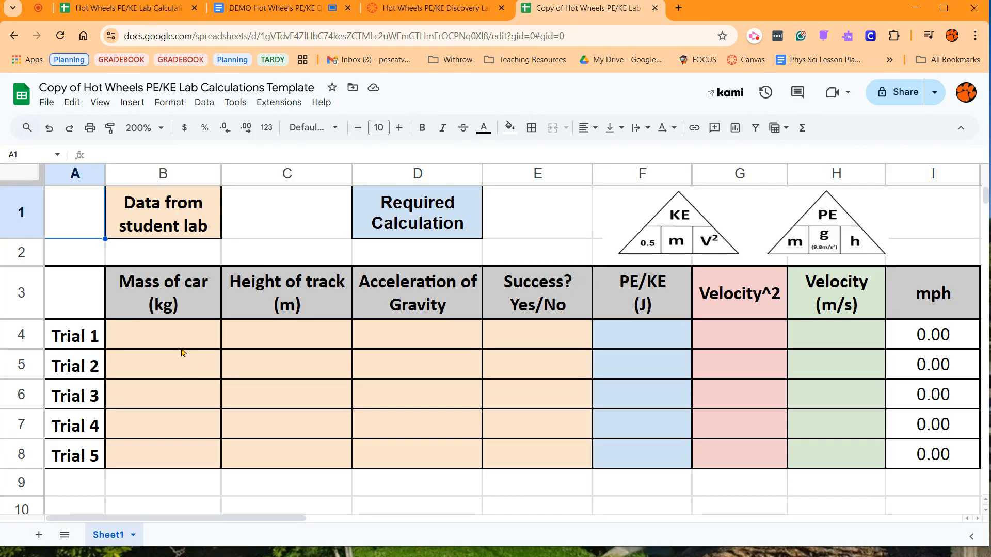
{"action": "left_click", "coordinate": [171, 220]}
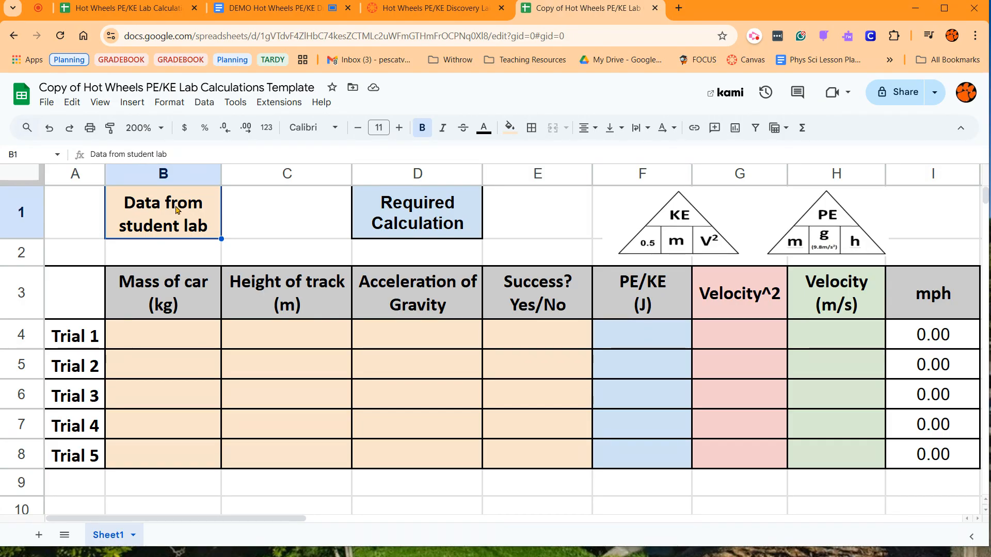
{"action": "left_click_drag", "start_coordinate": [162, 330], "coordinate": [485, 461]}
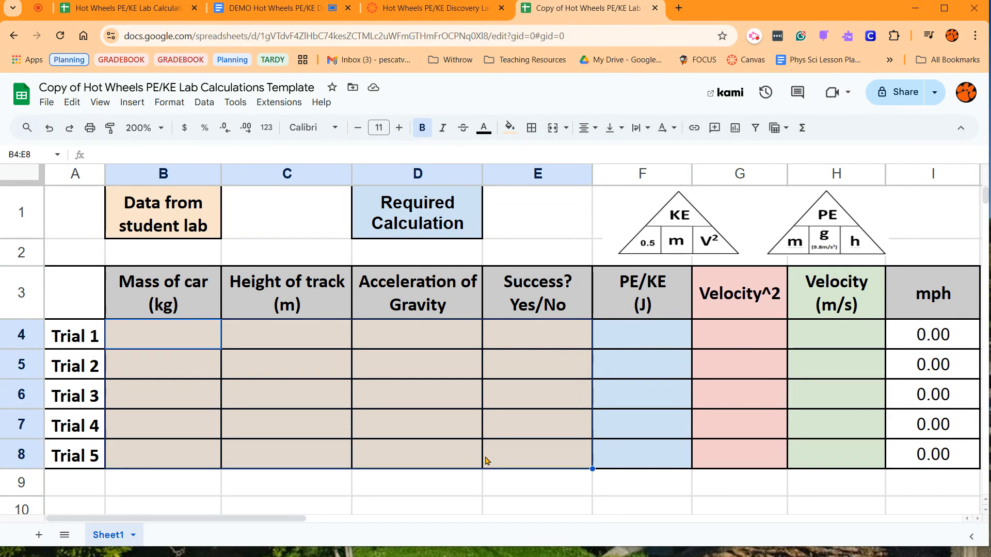
{"action": "left_click", "coordinate": [485, 461]}
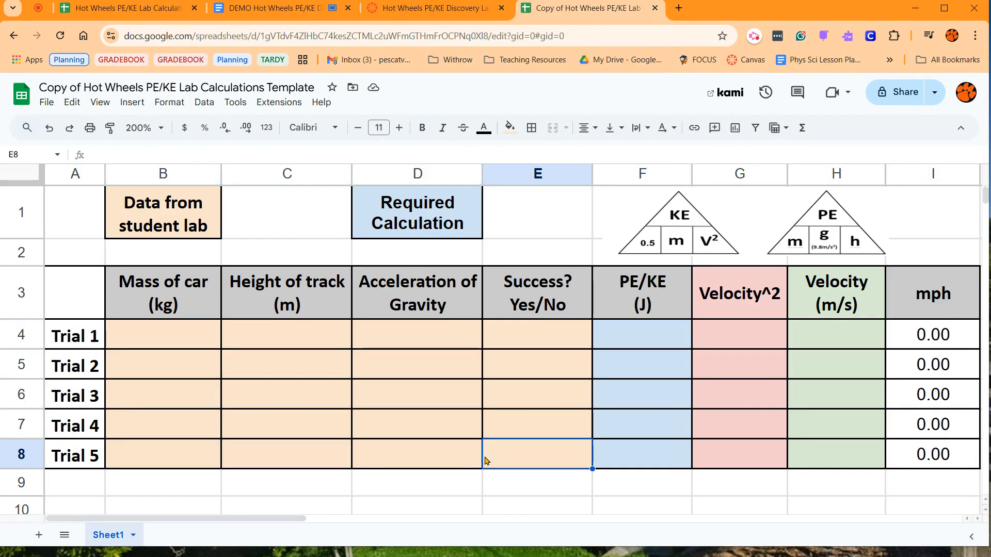
{"action": "left_click", "coordinate": [613, 338]}
{"action": "left_click_drag", "start_coordinate": [614, 337], "coordinate": [634, 455]}
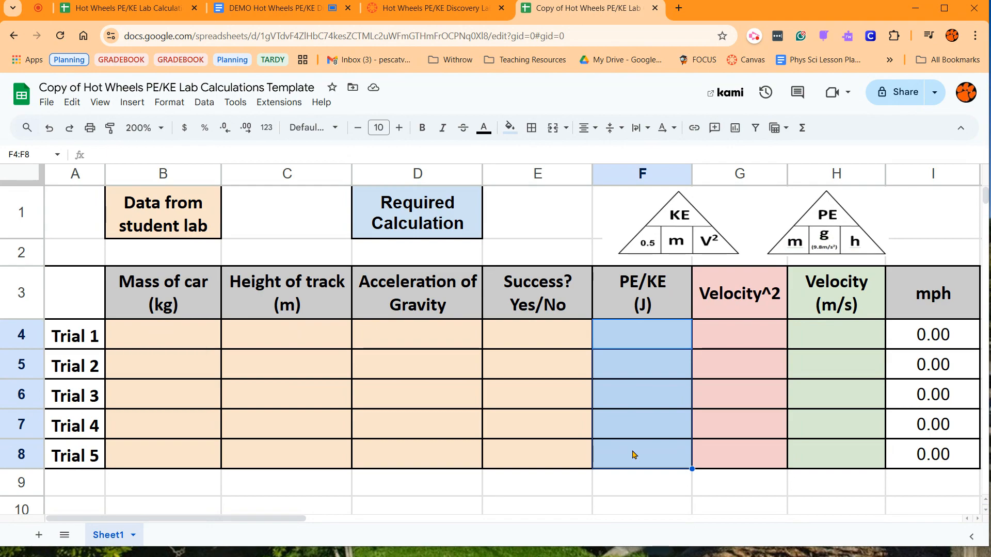
{"action": "left_click", "coordinate": [466, 224]}
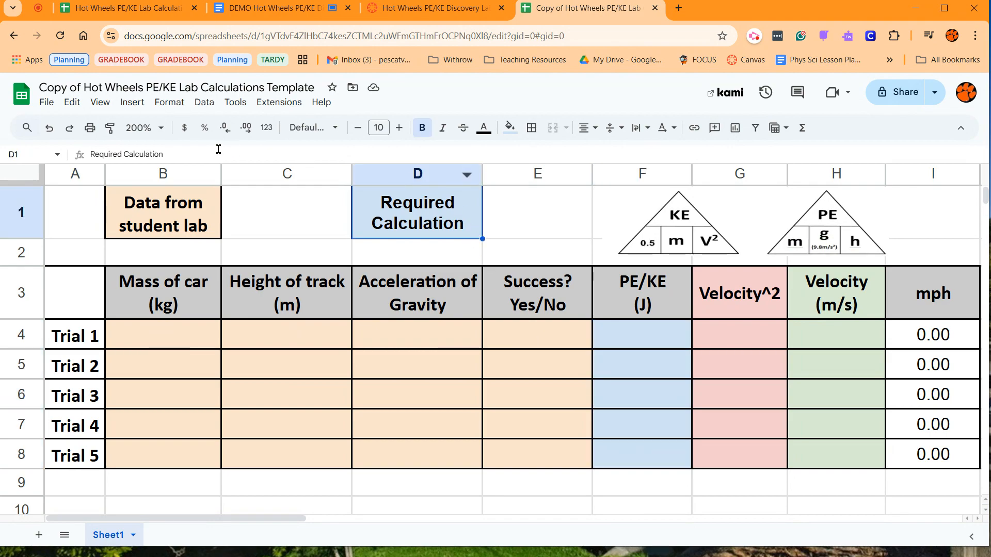
Step: Apply the formatting of the Required Calculation key cell D1 to the Velocity^2 and Velocity cells G4:H8
{"action": "left_click", "coordinate": [109, 128]}
{"action": "left_click_drag", "start_coordinate": [733, 338], "coordinate": [828, 455]}
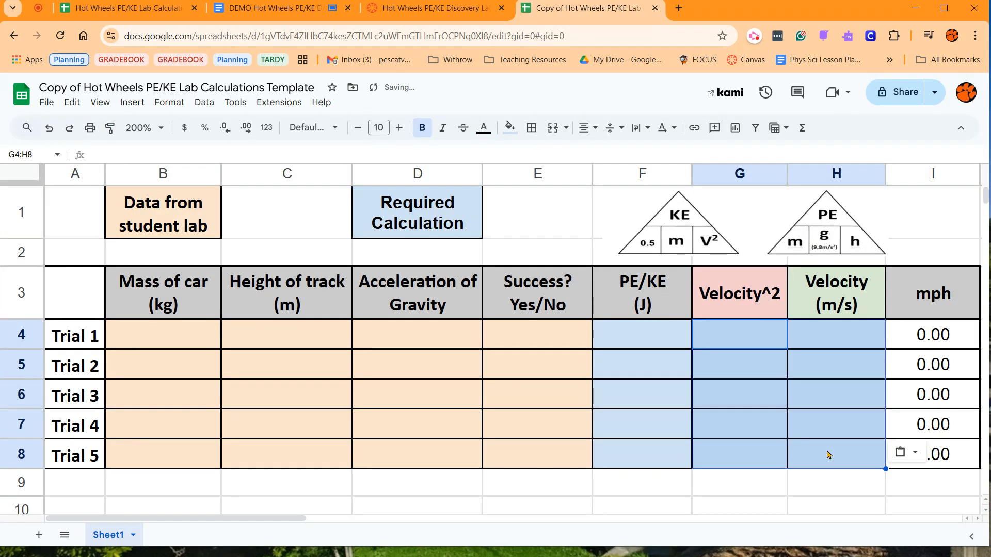
{"action": "left_click", "coordinate": [602, 425]}
{"action": "left_click_drag", "start_coordinate": [644, 336], "coordinate": [826, 452]}
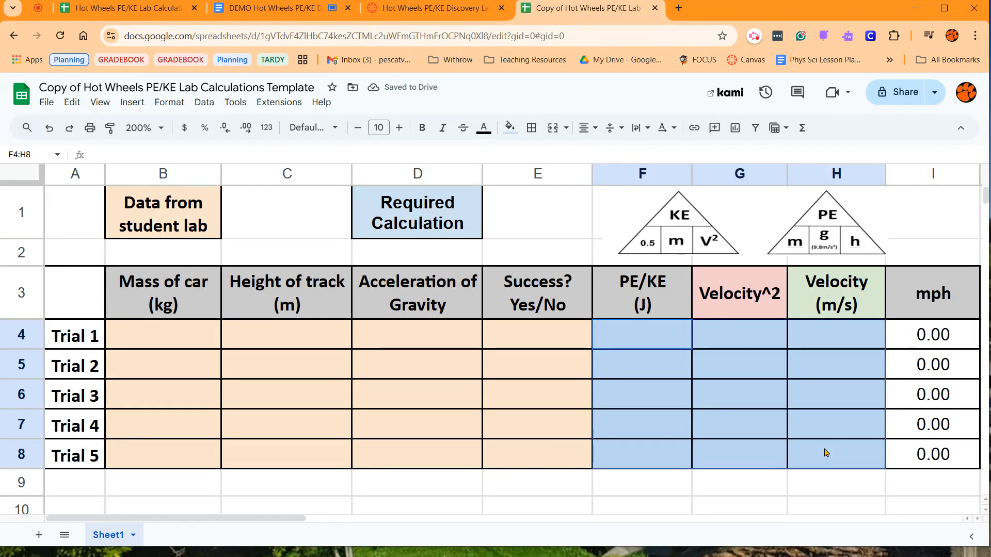
{"action": "left_click", "coordinate": [826, 453]}
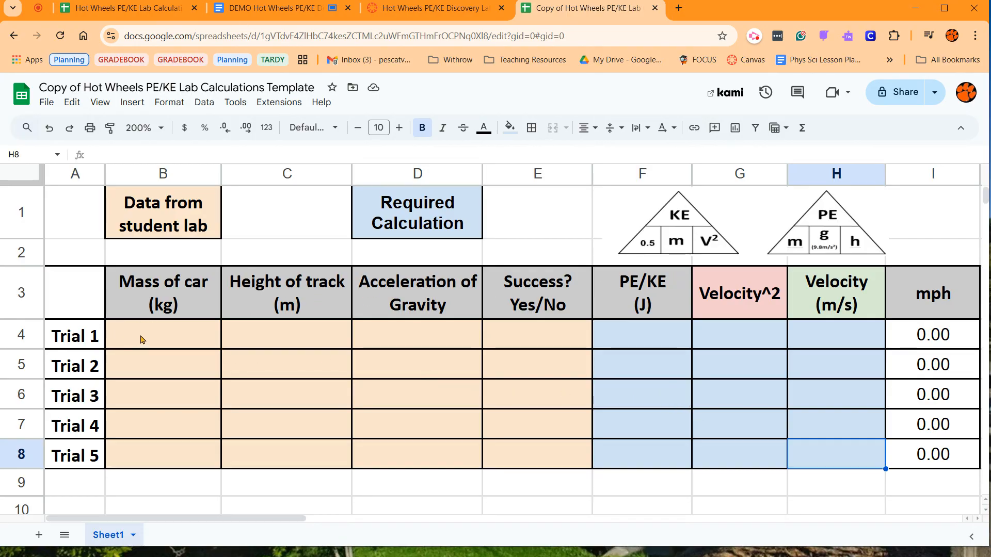
Step: Switch to the lab document in Google Docs, examine its Data table, and return to the spreadsheet copy
{"action": "left_click", "coordinate": [261, 14]}
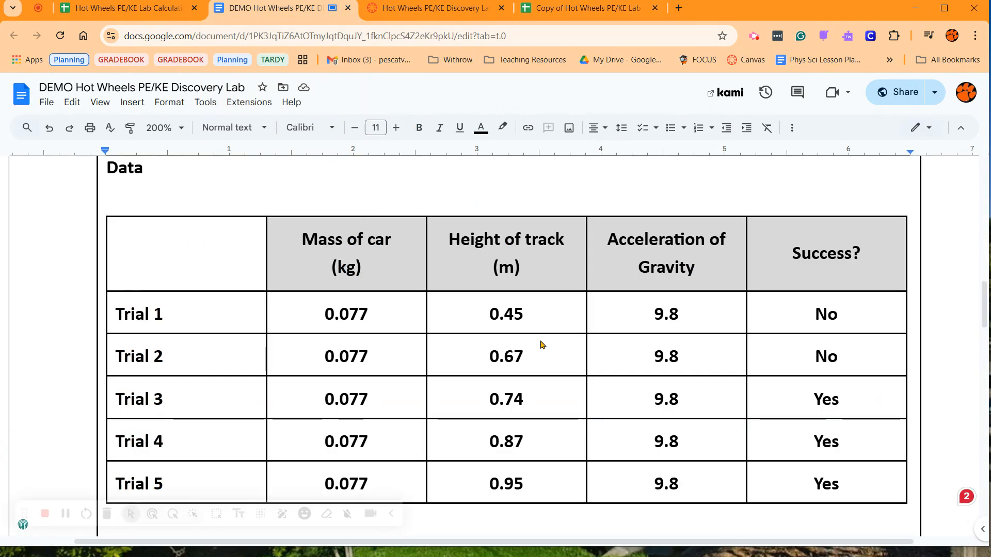
{"action": "left_click_drag", "start_coordinate": [172, 258], "coordinate": [765, 483]}
{"action": "left_click", "coordinate": [765, 482]}
{"action": "left_click_drag", "start_coordinate": [114, 309], "coordinate": [265, 341]}
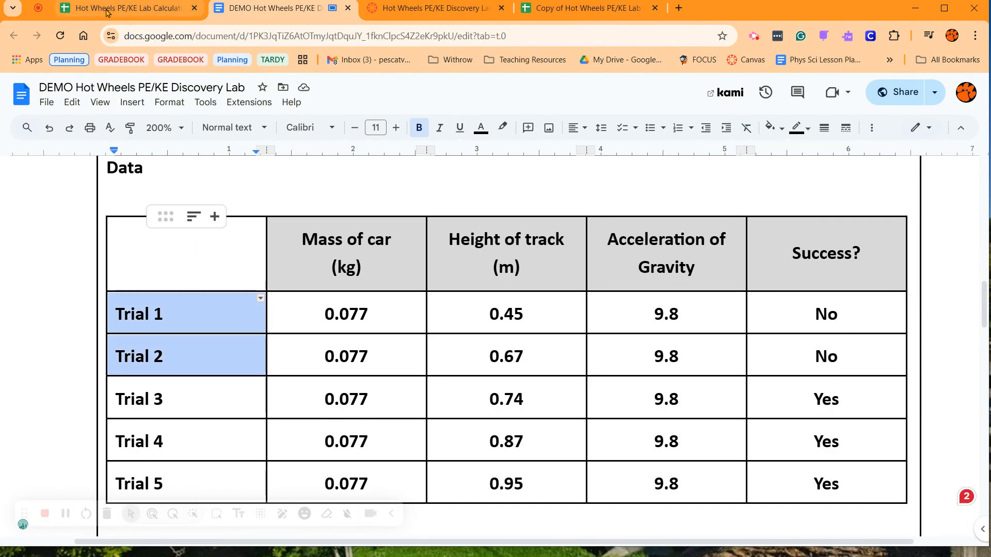
{"action": "left_click", "coordinate": [530, 6]}
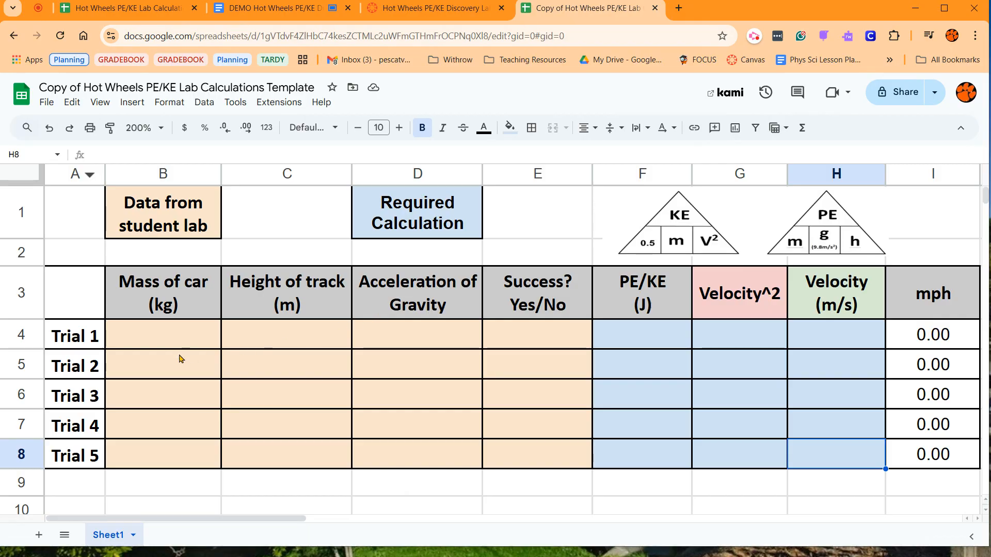
Step: Place the lab document's tab beside the spreadsheet's and copy the Data table's five trials, from mass to success, into spreadsheet cells B4:E8
{"action": "mouse_move", "coordinate": [155, 342]}
{"action": "left_mouse_down"}
{"action": "mouse_move", "coordinate": [309, 365]}
{"action": "mouse_move", "coordinate": [520, 459]}
{"action": "left_mouse_up"}
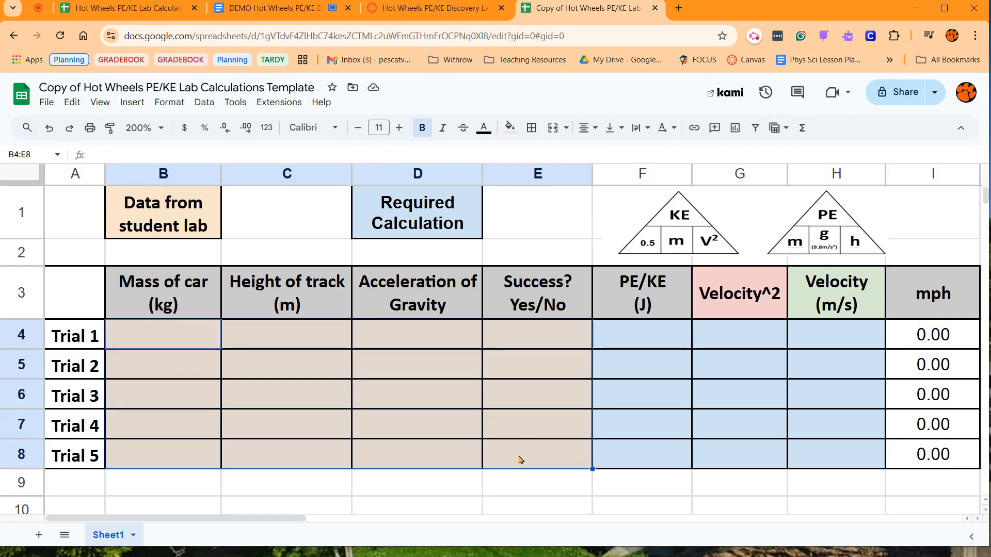
{"action": "left_click", "coordinate": [273, 9]}
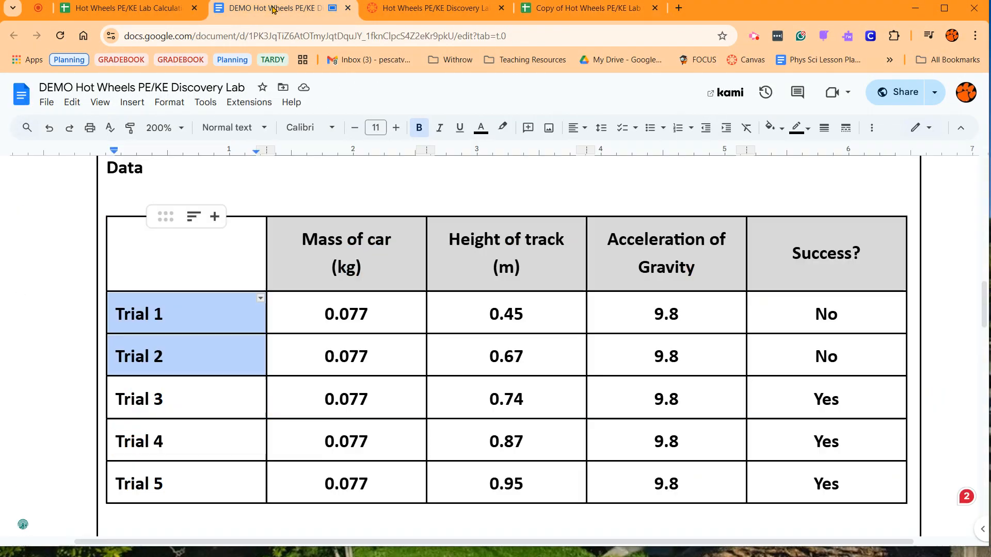
{"action": "left_click_drag", "start_coordinate": [274, 9], "coordinate": [429, 9]}
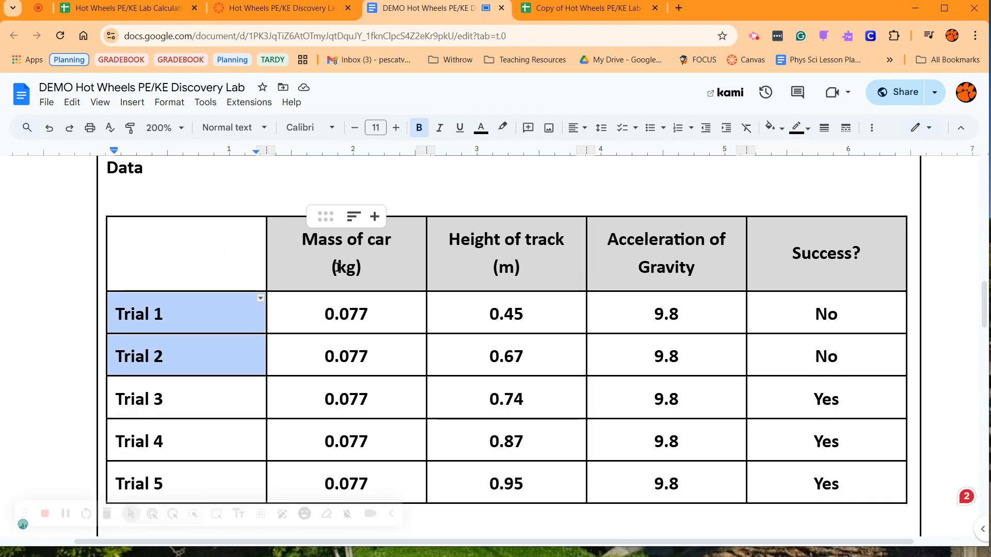
{"action": "left_click_drag", "start_coordinate": [284, 320], "coordinate": [778, 489]}
{"action": "key", "text": "ctrl+c"}
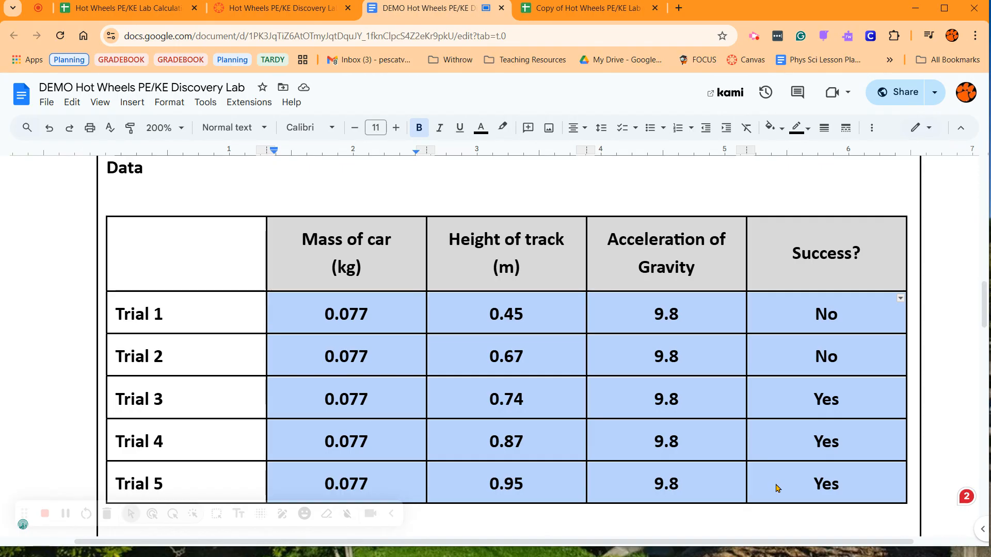
{"action": "left_click", "coordinate": [569, 8]}
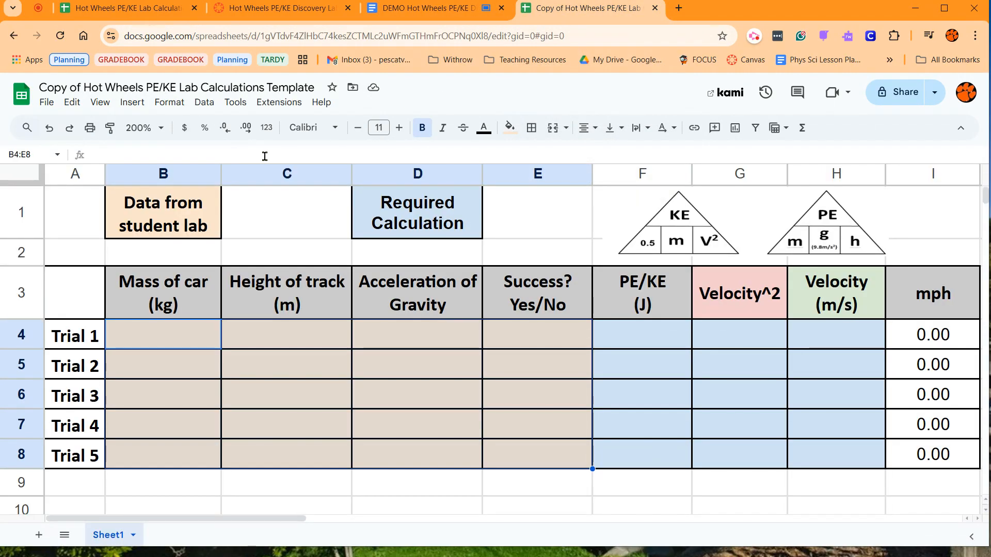
{"action": "key", "text": "ctrl+v"}
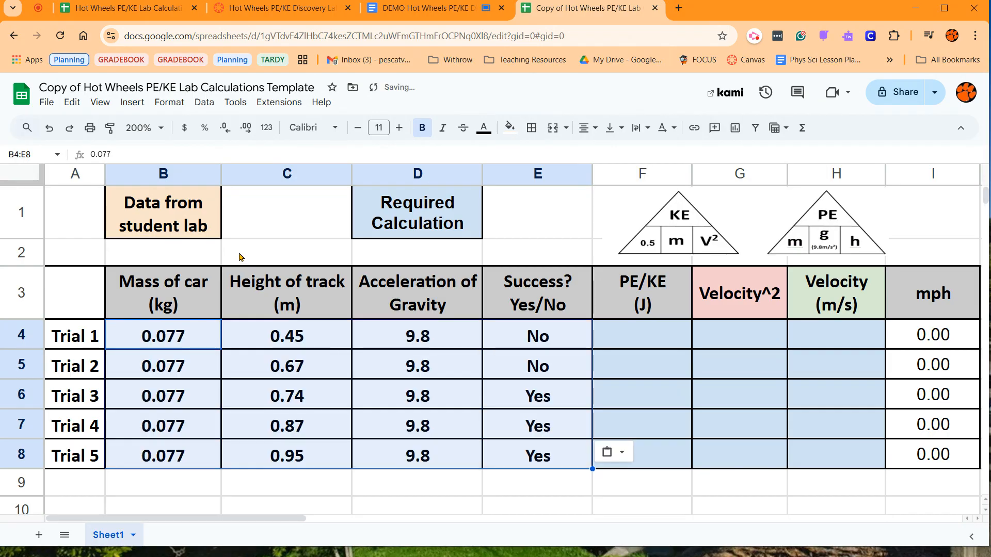
Step: Compare the data in spreadsheet cells B4:E8 with the five trials in the lab document's Data table
{"action": "left_click", "coordinate": [263, 360]}
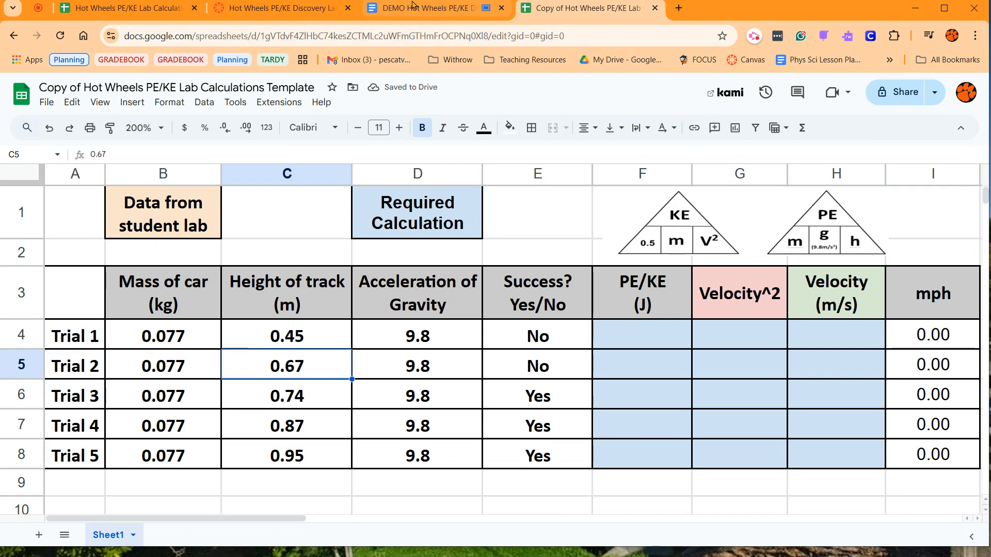
{"action": "left_click", "coordinate": [429, 8]}
{"action": "left_click_drag", "start_coordinate": [325, 313], "coordinate": [788, 487]}
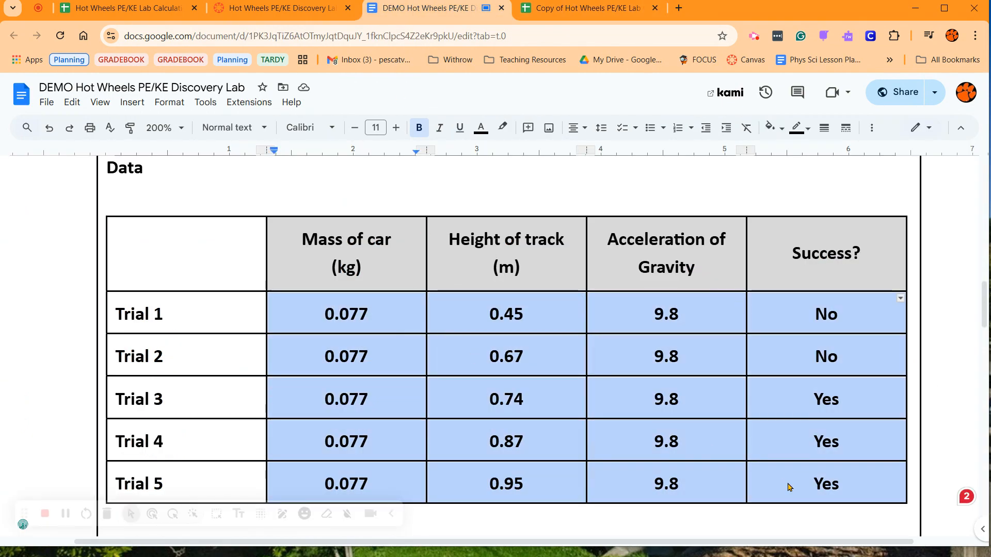
{"action": "left_click", "coordinate": [620, 7]}
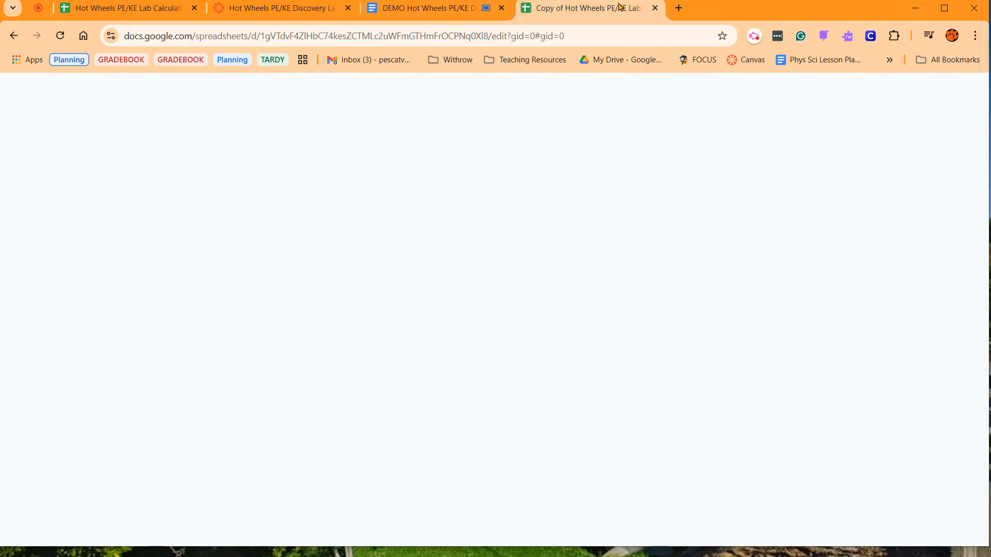
{"action": "left_click", "coordinate": [152, 333]}
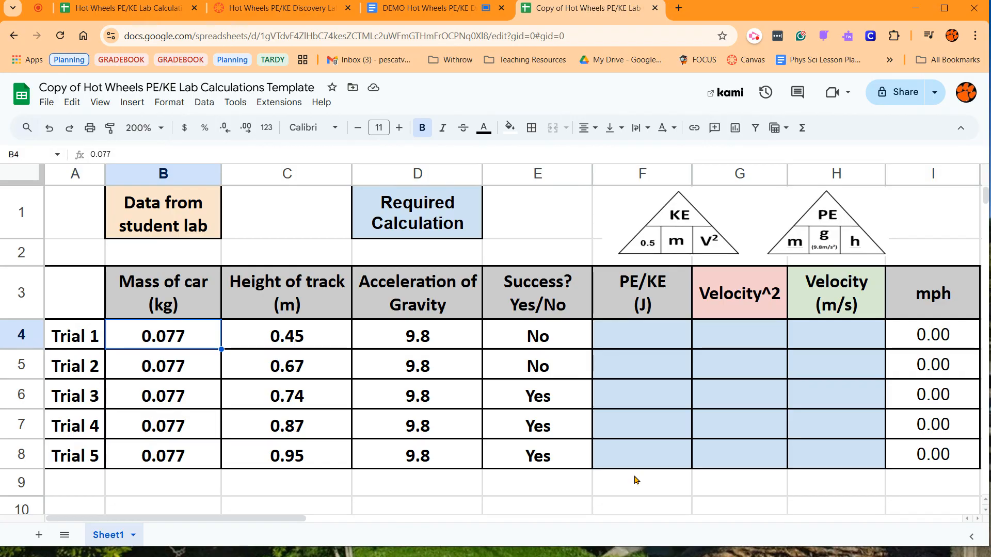
Step: Enter the potential energy formula =B4*D4*C4 for Trial 1 in the PE/KE cell F4
{"action": "left_click", "coordinate": [640, 330]}
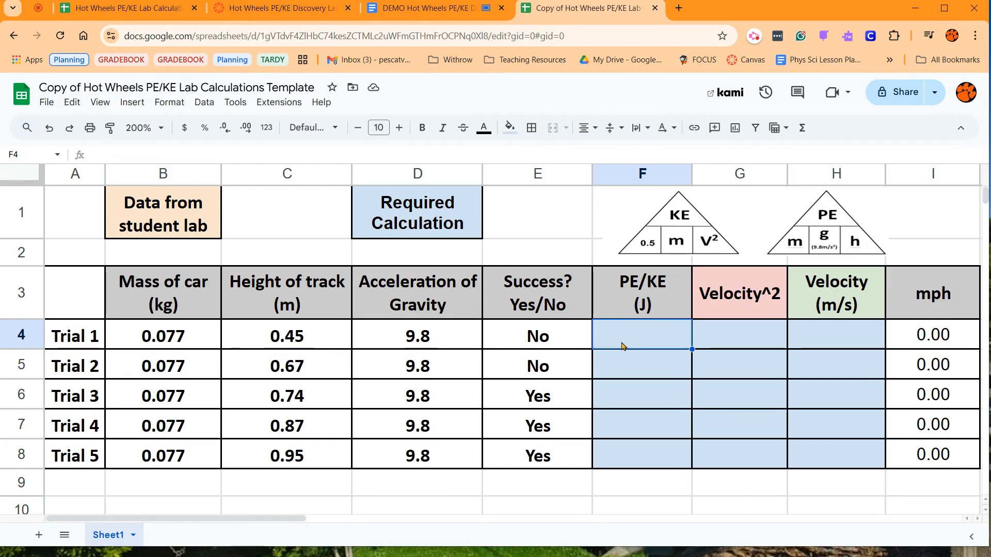
{"action": "type", "text": "="}
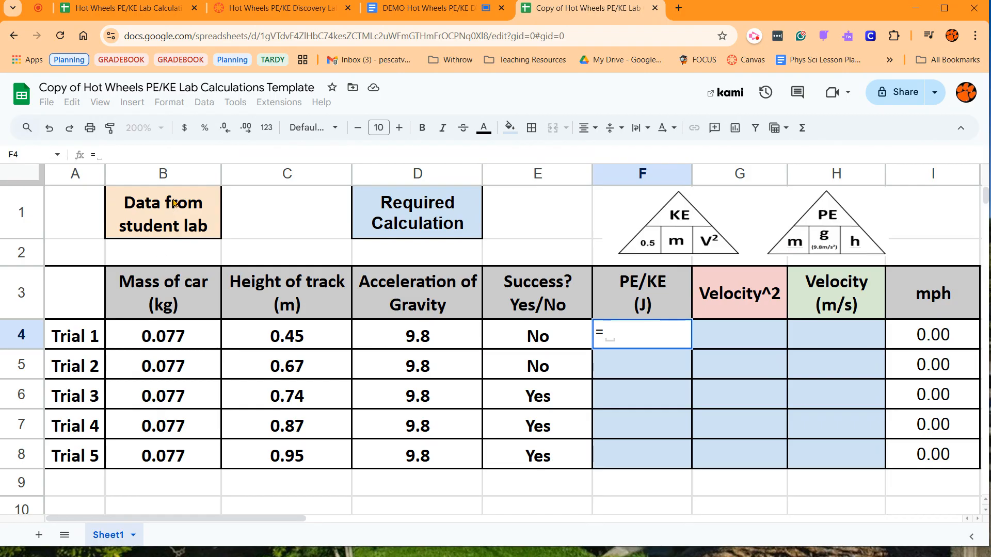
{"action": "left_click", "coordinate": [166, 338]}
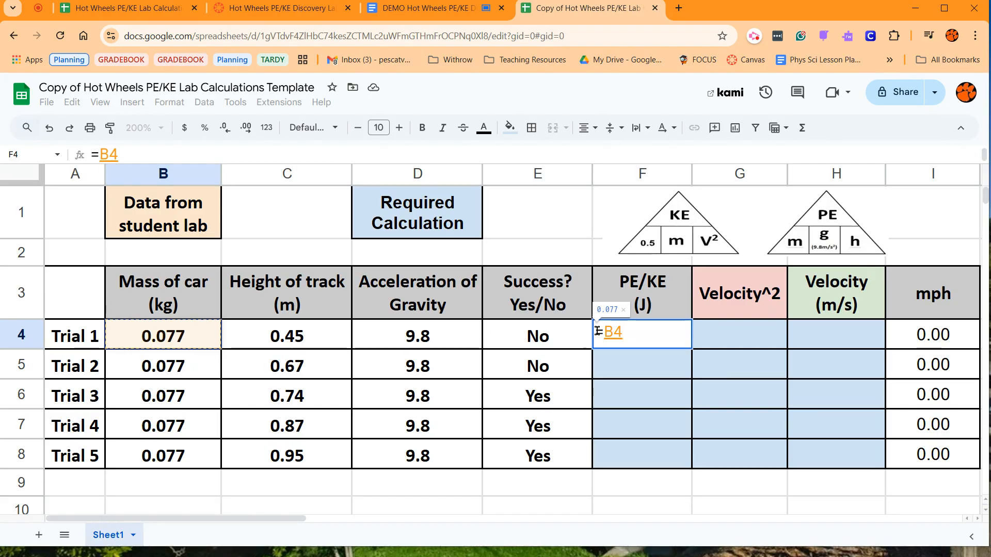
{"action": "type", "text": "*"}
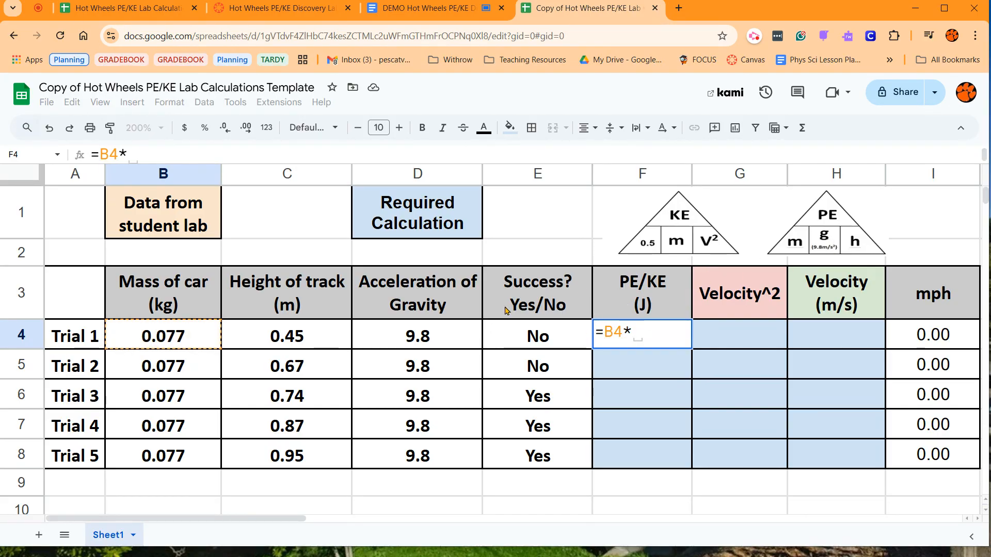
{"action": "left_click", "coordinate": [434, 339]}
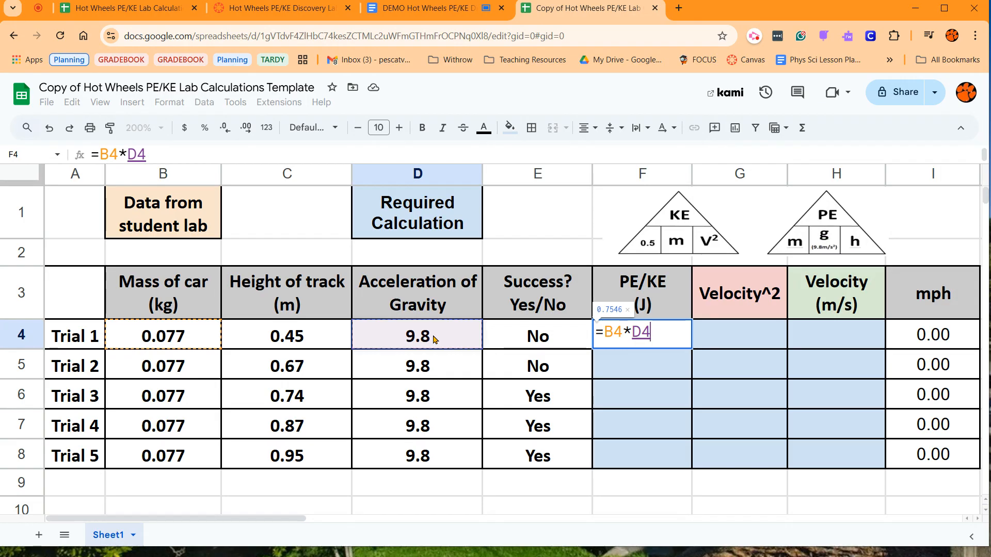
{"action": "type", "text": "*"}
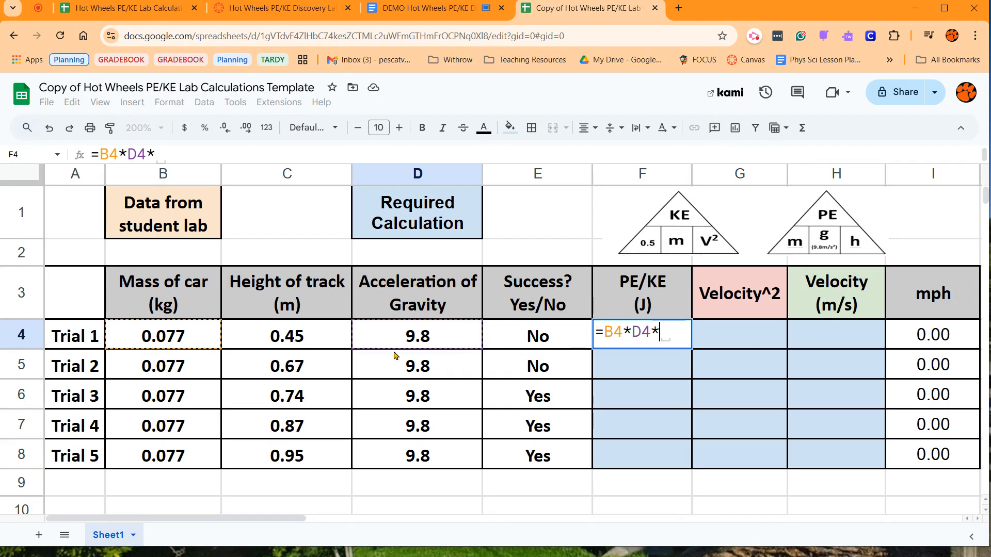
{"action": "left_click", "coordinate": [308, 337]}
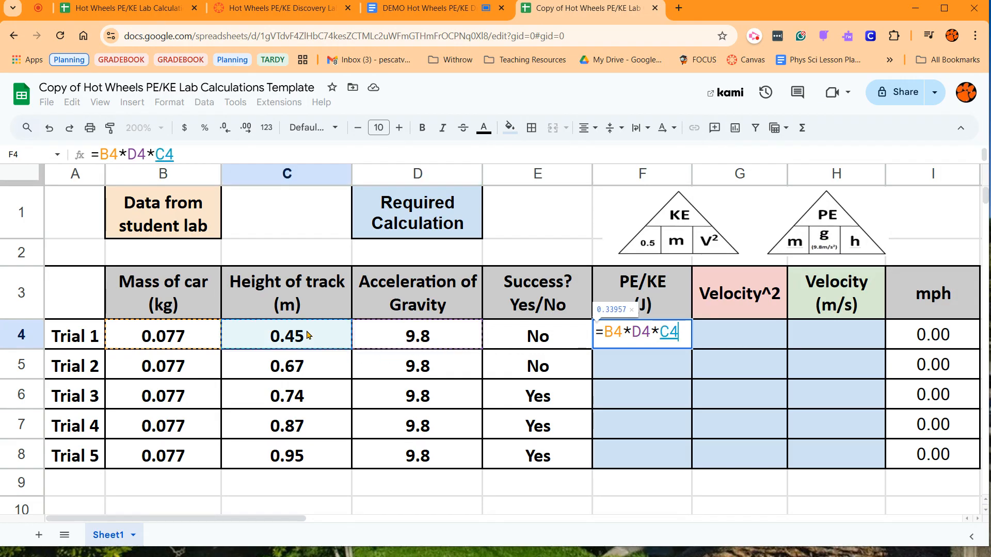
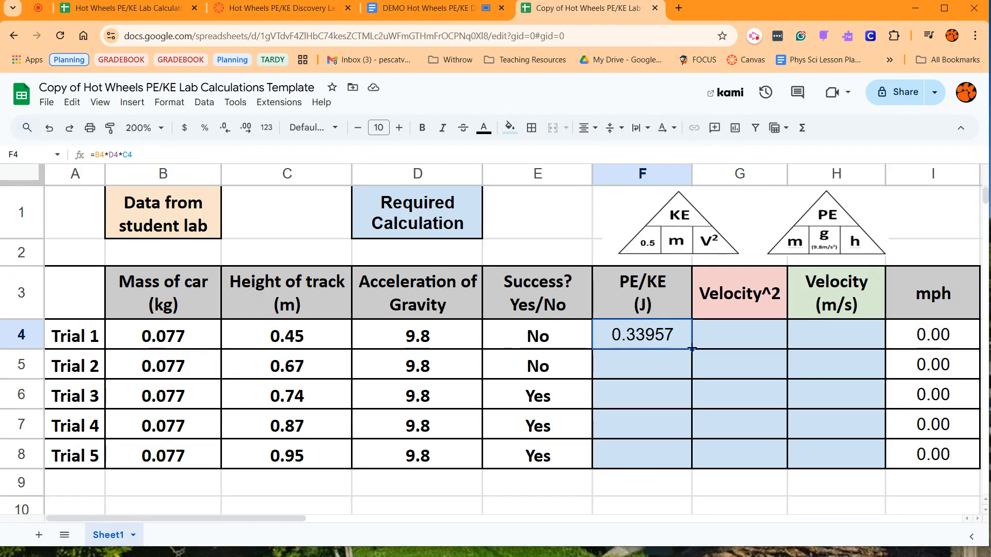
Step: Fill the PE/KE formula from F4 down through Trial 5 in F8
{"action": "left_click_drag", "start_coordinate": [692, 350], "coordinate": [678, 462]}
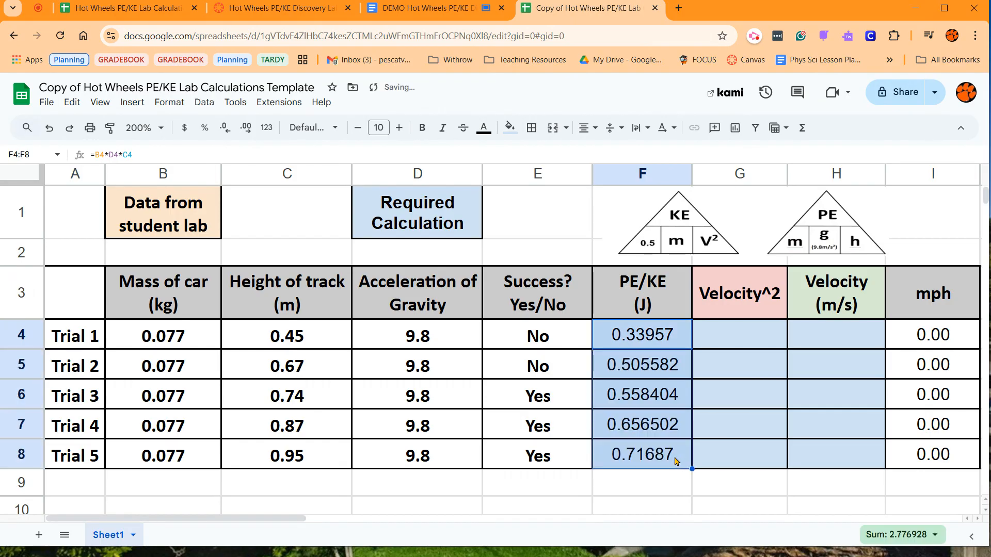
{"action": "left_click", "coordinate": [674, 333]}
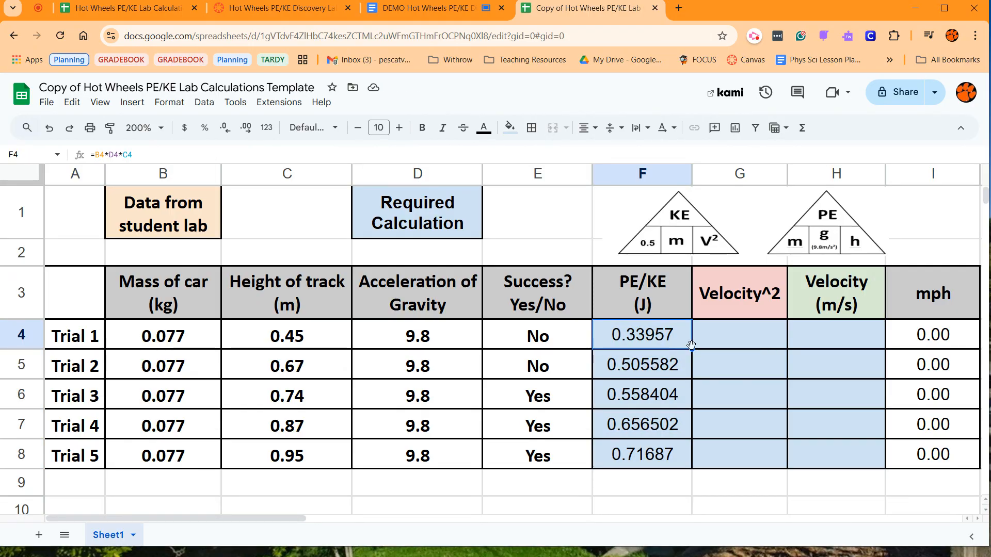
{"action": "left_click_drag", "start_coordinate": [692, 349], "coordinate": [685, 459]}
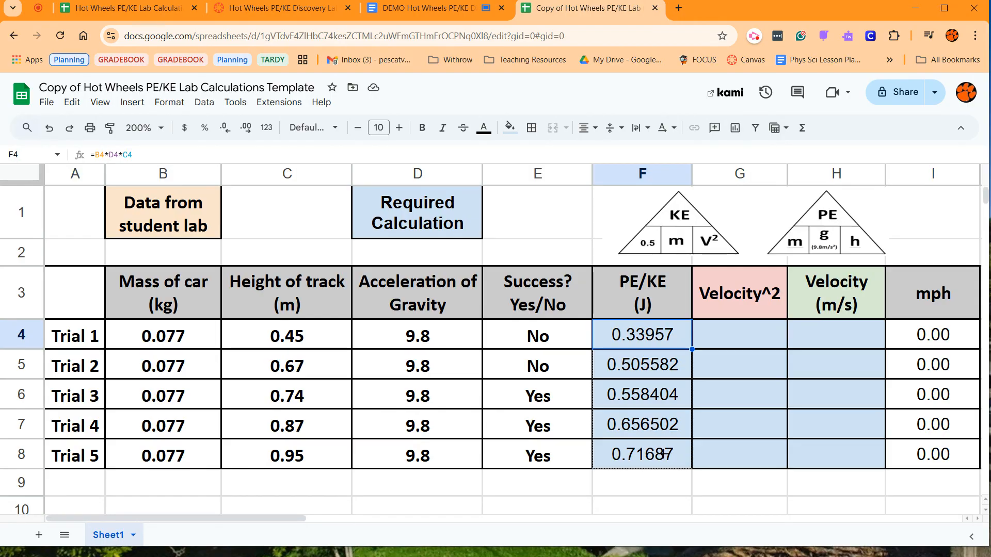
{"action": "left_click_drag", "start_coordinate": [666, 454], "coordinate": [666, 455]}
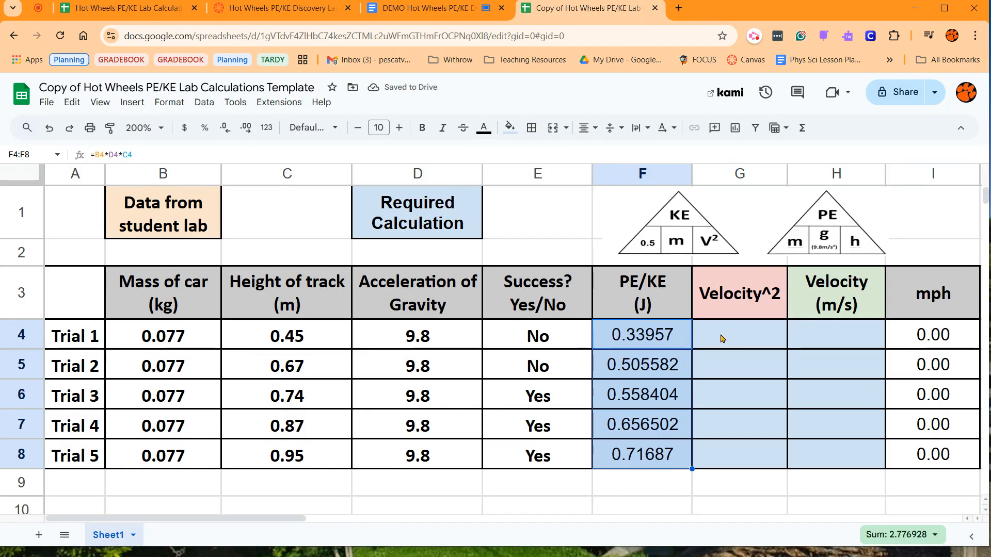
Step: Reduce the PE/KE values in F4:F8 to two decimal places
{"action": "left_click", "coordinate": [223, 129]}
{"action": "left_click", "coordinate": [223, 128]}
{"action": "left_click", "coordinate": [223, 128]}
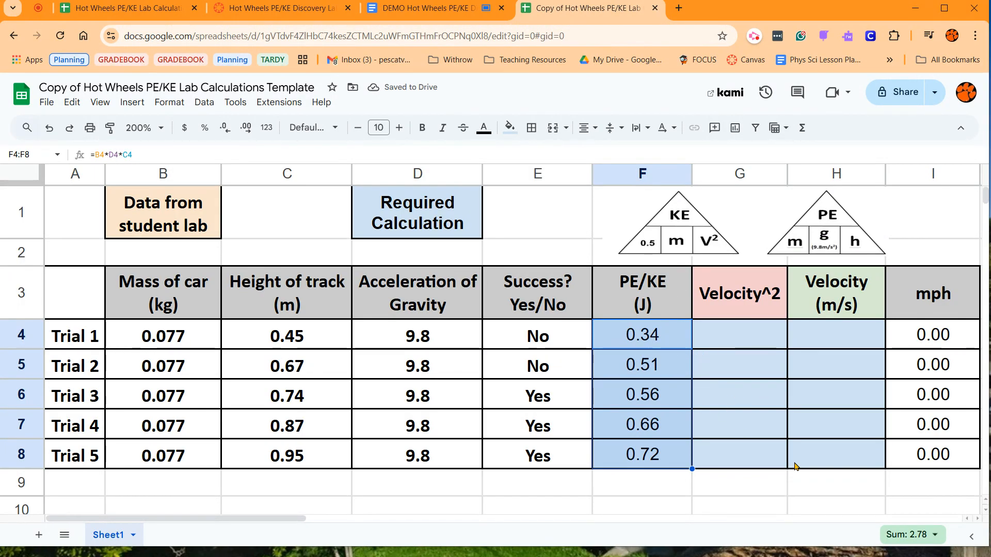
Step: Enter the velocity squared formula =F4/(B4*0.5) for Trial 1 in the Velocity^2 cell G4
{"action": "left_click", "coordinate": [731, 342]}
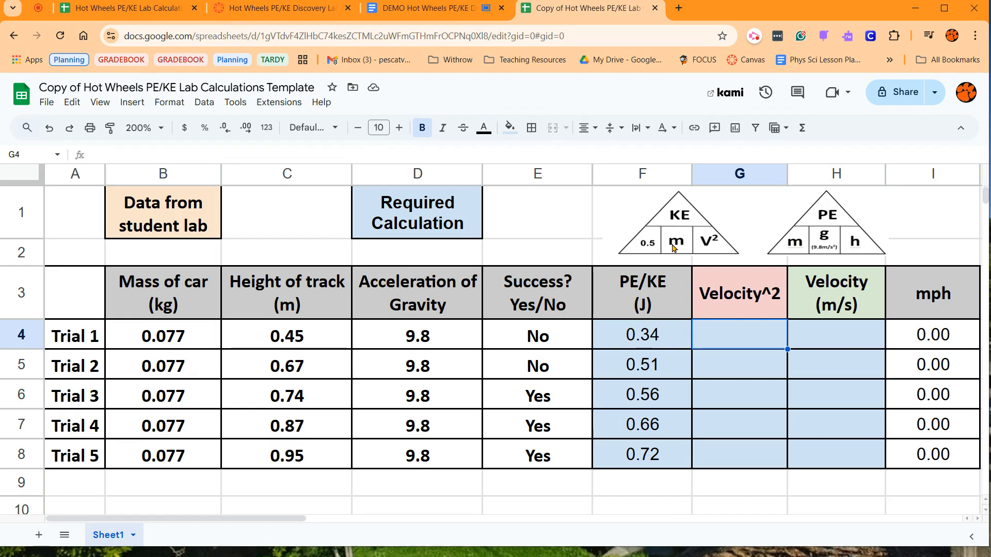
{"action": "left_click", "coordinate": [664, 292]}
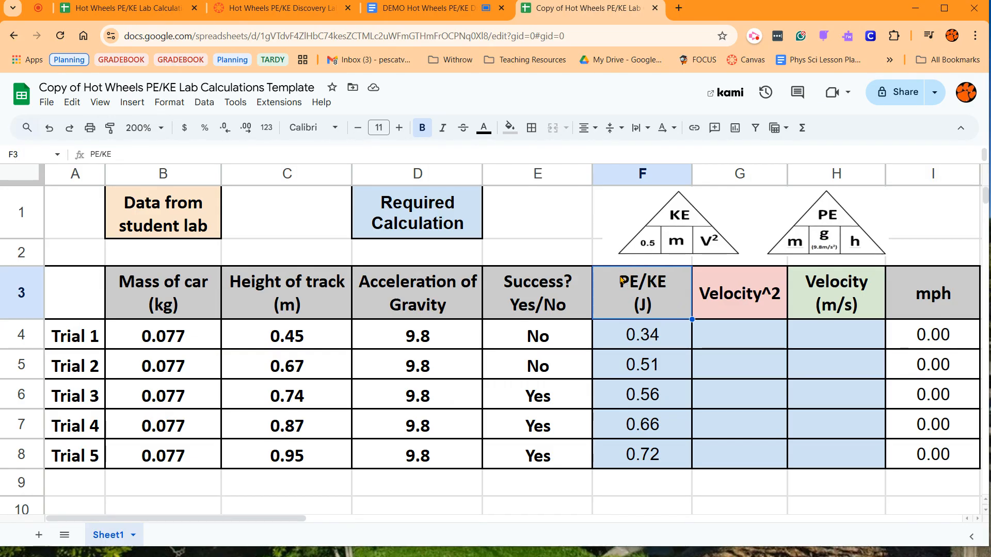
{"action": "left_click", "coordinate": [738, 335]}
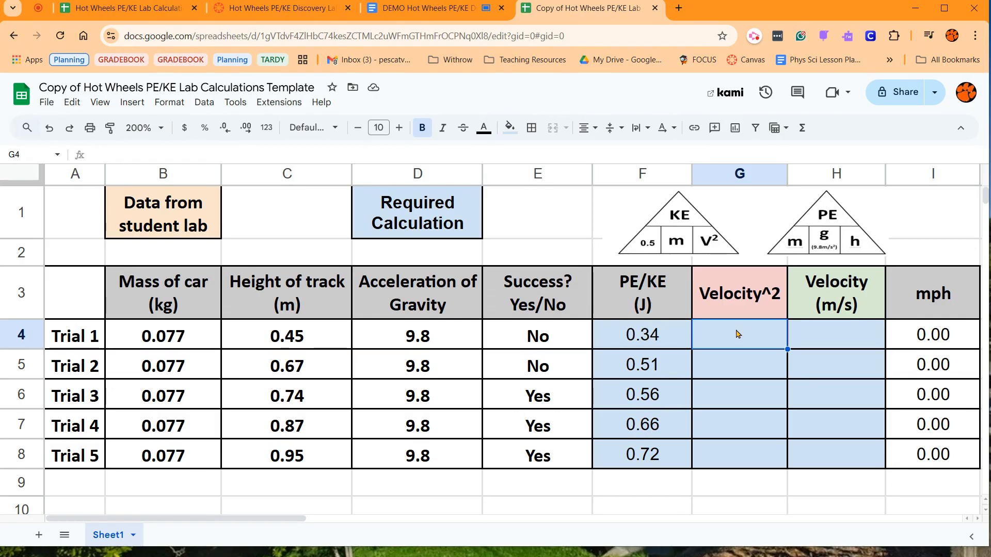
{"action": "type", "text": "="}
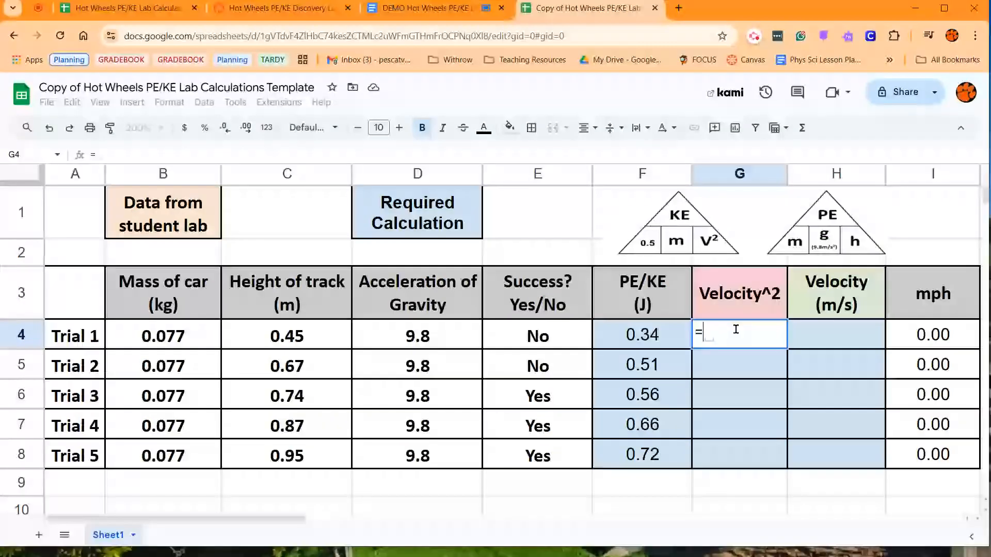
{"action": "left_click", "coordinate": [639, 338]}
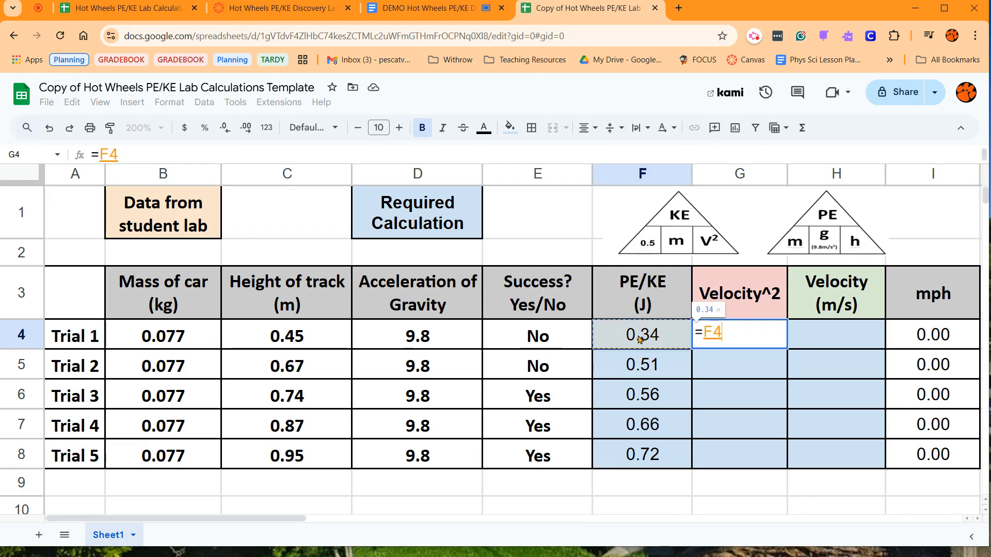
{"action": "type", "text": "/"}
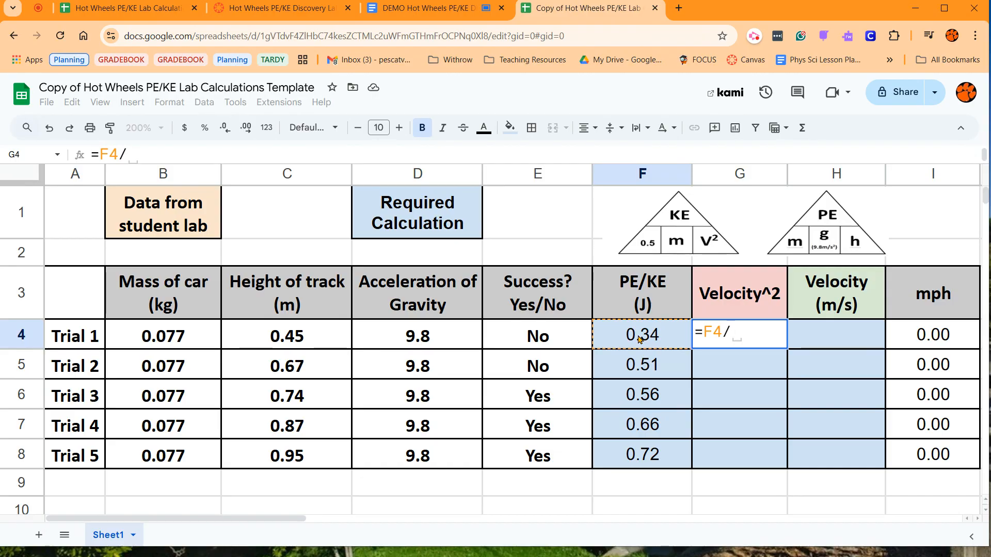
{"action": "type", "text": "("}
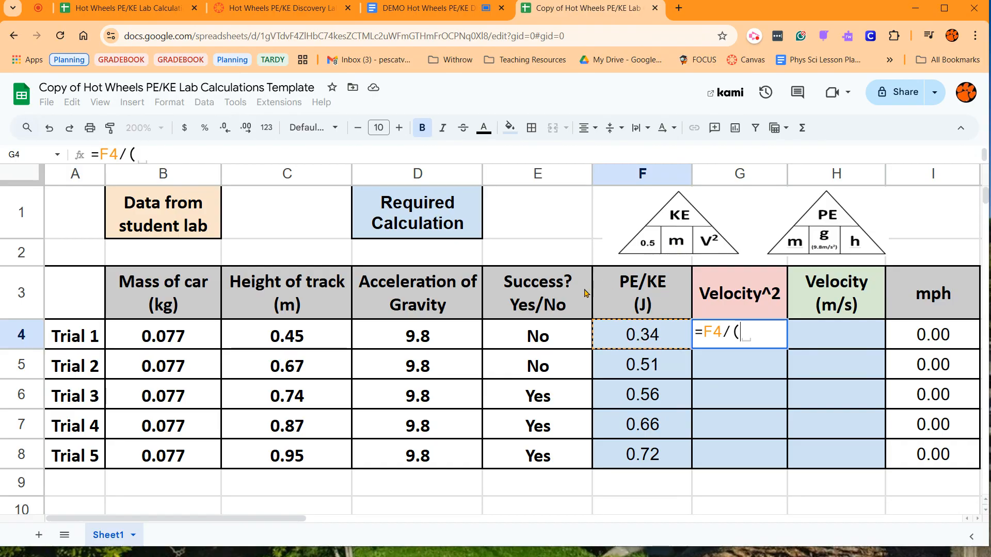
{"action": "left_click", "coordinate": [181, 340]}
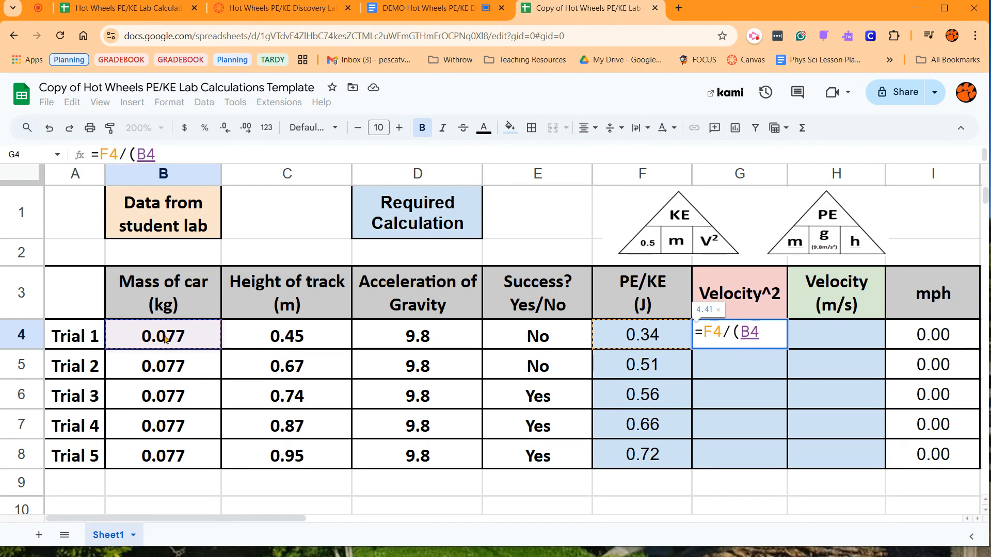
{"action": "type", "text": "*"}
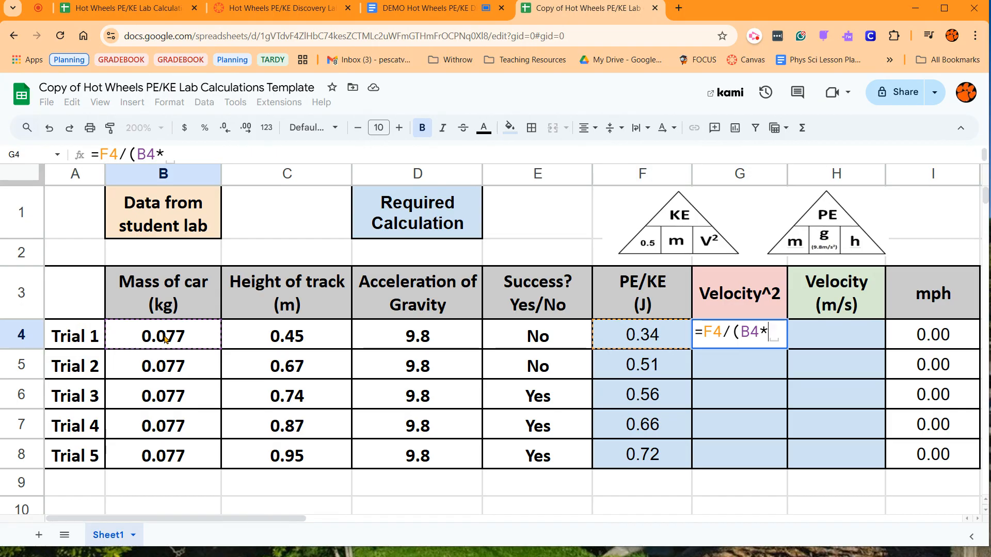
{"action": "type", "text": "0.5"}
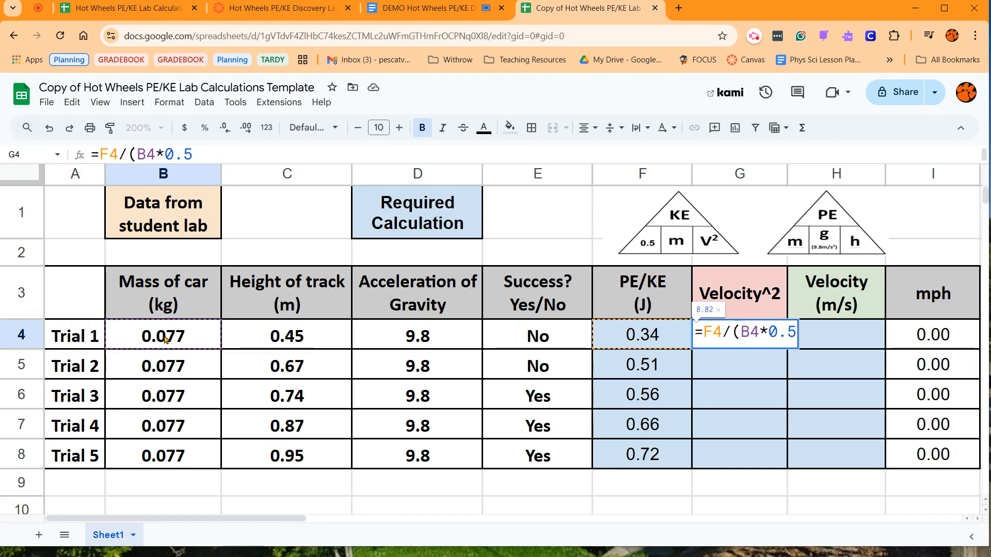
{"action": "type", "text": ")"}
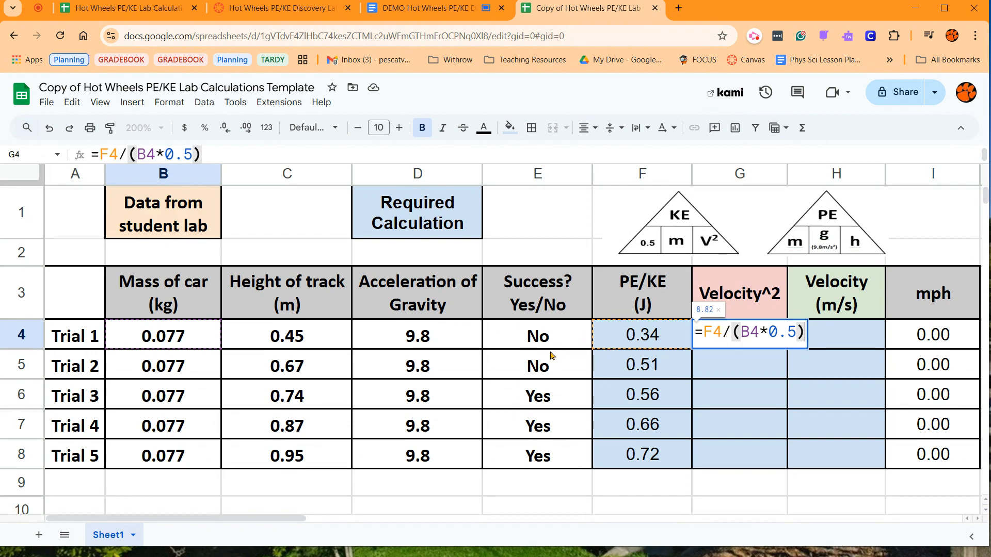
{"action": "key", "text": "Return"}
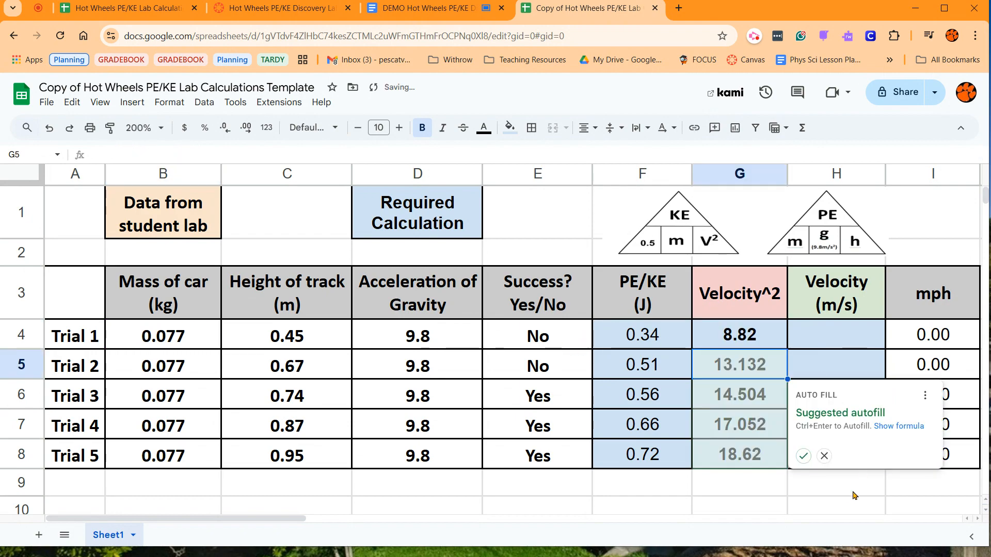
Step: Fill the Velocity^2 formula from G4 down through Trial 5 in G8
{"action": "left_click", "coordinate": [803, 457]}
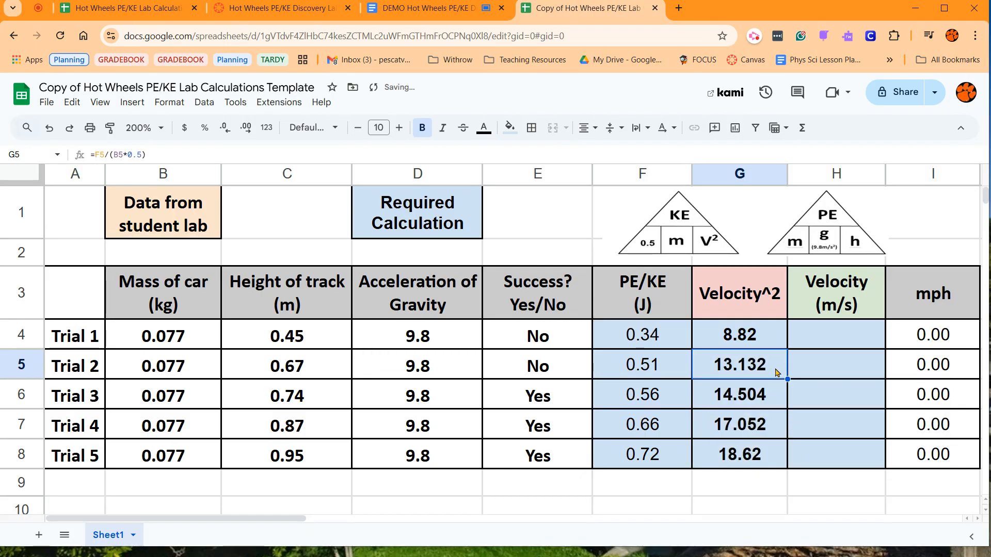
{"action": "left_click", "coordinate": [777, 343]}
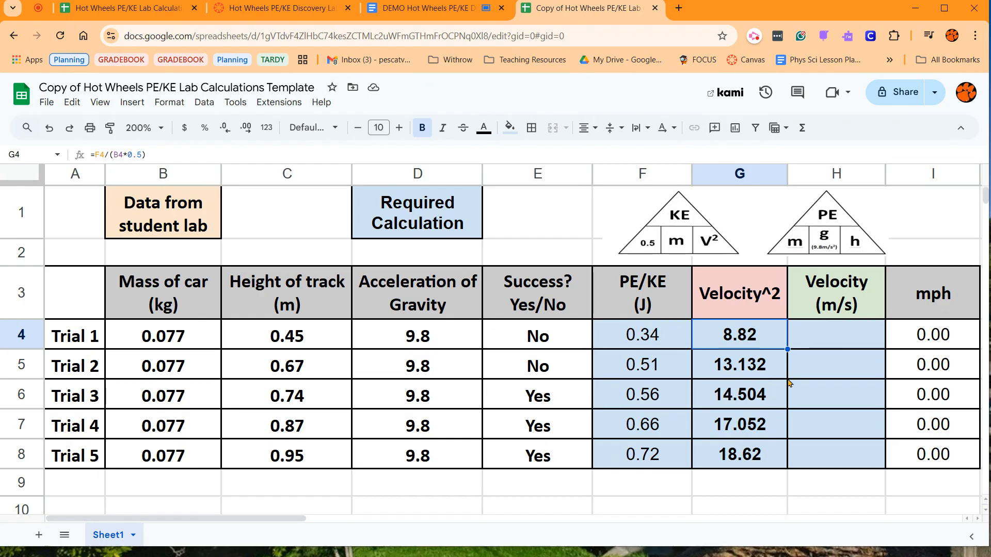
{"action": "left_click_drag", "start_coordinate": [787, 350], "coordinate": [784, 465]}
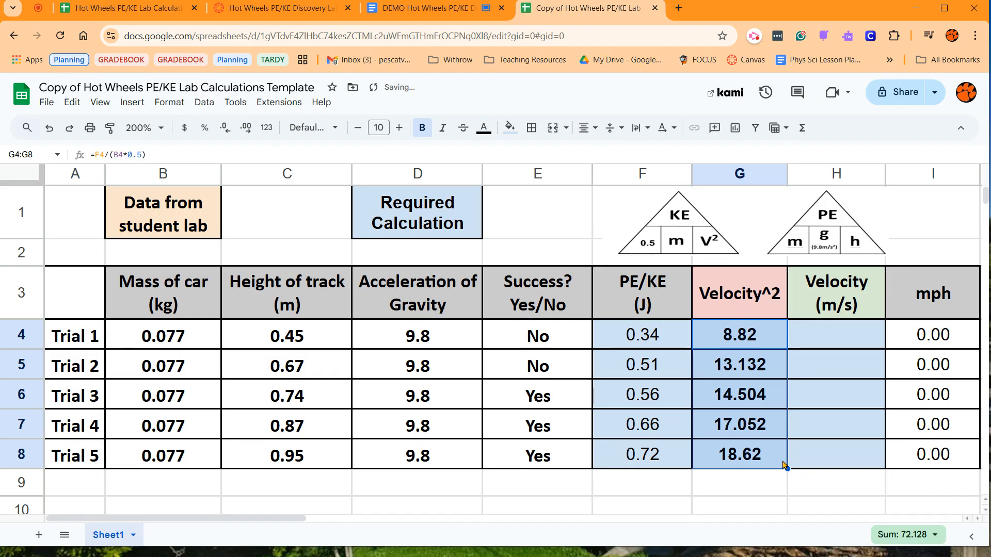
{"action": "left_click", "coordinate": [782, 495]}
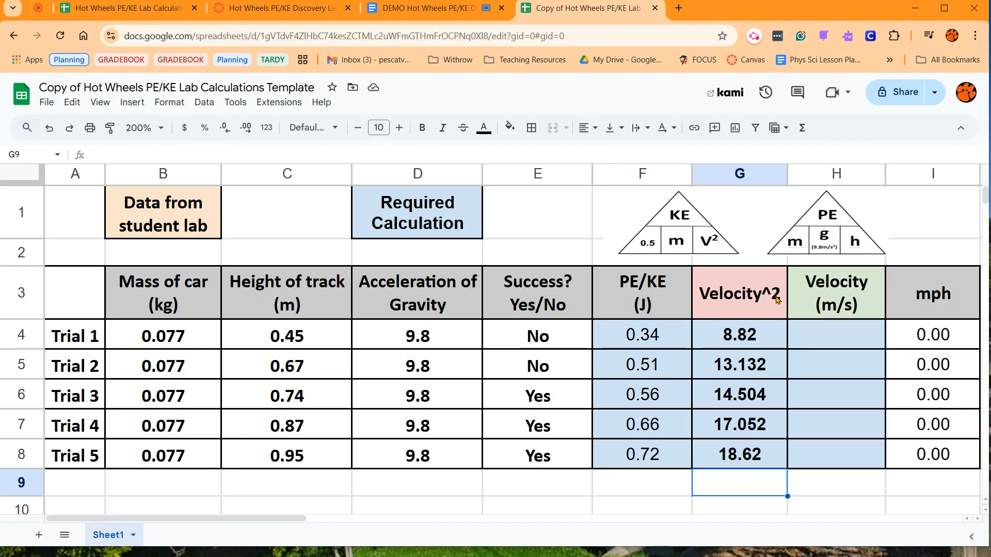
{"action": "left_click_drag", "start_coordinate": [747, 349], "coordinate": [742, 457]}
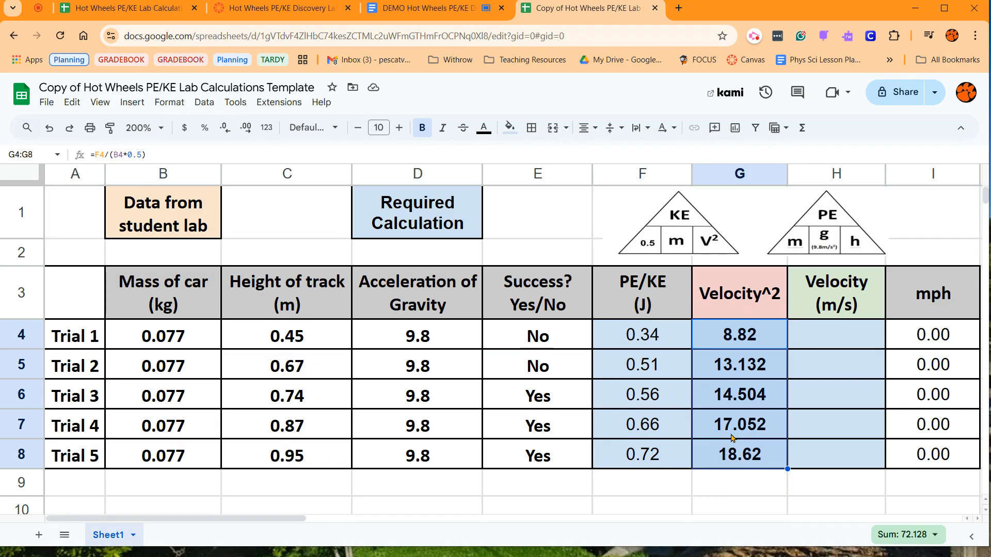
{"action": "left_click", "coordinate": [838, 335]}
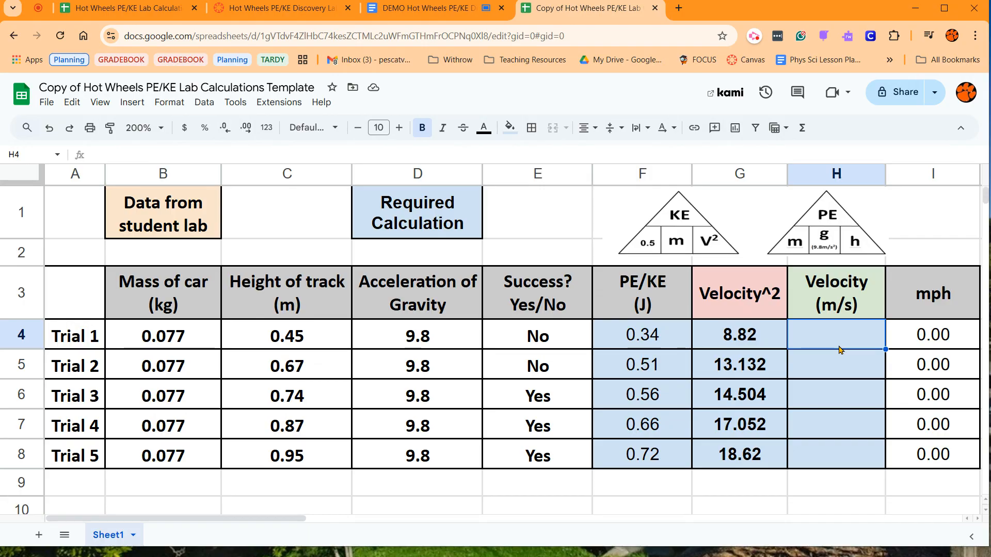
{"action": "key", "text": "Up"}
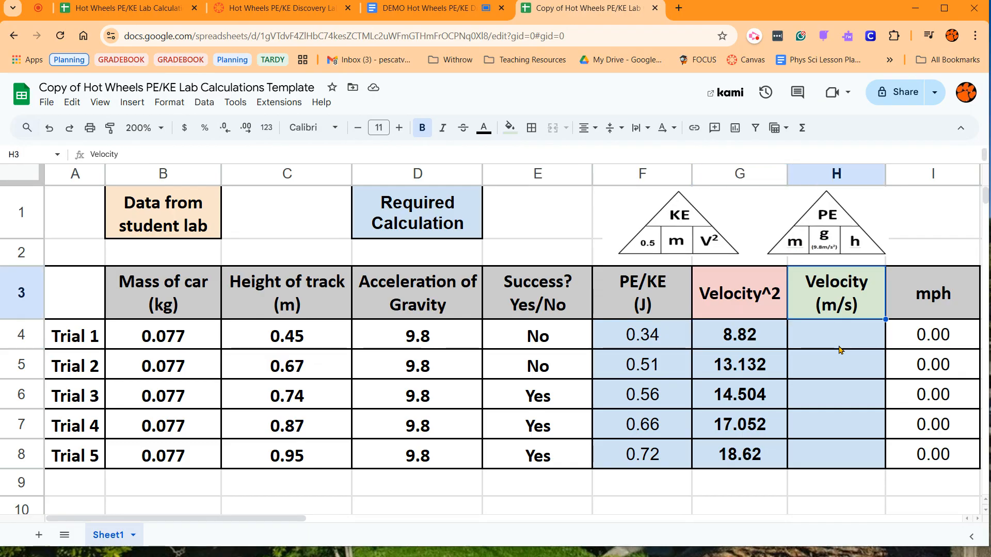
{"action": "key", "text": "Down"}
{"action": "key", "text": "Up"}
{"action": "key", "text": "Down"}
{"action": "key", "text": "Up"}
{"action": "key", "text": "Down"}
{"action": "key", "text": "Up"}
{"action": "key", "text": "Down"}
{"action": "key", "text": "Up"}
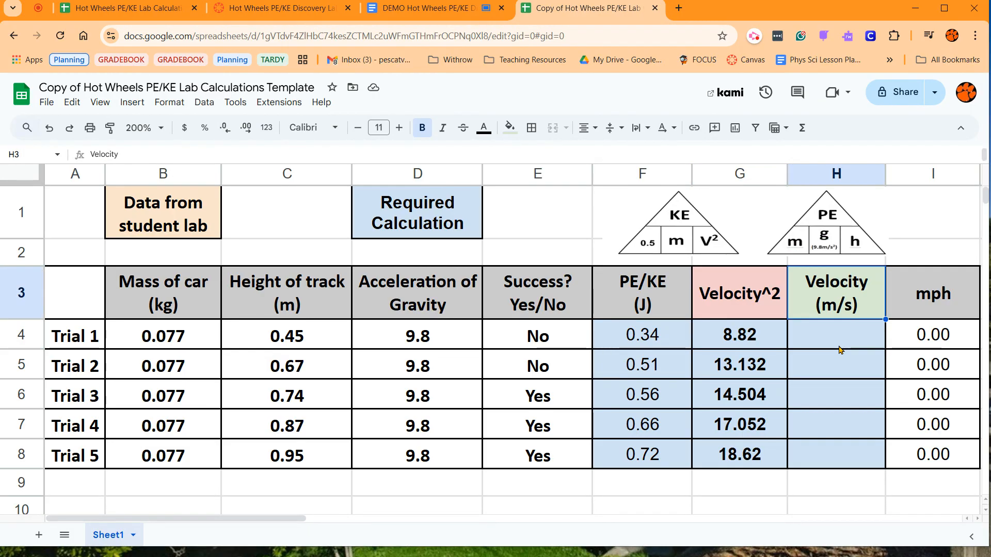
{"action": "key", "text": "Down"}
{"action": "key", "text": "Left"}
{"action": "key", "text": "Up"}
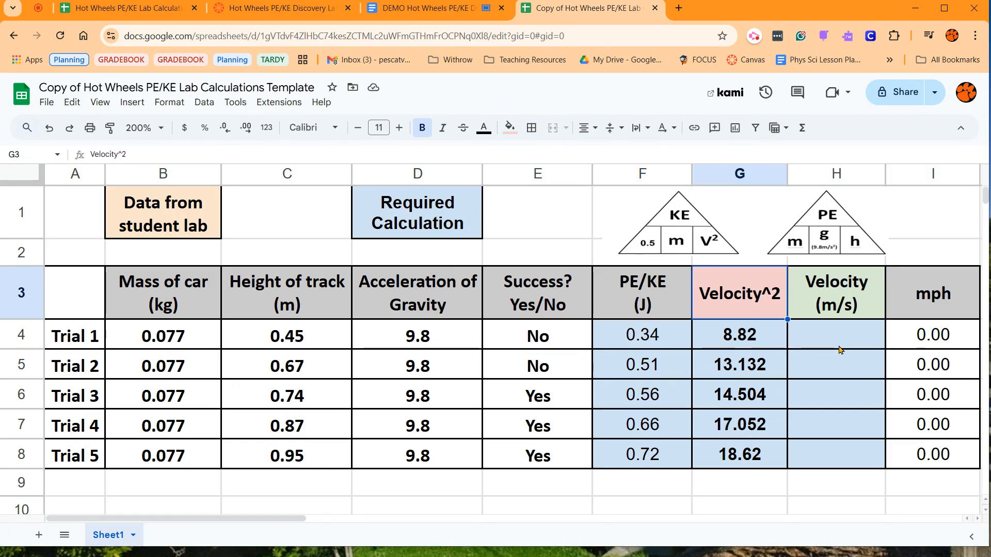
Step: Enter the square root formula =SQRT(G4) for Trial 1 in the Velocity (m/s) cell H4
{"action": "key", "text": "Right"}
{"action": "key", "text": "Down"}
{"action": "type", "text": "="}
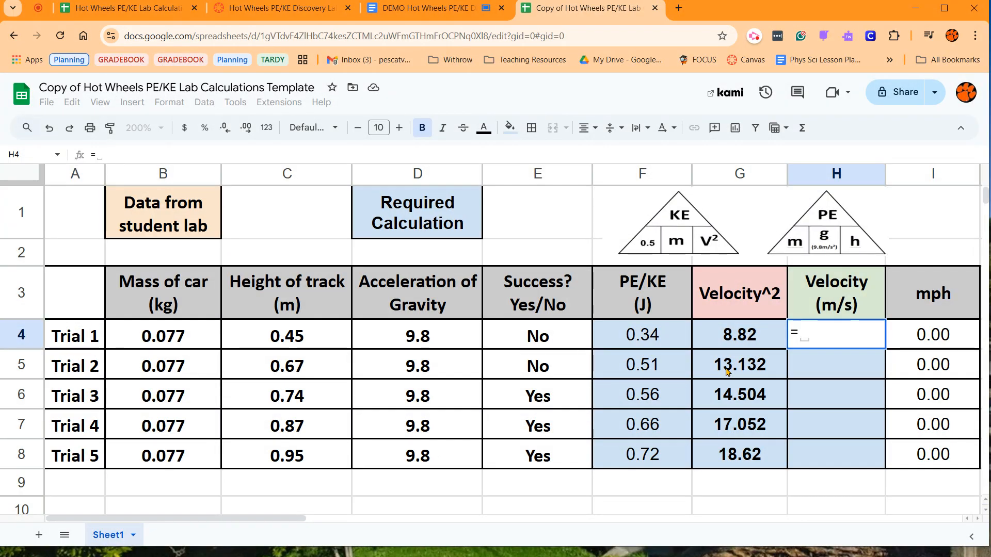
{"action": "type", "text": "sq"}
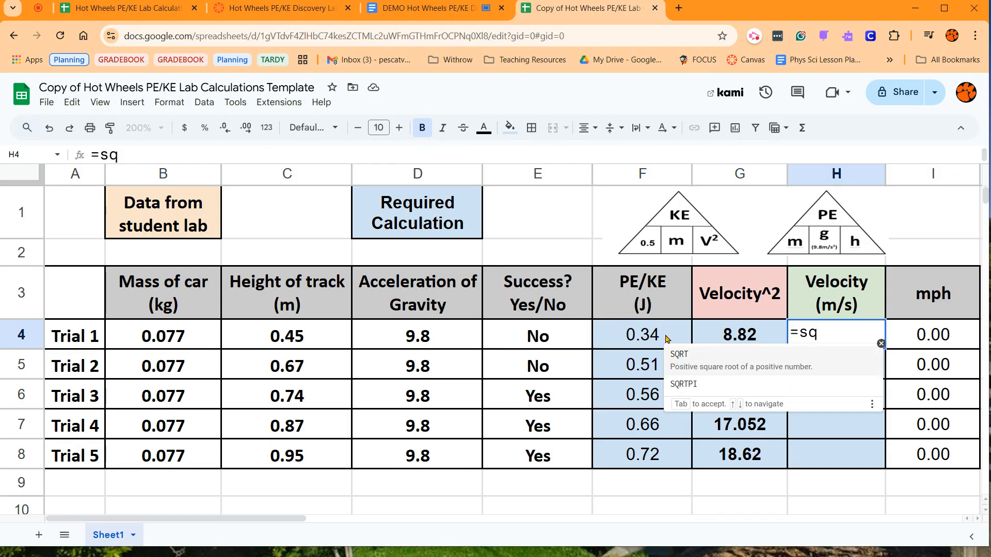
{"action": "left_click", "coordinate": [680, 362]}
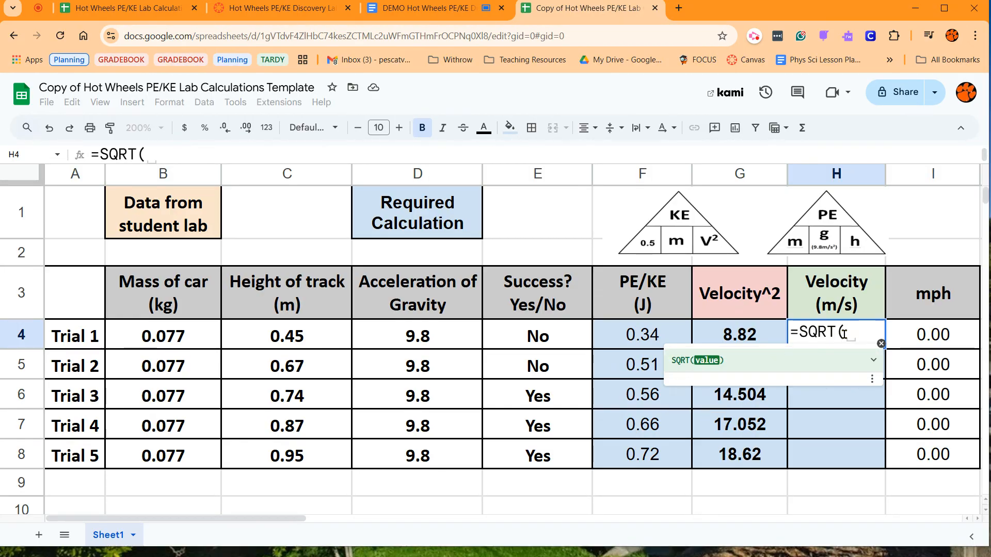
{"action": "left_click", "coordinate": [731, 335]}
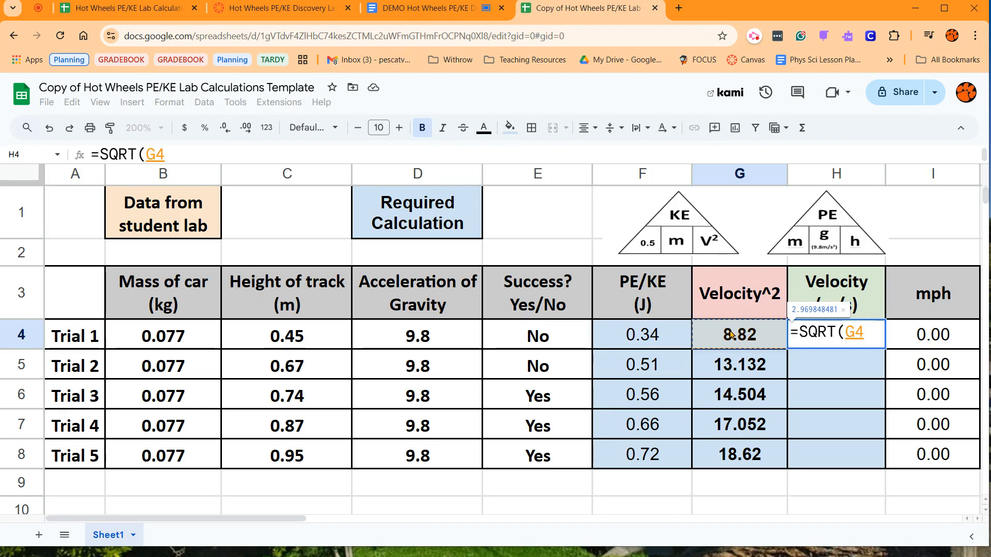
{"action": "type", "text": ")"}
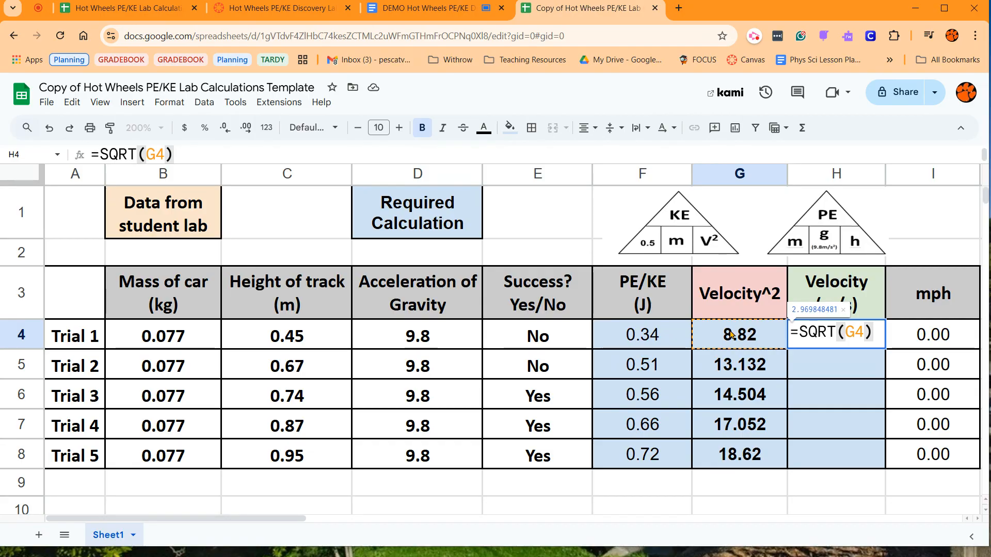
{"action": "key", "text": "Return"}
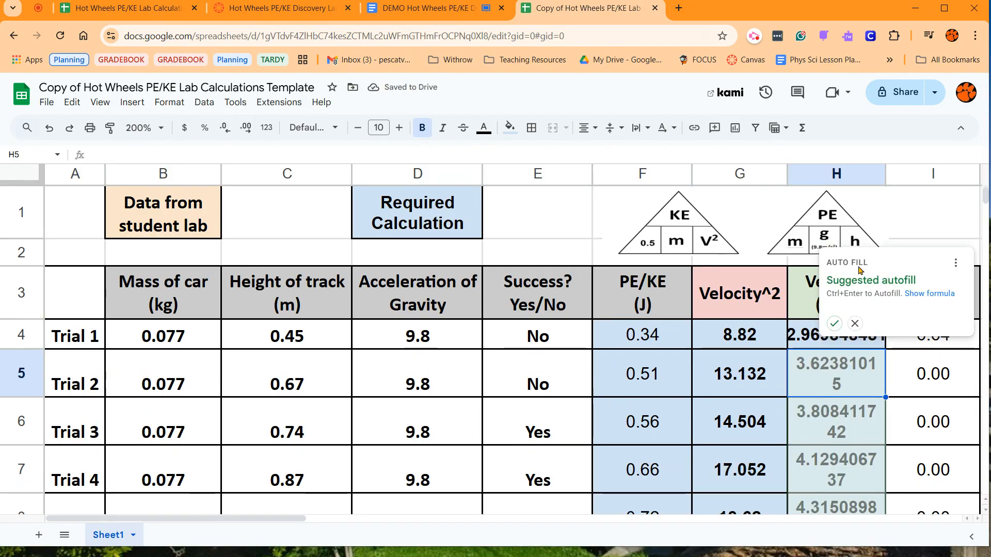
{"action": "scroll", "coordinate": [836, 361], "scroll_direction": "down", "scroll_amount": 5}
{"action": "scroll", "coordinate": [839, 361], "scroll_direction": "up", "scroll_amount": 5}
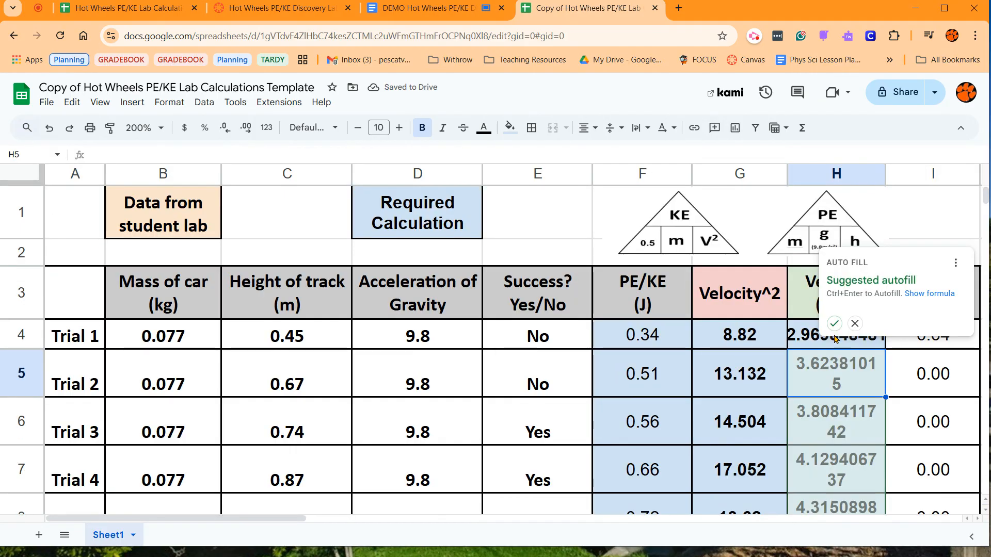
{"action": "left_click", "coordinate": [835, 324]}
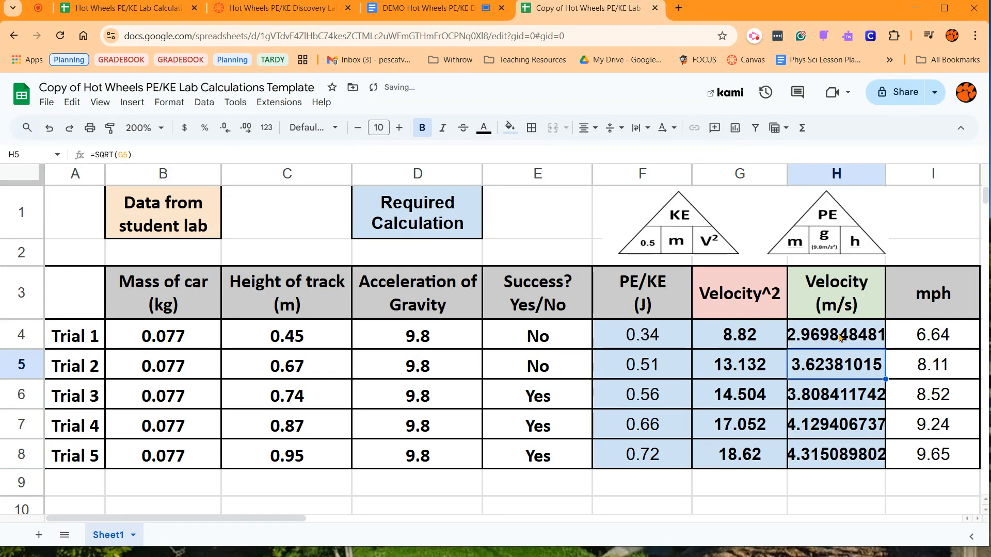
{"action": "left_click", "coordinate": [875, 336]}
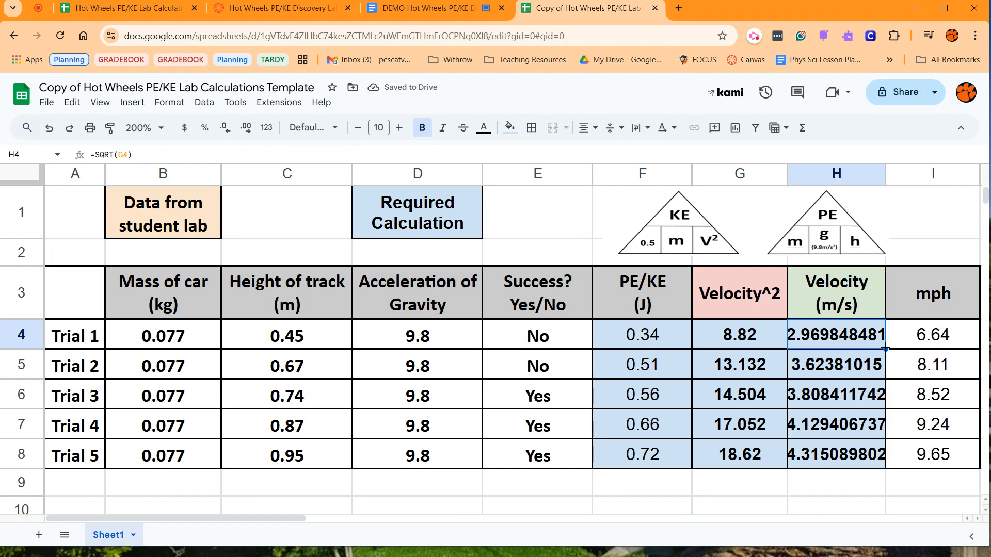
{"action": "left_click", "coordinate": [851, 352]}
{"action": "key", "text": "ctrl+shift+Down"}
{"action": "key", "text": "Delete"}
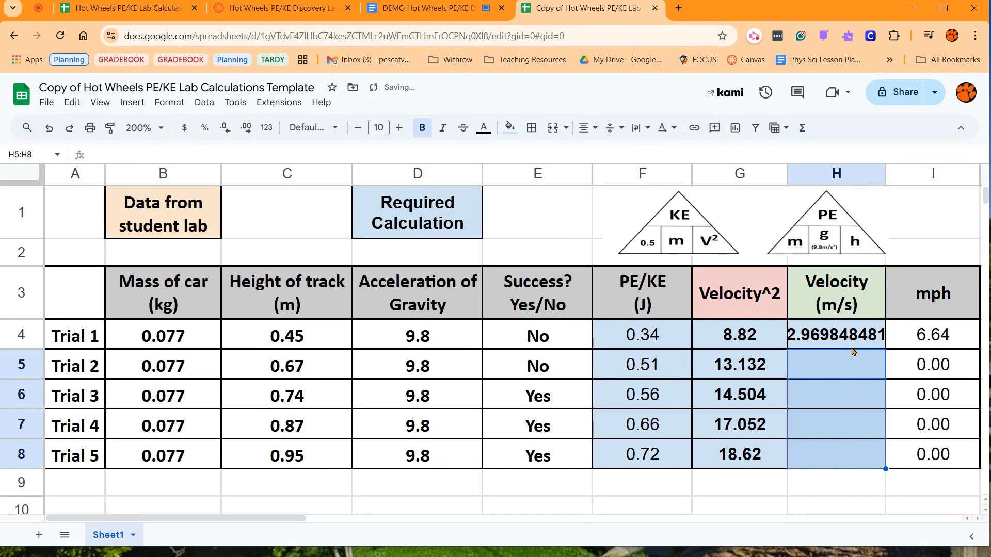
Step: Fill the velocity formula from H4 down through H8 and format the values in G4:H8 to two decimal places
{"action": "left_click", "coordinate": [851, 344]}
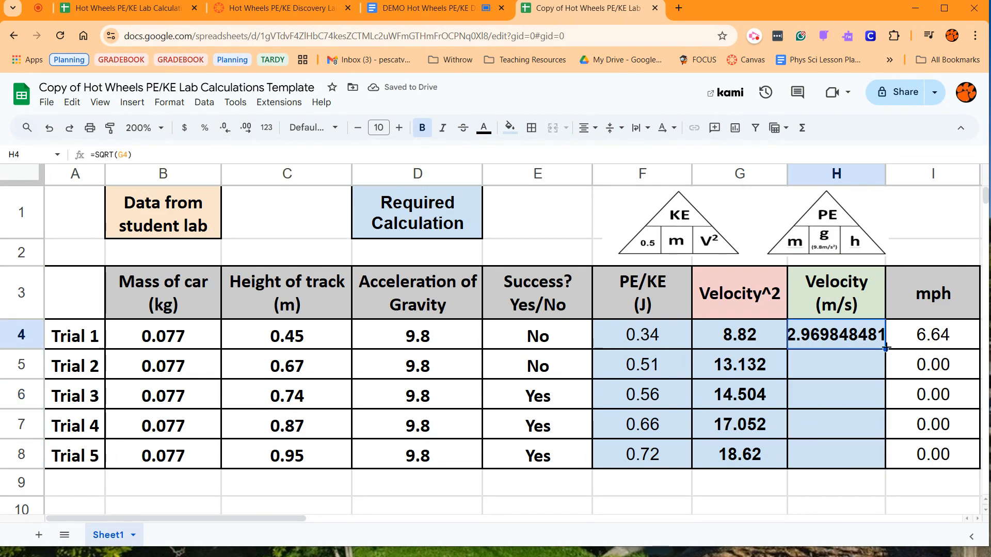
{"action": "left_click_drag", "start_coordinate": [886, 349], "coordinate": [881, 460]}
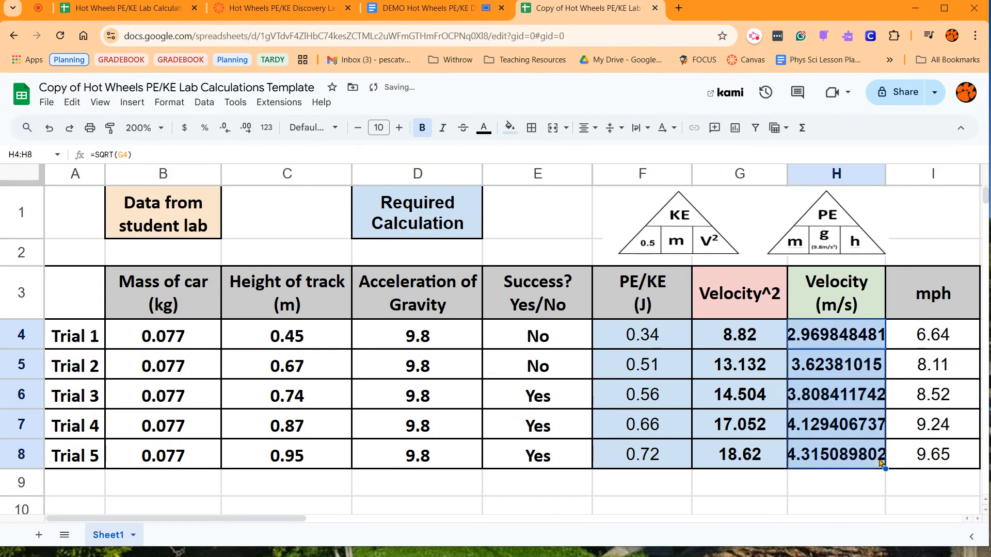
{"action": "left_click_drag", "start_coordinate": [710, 340], "coordinate": [842, 464]}
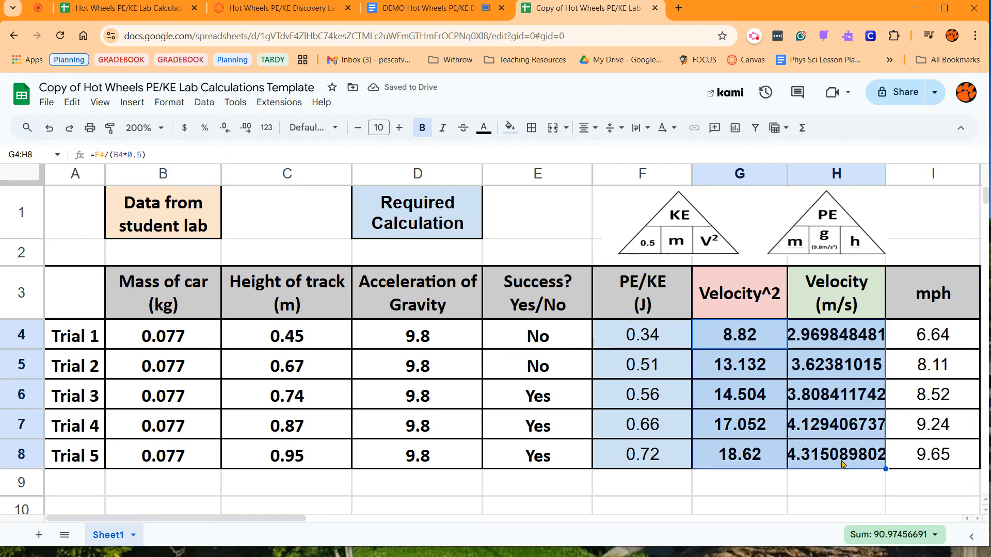
{"action": "left_click", "coordinate": [229, 131]}
{"action": "left_click", "coordinate": [246, 128]}
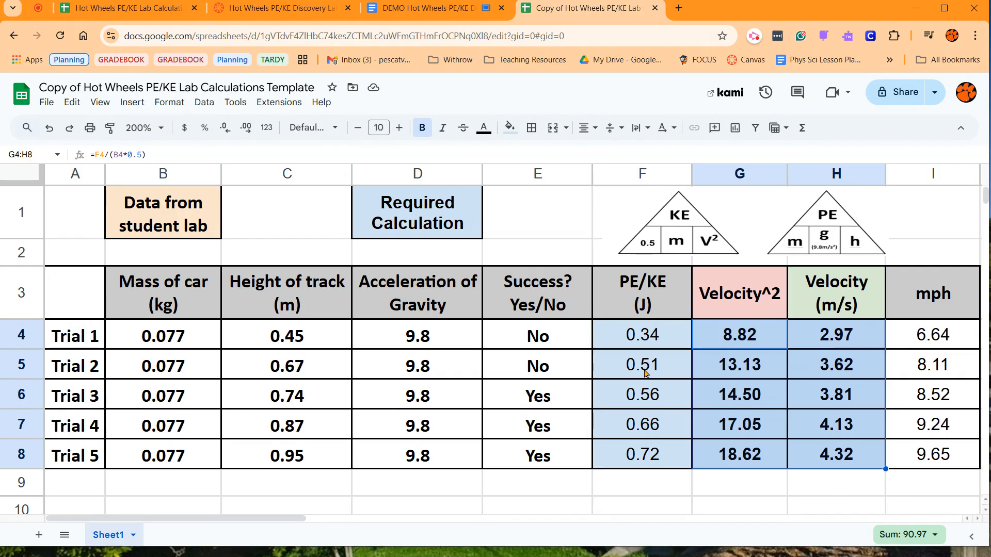
Step: Review the Velocity (m/s) and mph columns for Trials 1 through 5
{"action": "left_click_drag", "start_coordinate": [865, 299], "coordinate": [843, 449]}
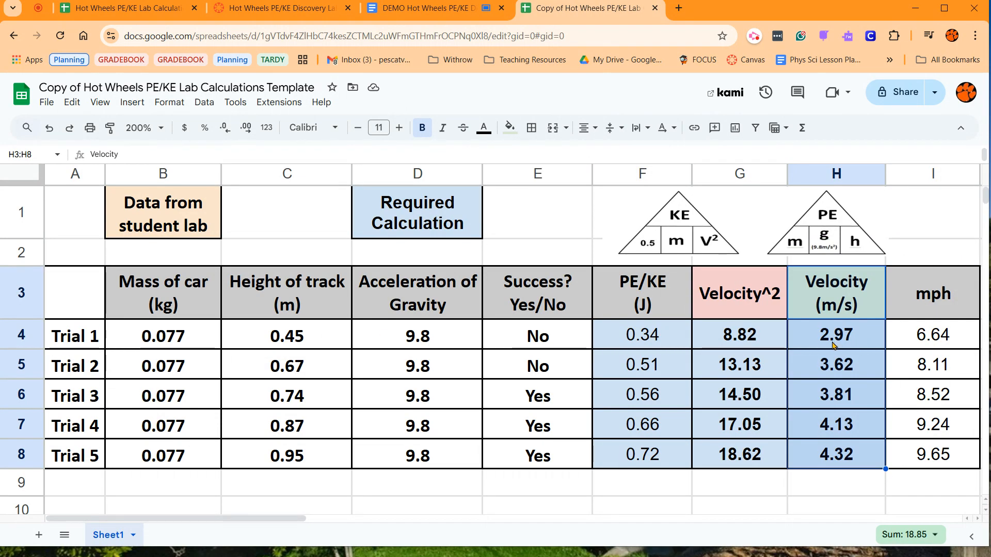
{"action": "left_click_drag", "start_coordinate": [934, 294], "coordinate": [945, 457]}
{"action": "left_click", "coordinate": [934, 467]}
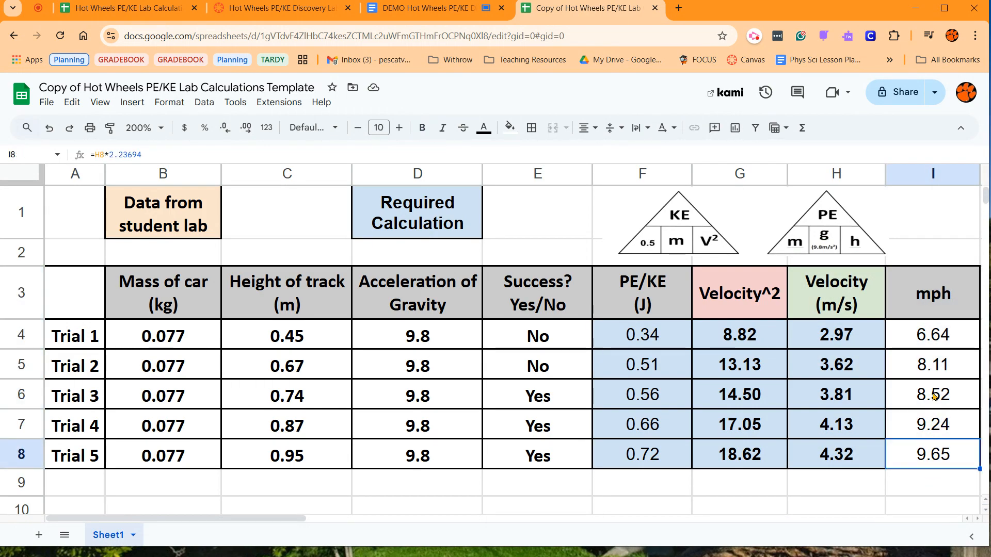
{"action": "left_click_drag", "start_coordinate": [938, 327], "coordinate": [944, 454]}
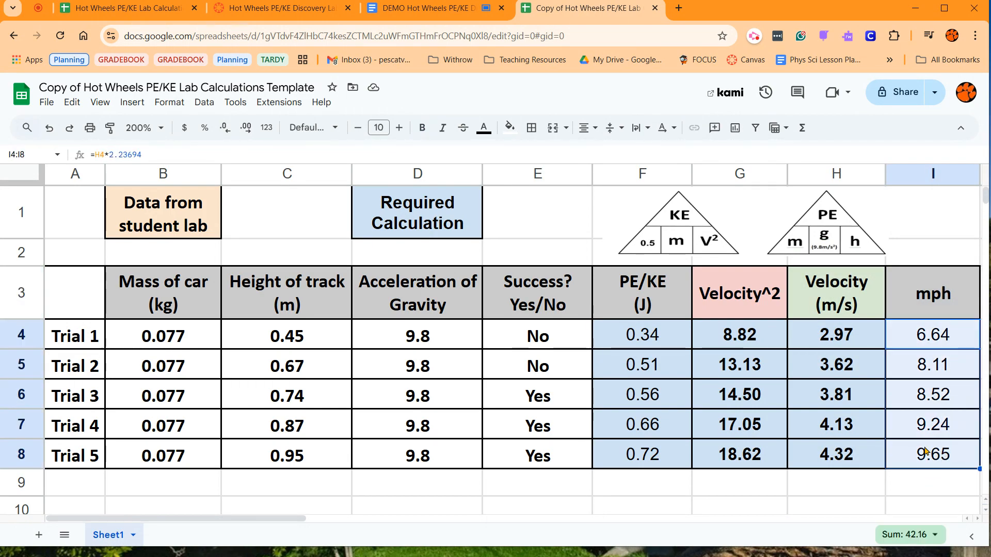
{"action": "left_click", "coordinate": [844, 452]}
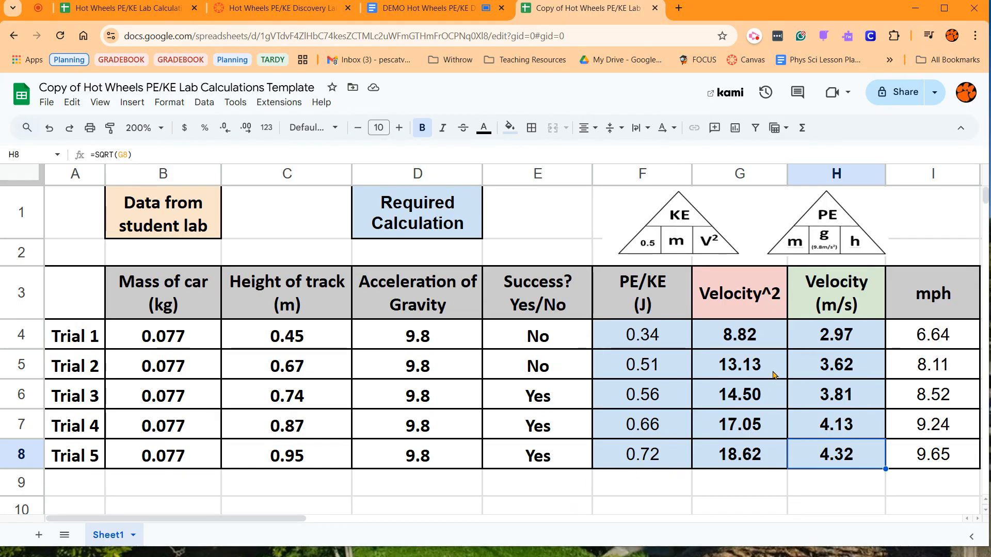
Step: Examine the track height versus velocity line chart below the table, with the sheet zoom at 125%
{"action": "left_click", "coordinate": [556, 484]}
{"action": "scroll", "coordinate": [554, 486], "scroll_direction": "down", "scroll_amount": 5}
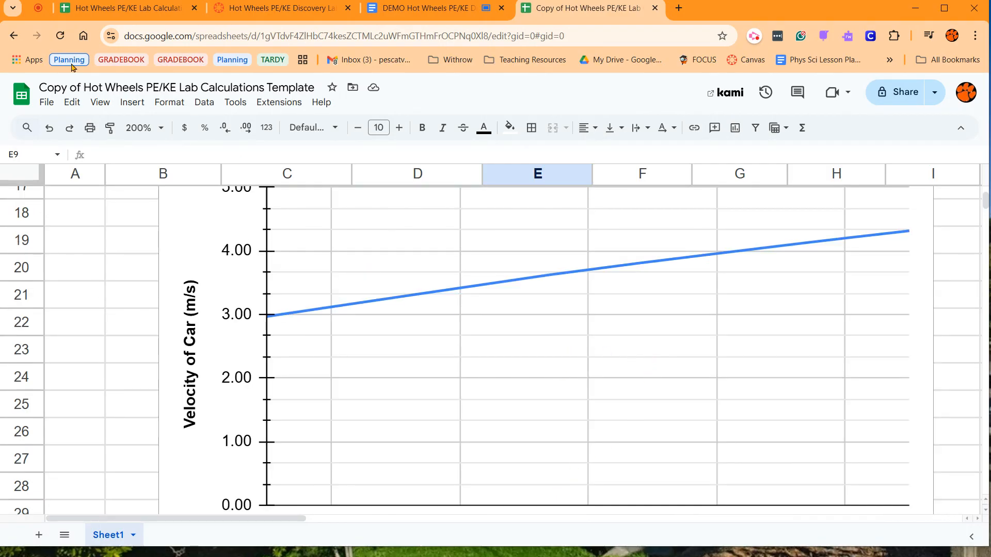
{"action": "left_click", "coordinate": [143, 128]}
{"action": "left_click", "coordinate": [141, 255]}
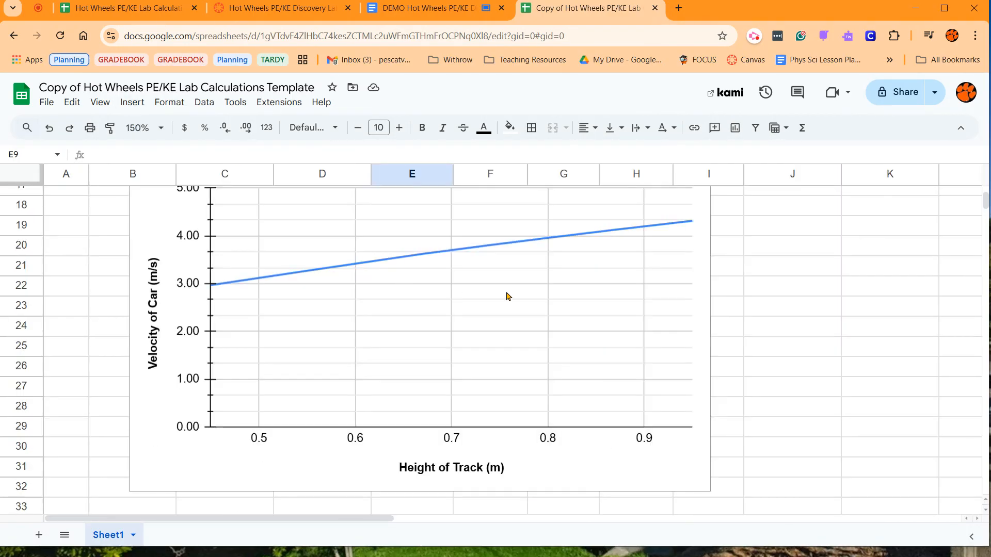
{"action": "left_click_drag", "start_coordinate": [754, 337], "coordinate": [748, 321]}
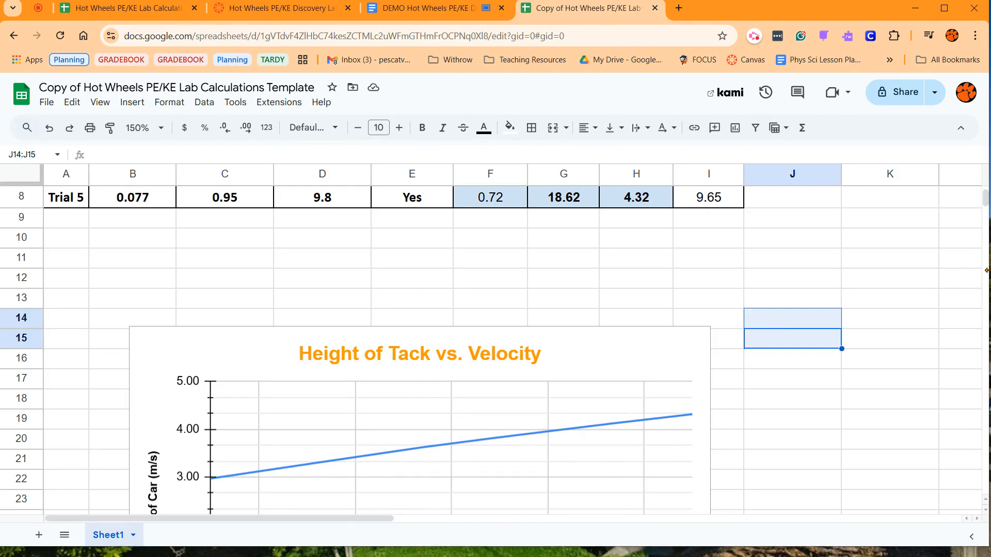
{"action": "mouse_move", "coordinate": [985, 204]}
{"action": "left_mouse_down"}
{"action": "mouse_move", "coordinate": [985, 212]}
{"action": "mouse_move", "coordinate": [986, 195]}
{"action": "left_mouse_up"}
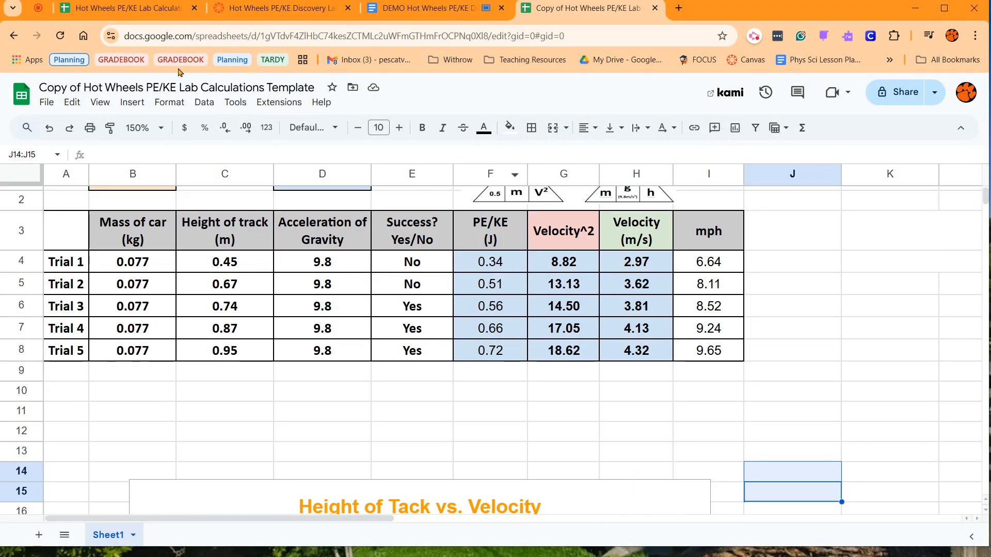
{"action": "left_click", "coordinate": [143, 128]}
{"action": "left_click", "coordinate": [134, 235]}
{"action": "scroll", "coordinate": [836, 432], "scroll_direction": "down", "scroll_amount": 6}
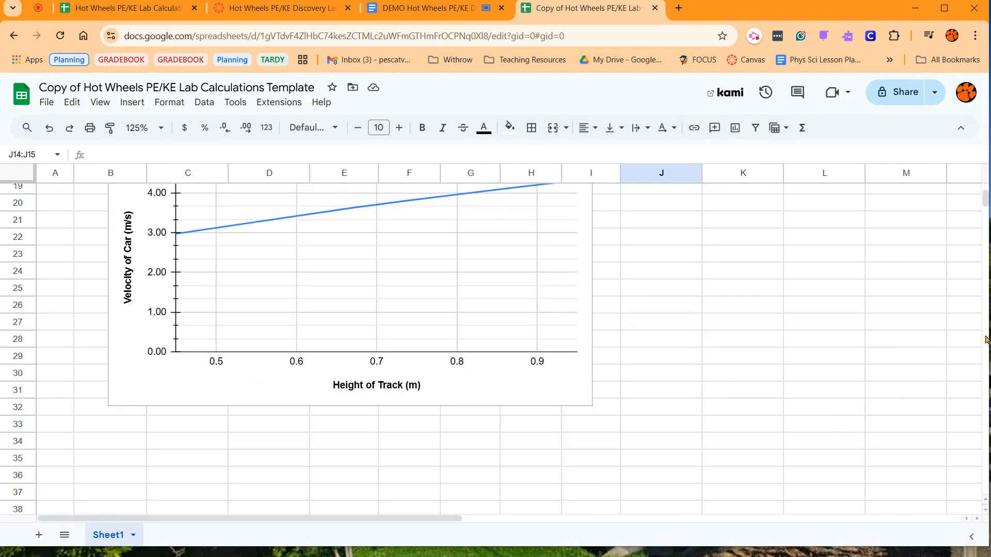
{"action": "left_click", "coordinate": [255, 328]}
{"action": "scroll", "coordinate": [707, 371], "scroll_direction": "up", "scroll_amount": 3}
{"action": "left_click_drag", "start_coordinate": [707, 370], "coordinate": [705, 379]}
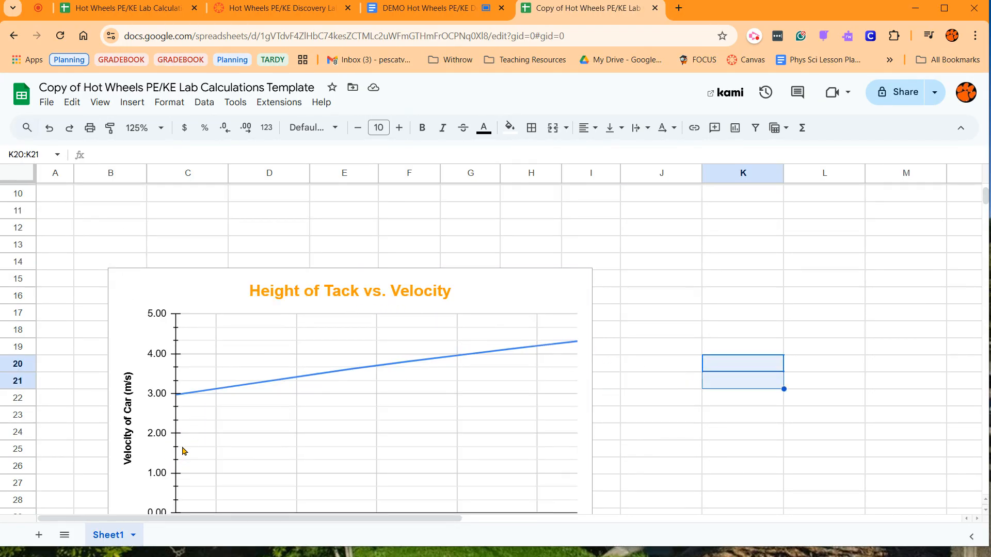
{"action": "scroll", "coordinate": [222, 388], "scroll_direction": "down", "scroll_amount": 3}
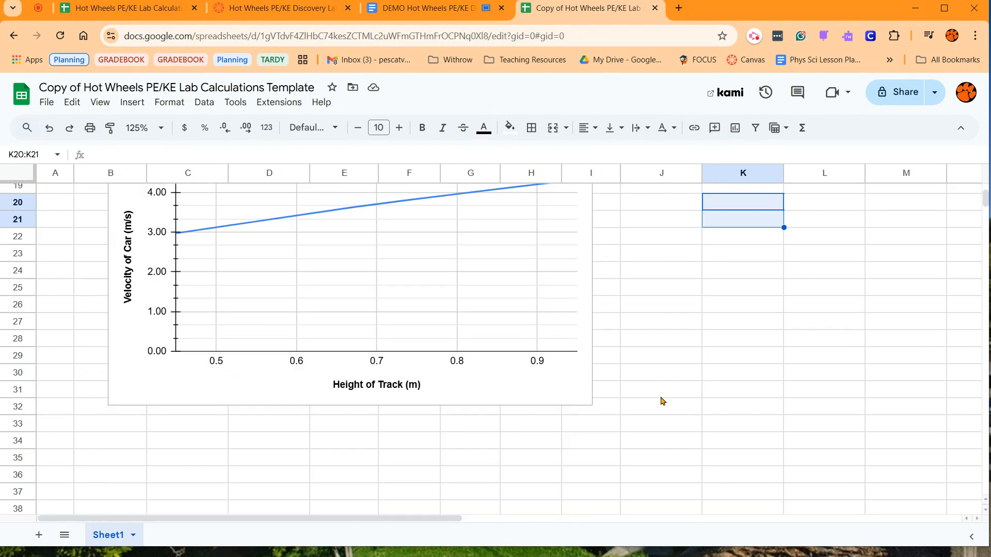
{"action": "scroll", "coordinate": [416, 405], "scroll_direction": "up", "scroll_amount": 3}
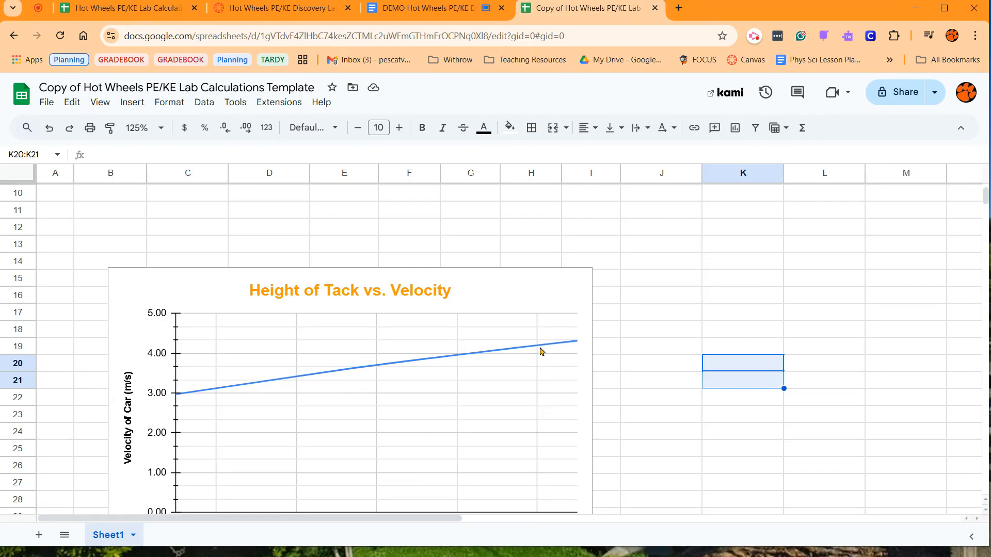
{"action": "scroll", "coordinate": [357, 382], "scroll_direction": "up", "scroll_amount": 3}
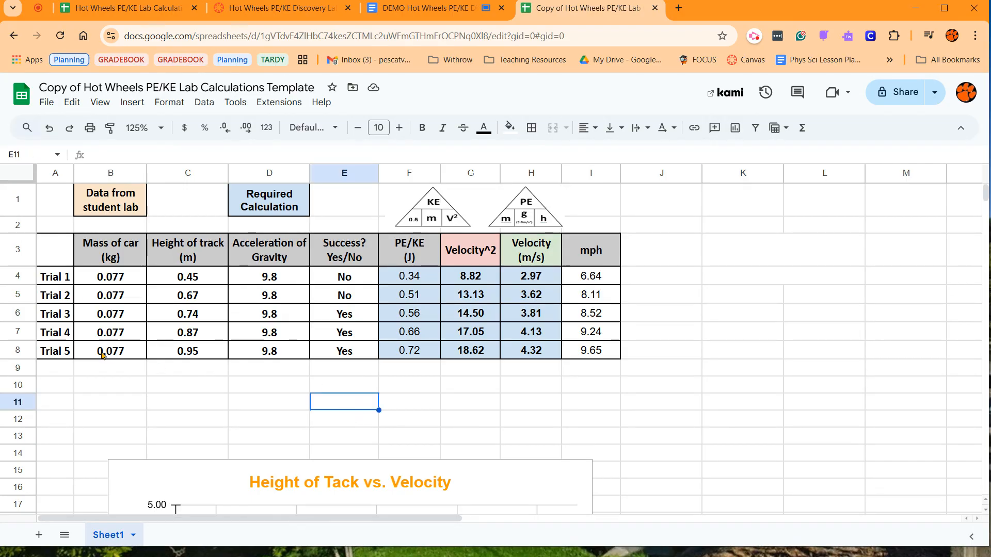
Step: Examine the Trial 3 row's track height, success entry and velocity in m/s and mph
{"action": "left_click_drag", "start_coordinate": [183, 311], "coordinate": [370, 302]}
{"action": "left_click", "coordinate": [370, 302]}
{"action": "left_click", "coordinate": [368, 316]}
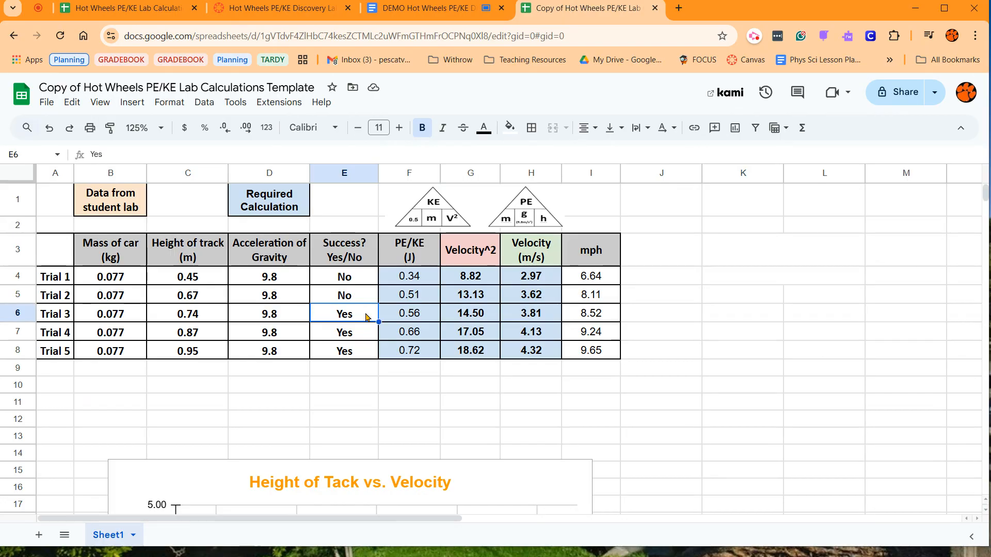
{"action": "double_click", "coordinate": [371, 316]}
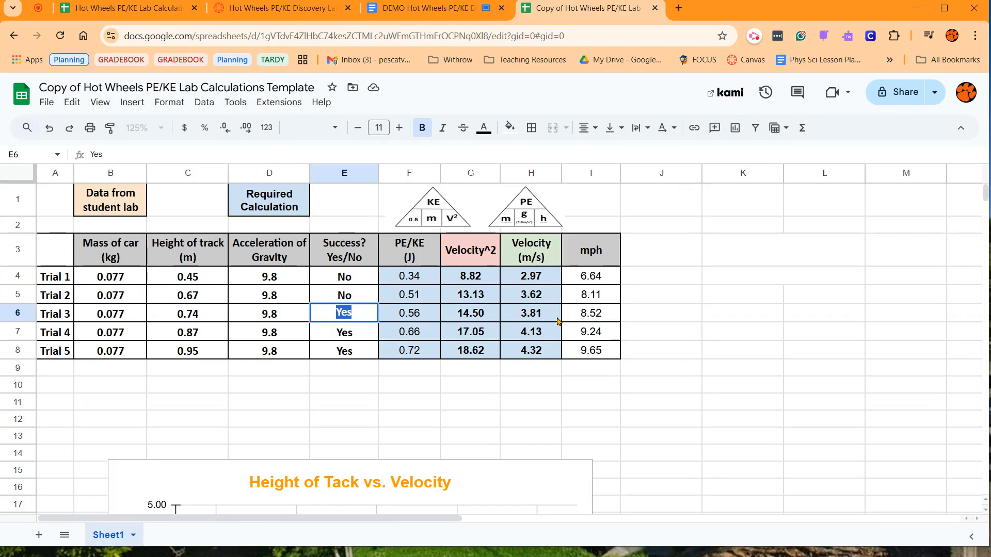
{"action": "left_click", "coordinate": [581, 316]}
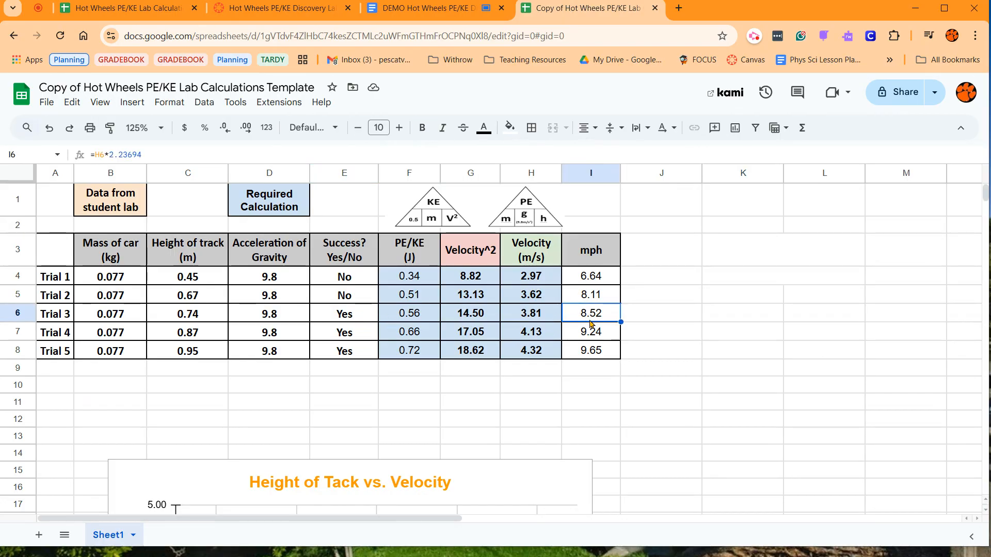
{"action": "left_click", "coordinate": [556, 318]}
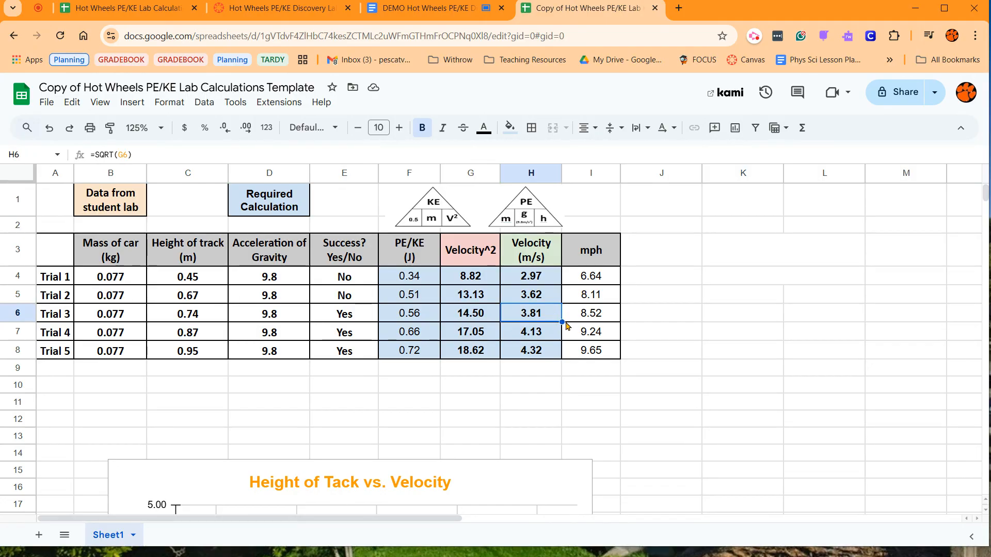
{"action": "left_click_drag", "start_coordinate": [518, 373], "coordinate": [505, 386]}
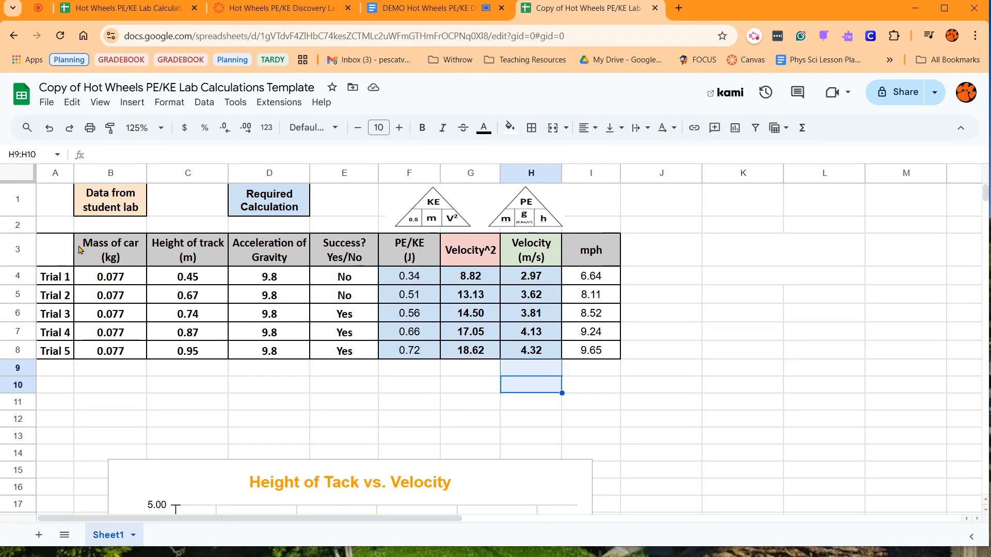
Step: Copy the completed table A3:I8 and paste it over the Data table in the DEMO Hot Wheels PE/KE Discovery Lab document
{"action": "left_click_drag", "start_coordinate": [61, 250], "coordinate": [597, 354]}
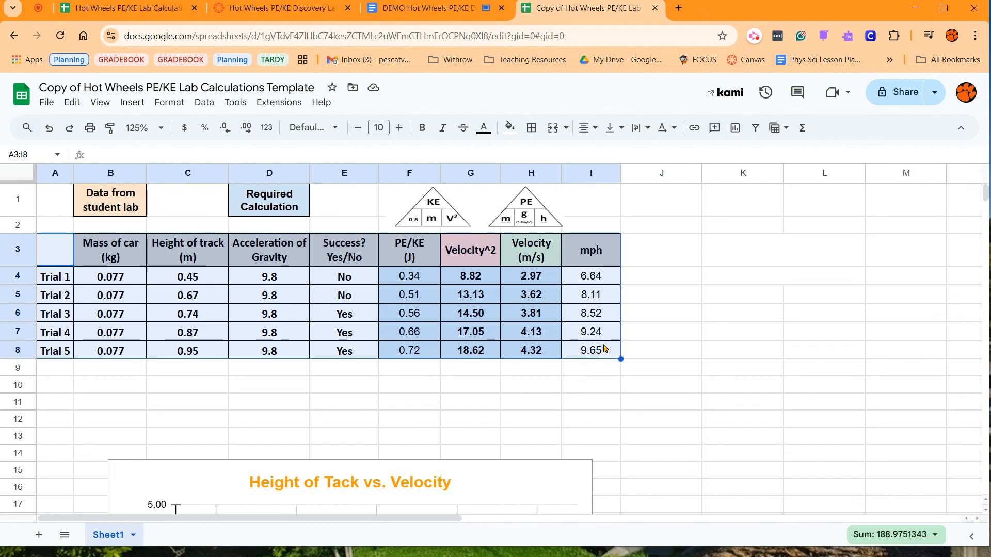
{"action": "key", "text": "ctrl+c"}
{"action": "left_click", "coordinate": [430, 7]}
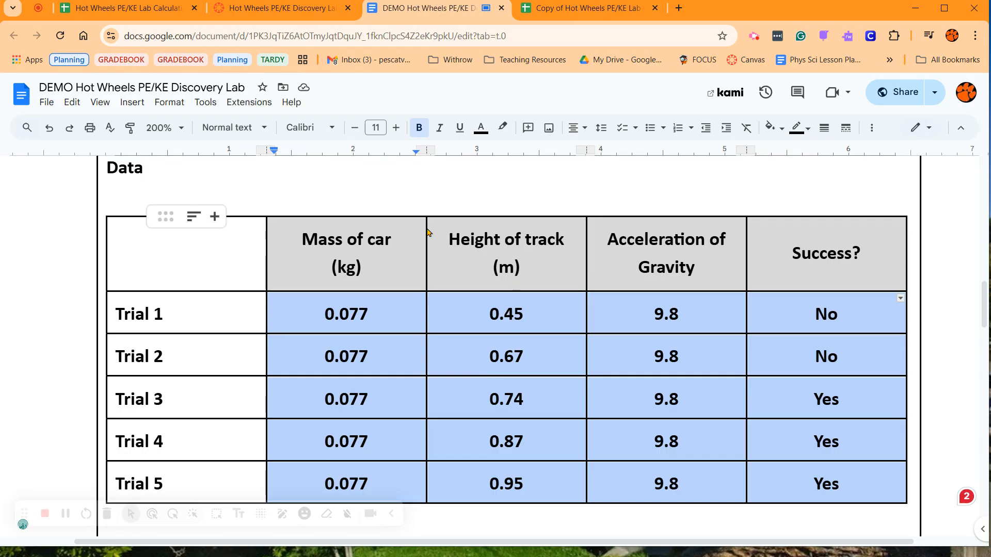
{"action": "left_click", "coordinate": [205, 288]}
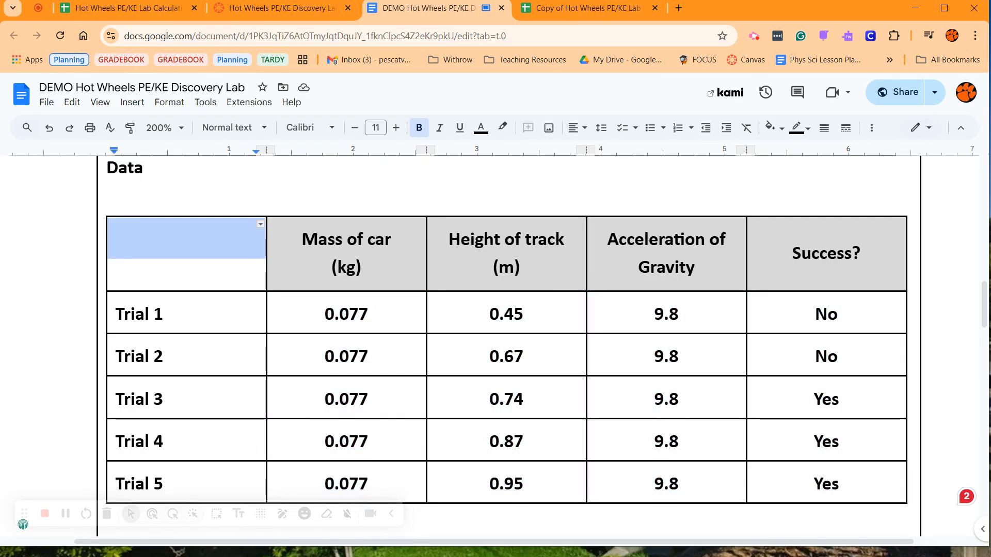
{"action": "key", "text": "ctrl+v"}
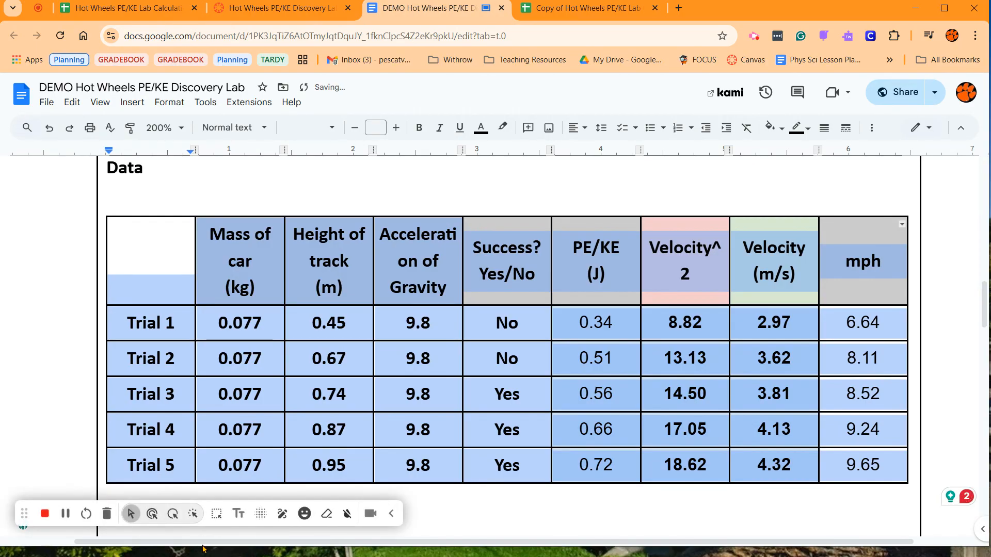
{"action": "double_click", "coordinate": [615, 497]}
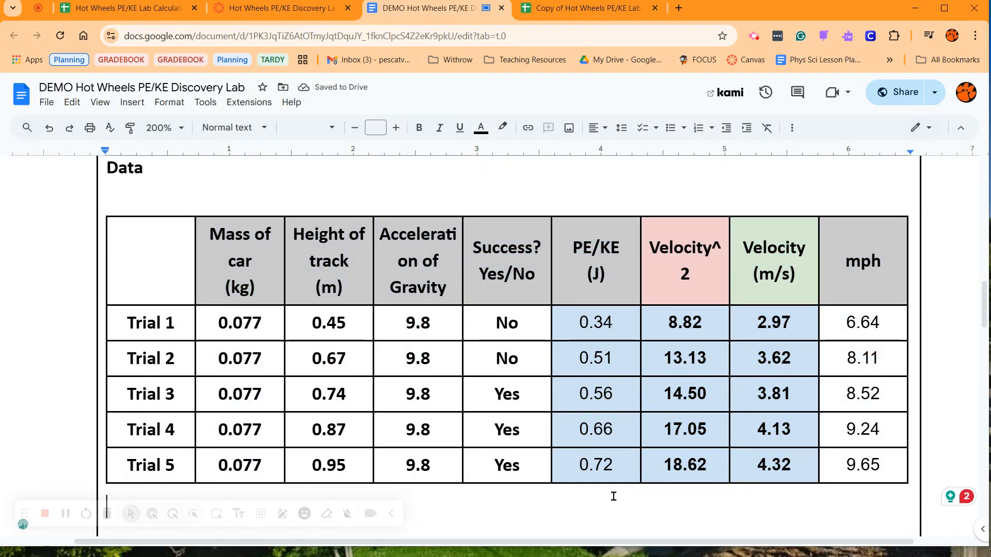
Step: Copy the Height of Tack vs. Velocity chart and paste it, linked to the spreadsheet, below the lab document's KE and PE triangles
{"action": "left_click", "coordinate": [163, 128]}
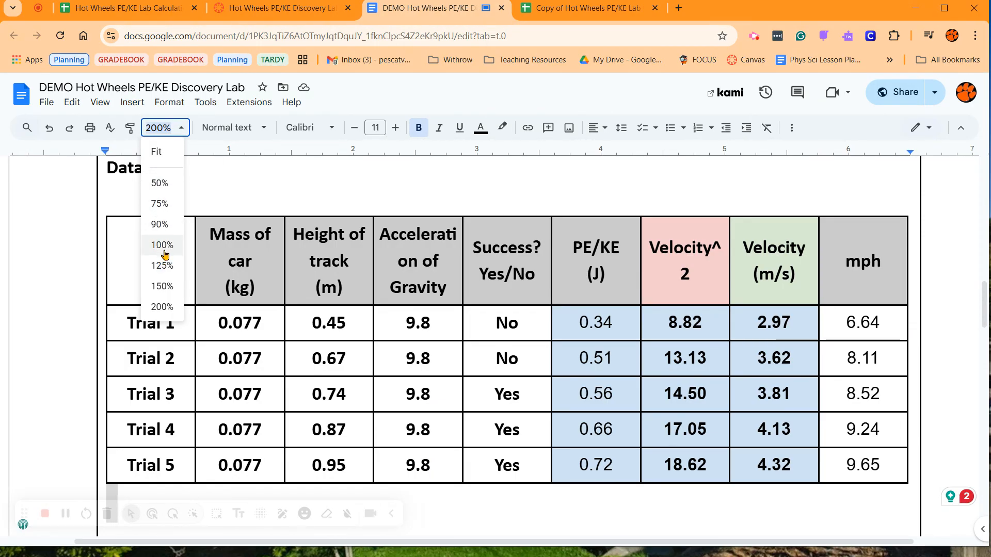
{"action": "left_click", "coordinate": [160, 224]}
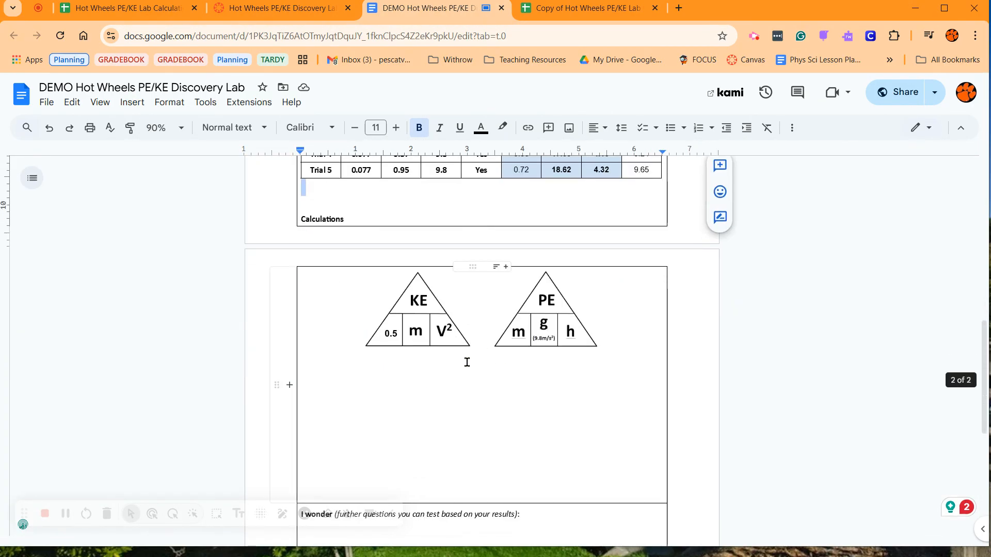
{"action": "left_click", "coordinate": [478, 444]}
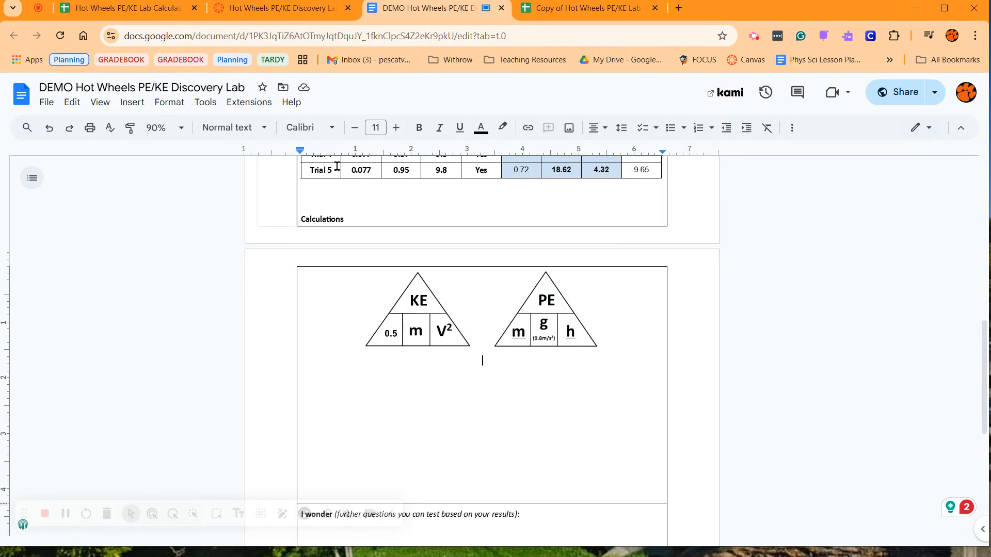
{"action": "left_click", "coordinate": [588, 7]}
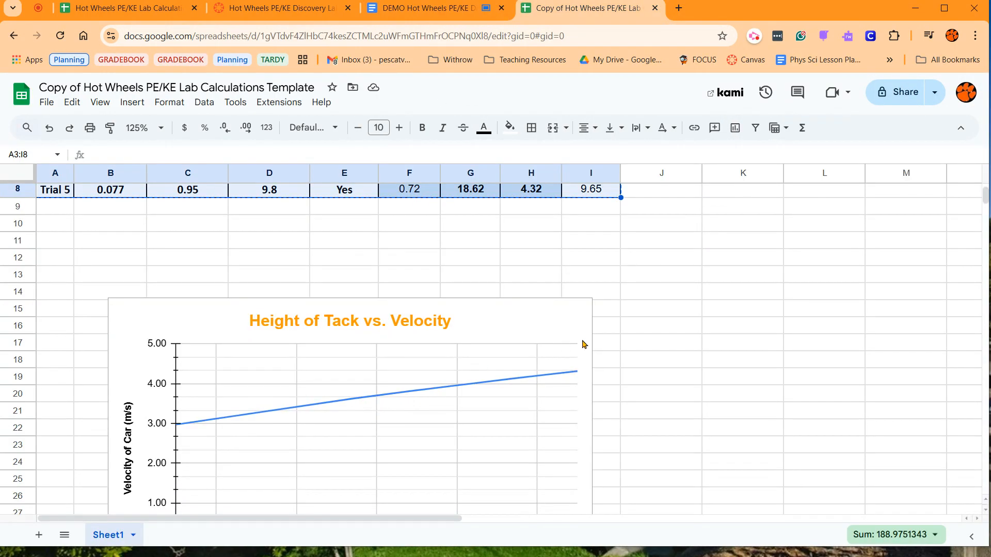
{"action": "scroll", "coordinate": [584, 344], "scroll_direction": "down", "scroll_amount": 2}
{"action": "left_click", "coordinate": [584, 345]}
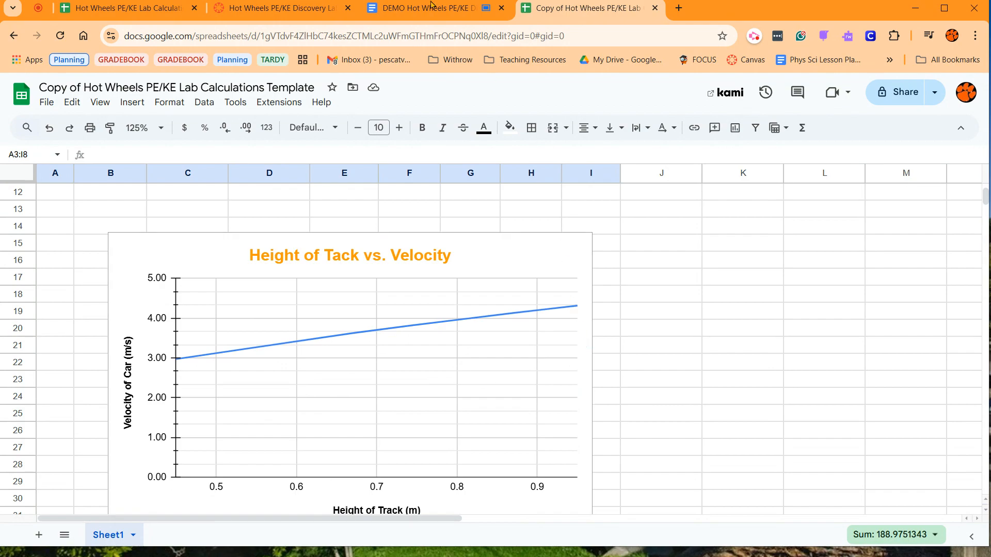
{"action": "left_click", "coordinate": [392, 8]}
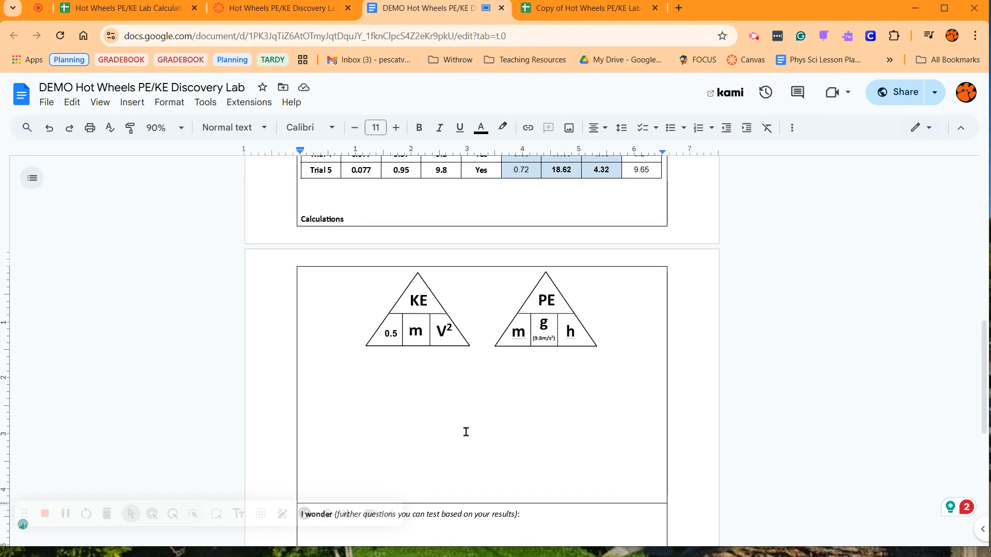
{"action": "key", "text": "ctrl+v"}
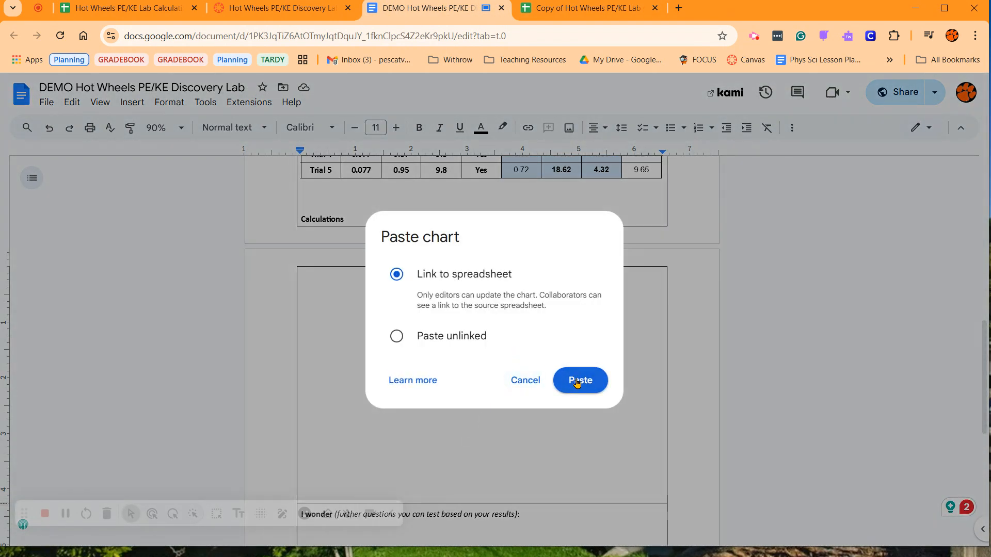
{"action": "left_click", "coordinate": [577, 382]}
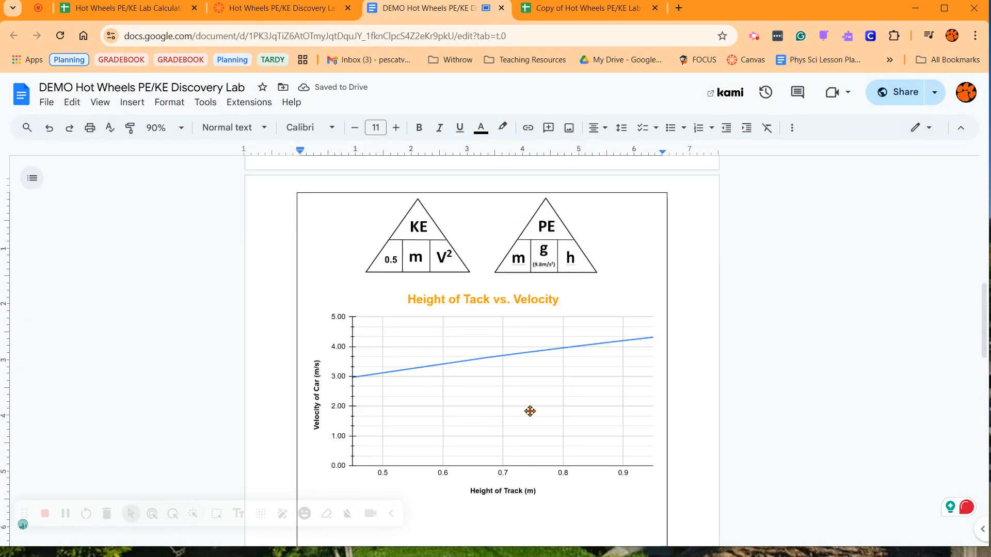
Step: Look over the lab document's RESPONSE (CER) claim, evidence and reasoning prompts together with the pasted table and chart
{"action": "scroll", "coordinate": [530, 412], "scroll_direction": "down", "scroll_amount": 5}
{"action": "scroll", "coordinate": [530, 412], "scroll_direction": "down", "scroll_amount": 3}
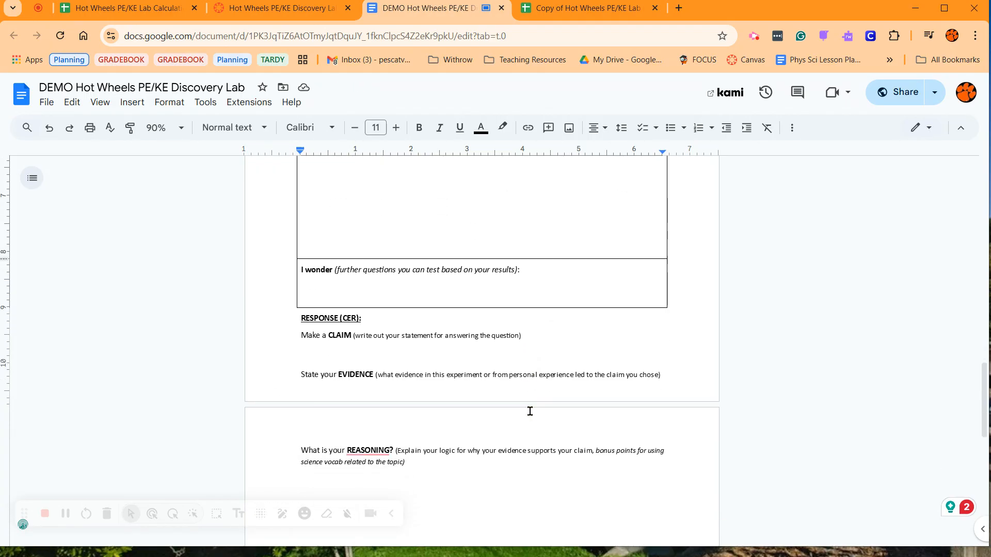
{"action": "left_click_drag", "start_coordinate": [304, 320], "coordinate": [562, 500]}
{"action": "left_click", "coordinate": [562, 500]}
{"action": "scroll", "coordinate": [563, 501], "scroll_direction": "up", "scroll_amount": 10}
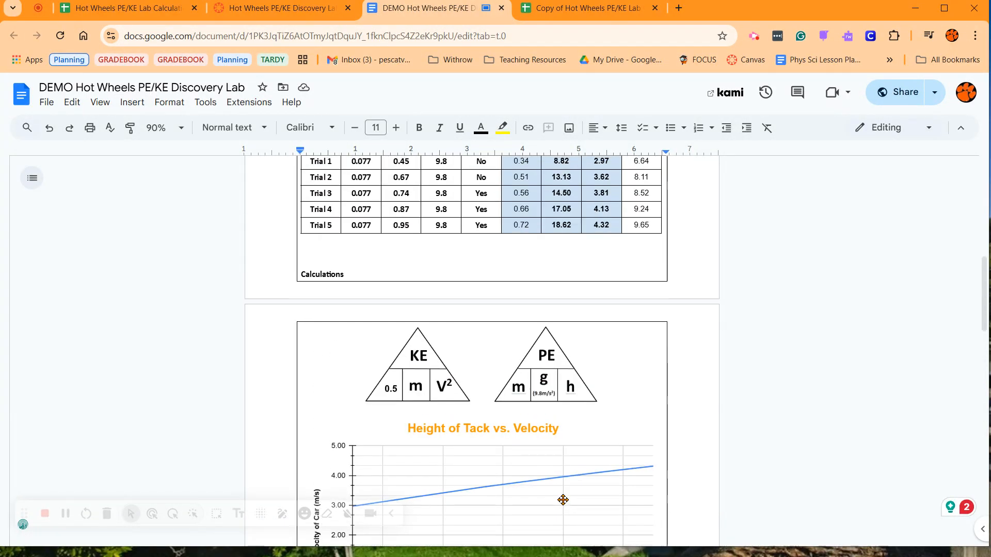
{"action": "scroll", "coordinate": [563, 501], "scroll_direction": "up", "scroll_amount": 3}
{"action": "scroll", "coordinate": [563, 500], "scroll_direction": "down", "scroll_amount": 6}
{"action": "scroll", "coordinate": [563, 500], "scroll_direction": "down", "scroll_amount": 5}
{"action": "scroll", "coordinate": [562, 500], "scroll_direction": "up", "scroll_amount": 10}
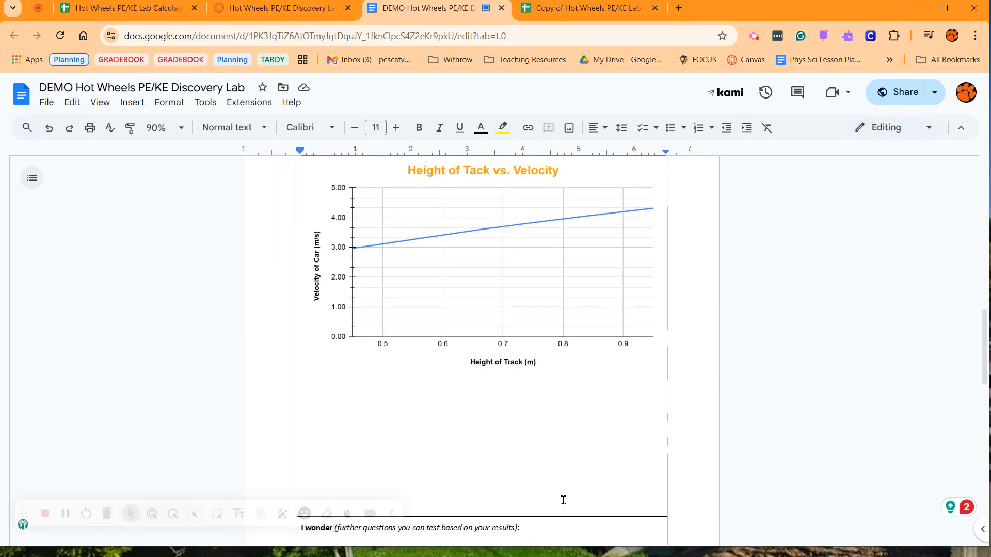